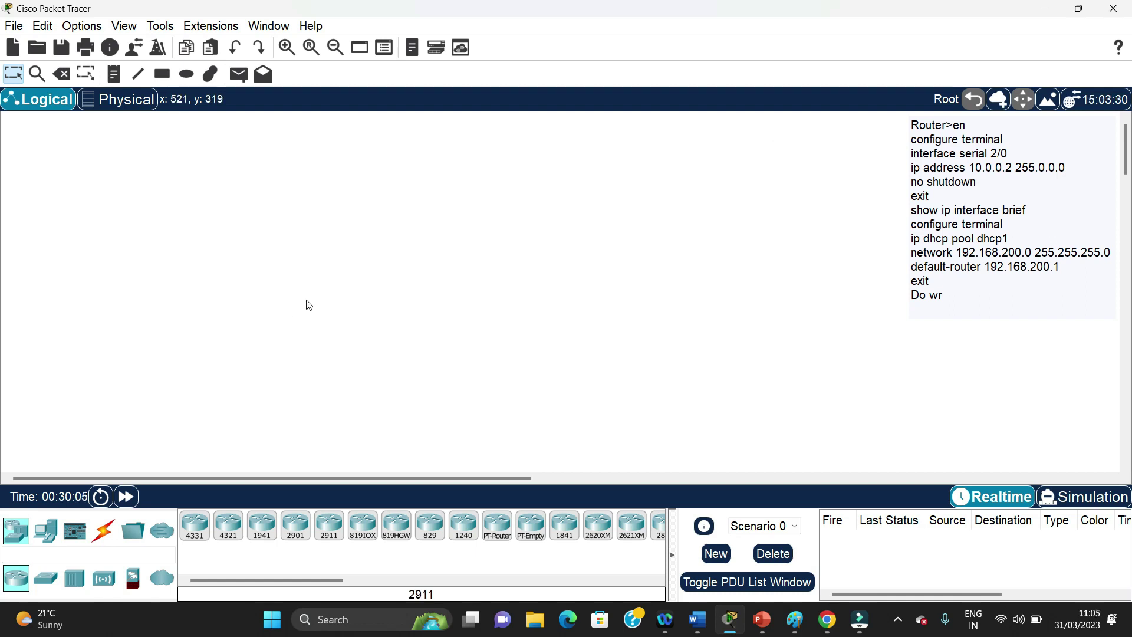
- Place a PT-Router in the empty workspace and move it slightly higher to leave room beneath it
left_click(497, 526)
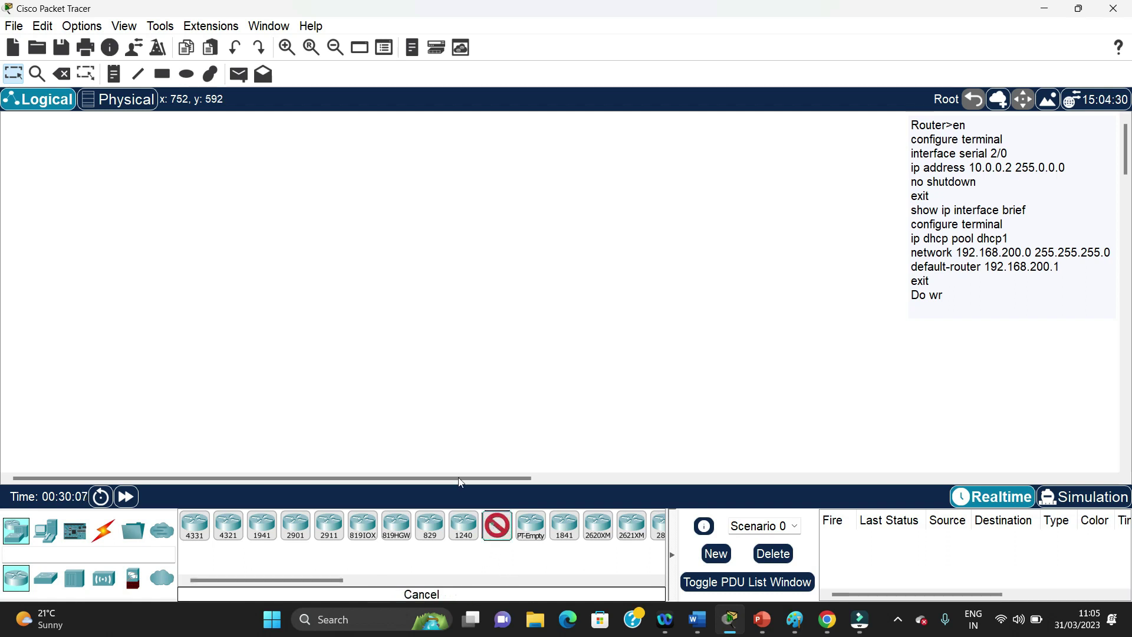
left_click(283, 223)
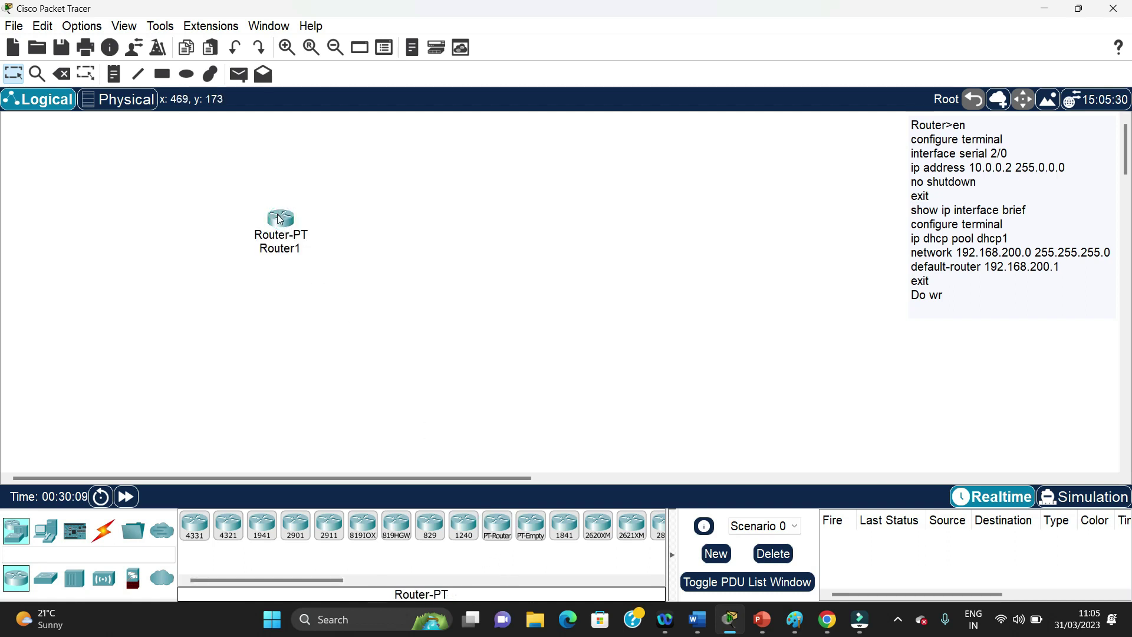
left_click_drag(285, 221, 278, 183)
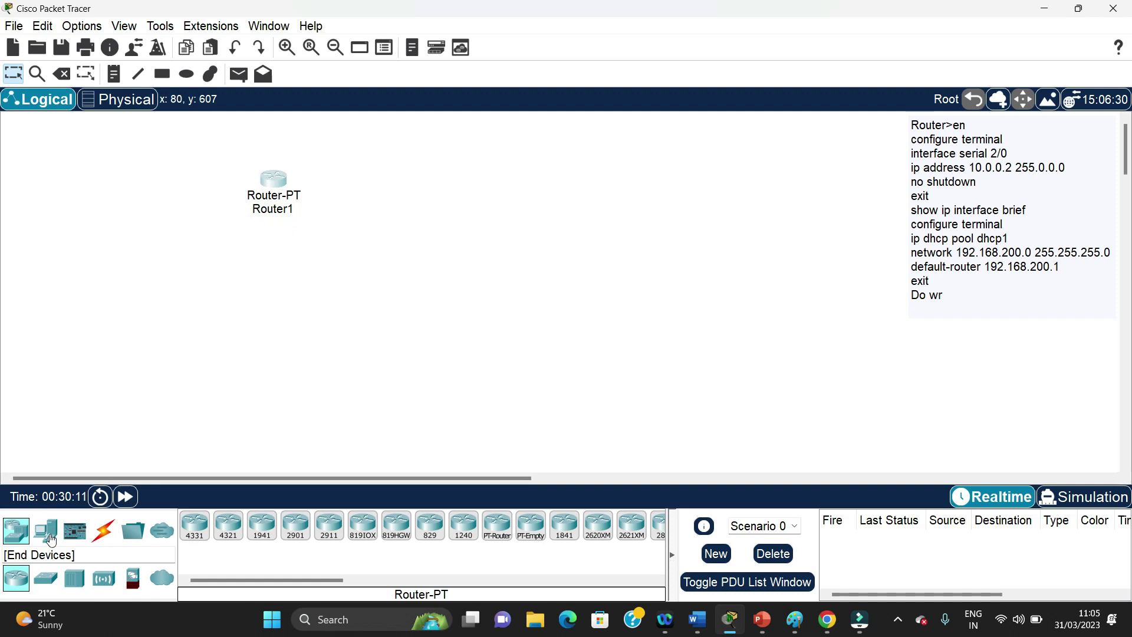
- Add two PC end devices side by side below the router
left_click(47, 537)
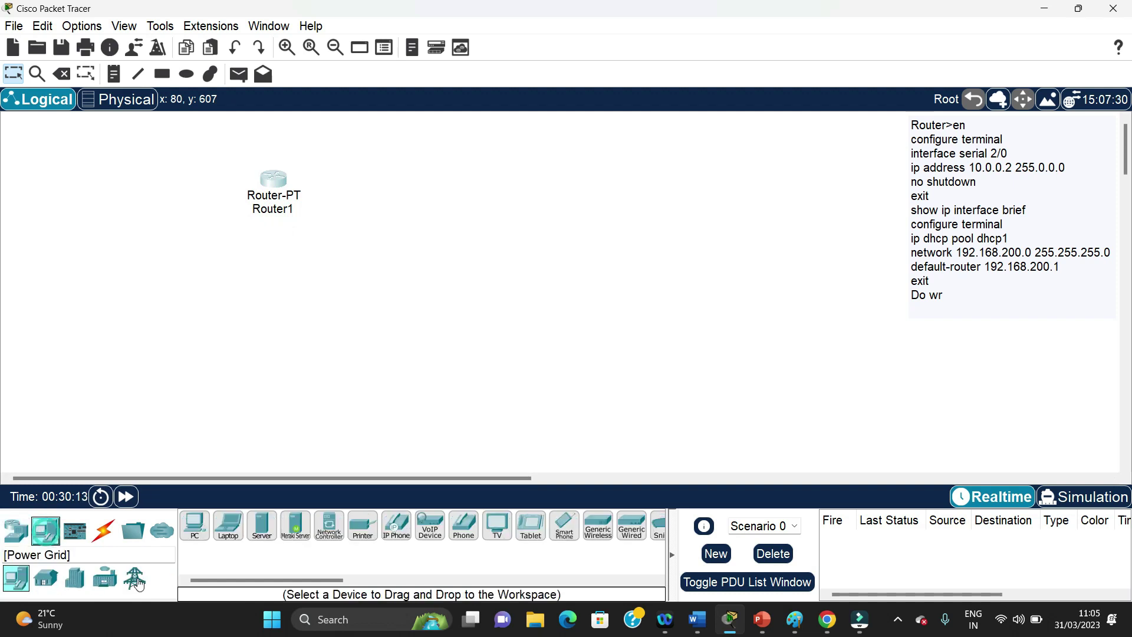
left_click(195, 520)
left_click(189, 357)
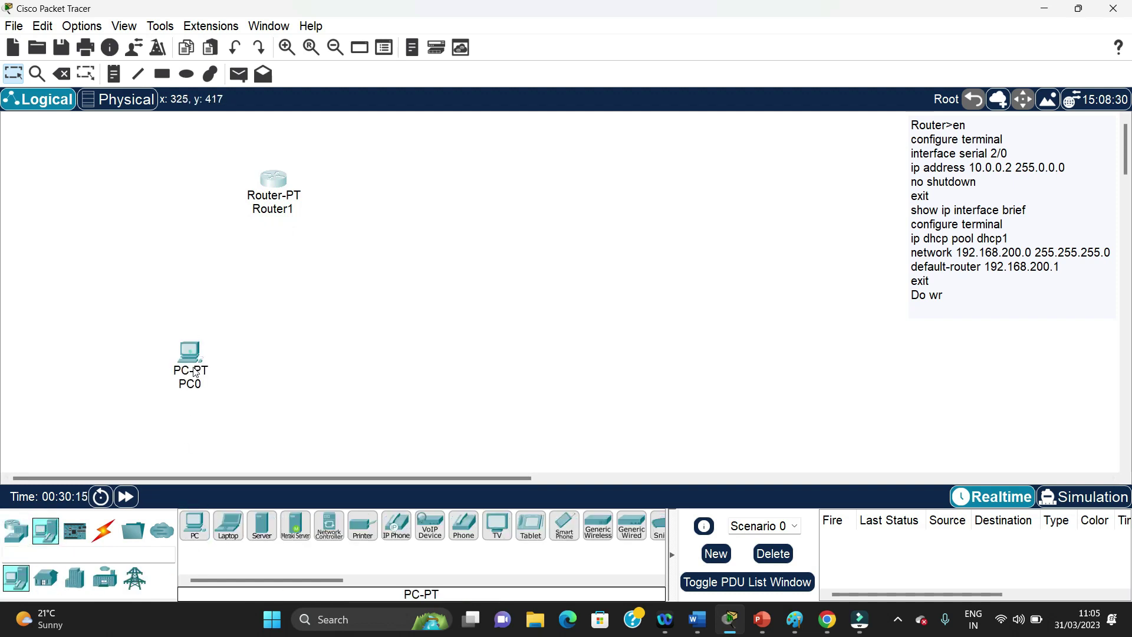
left_click(195, 524)
left_click(306, 365)
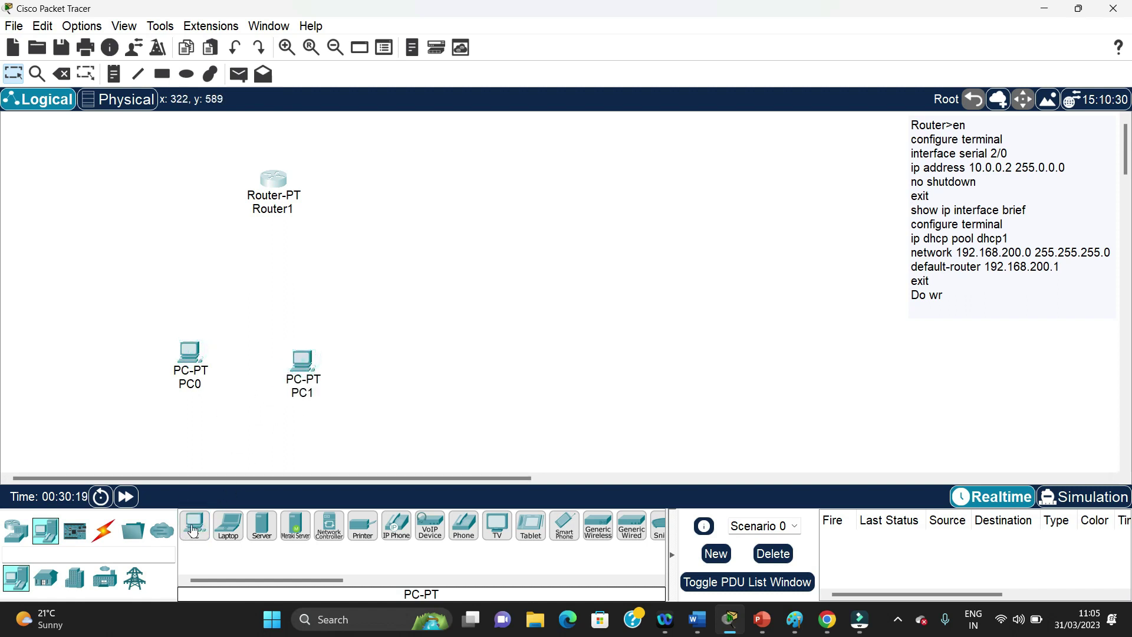
- Add a 2960 switch between the router and the two PCs
left_click(16, 531)
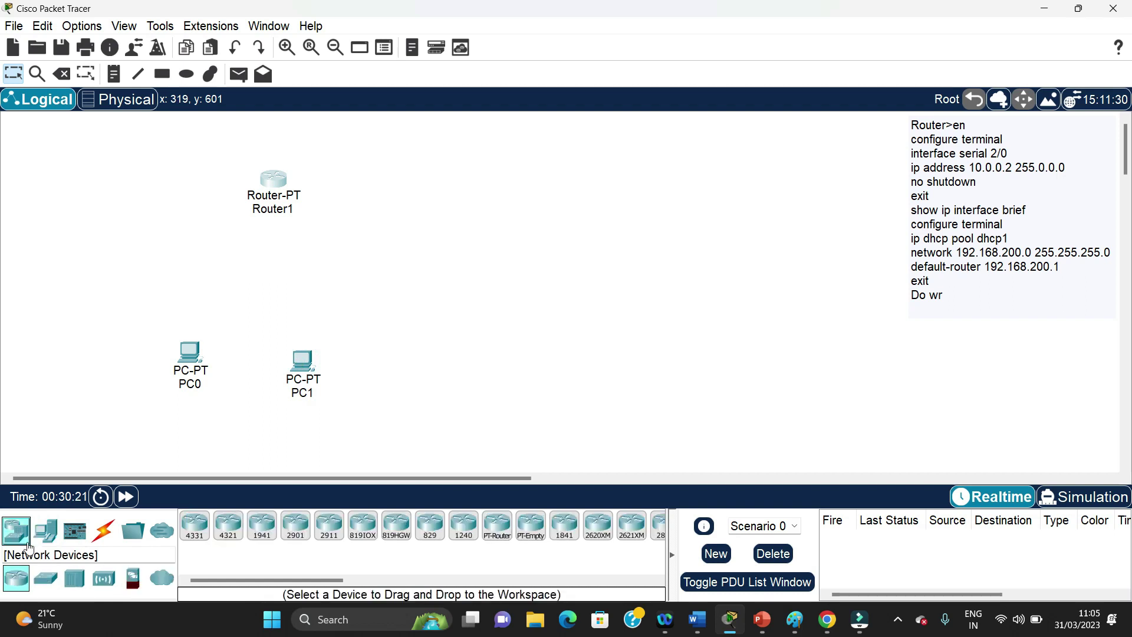
left_click(45, 578)
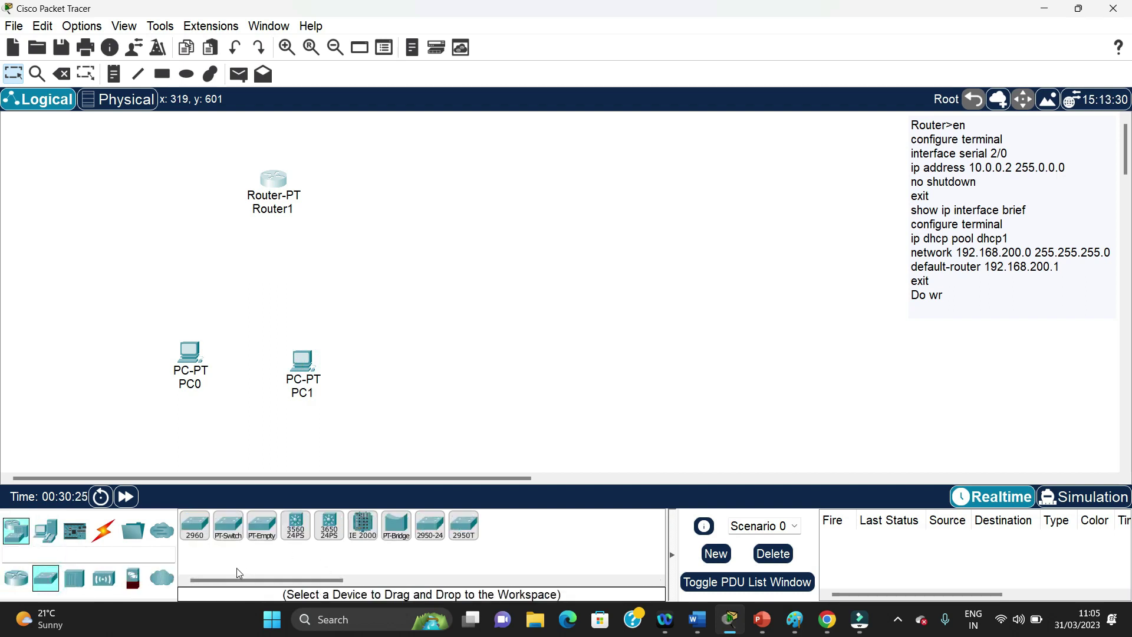
left_click(195, 528)
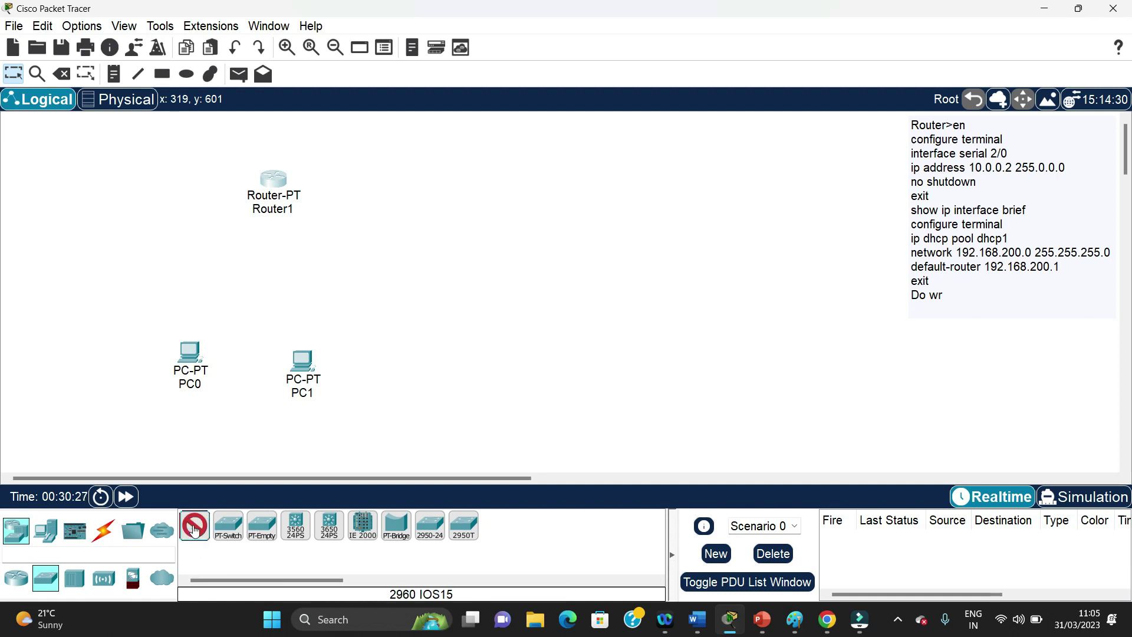
left_click(252, 299)
mouse_move(255, 301)
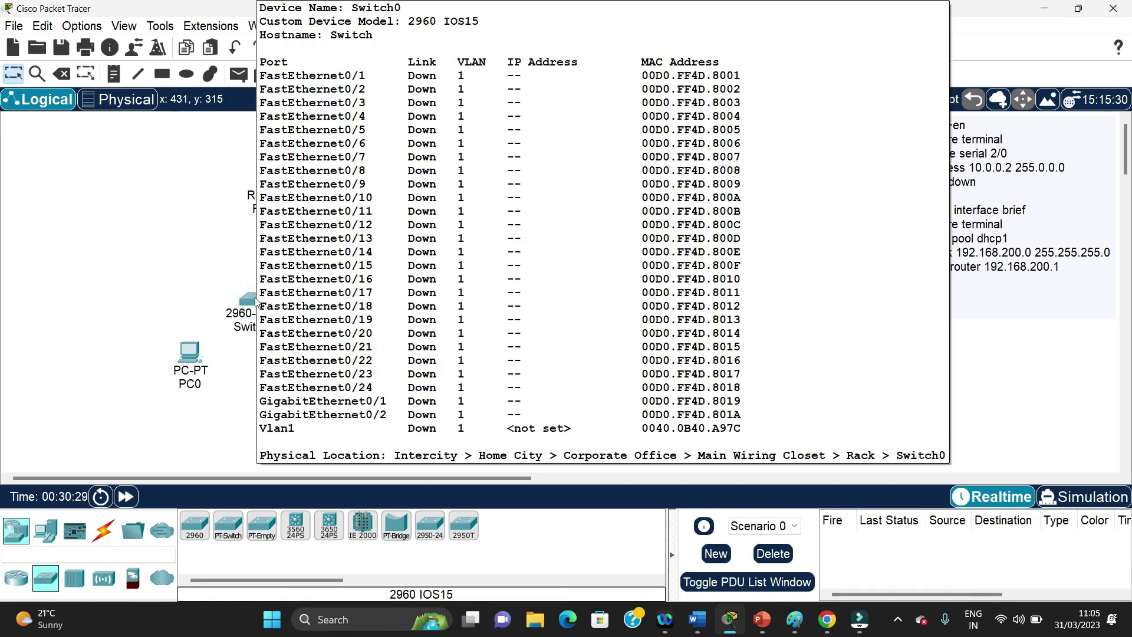
left_click_drag(258, 300, 246, 253)
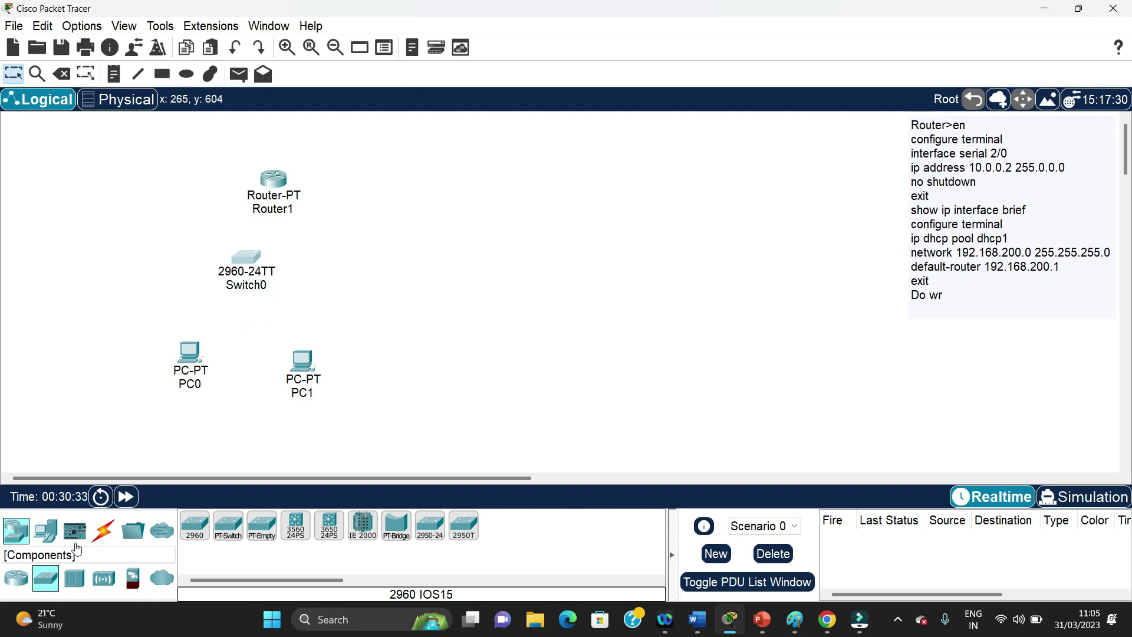
- Add a laptop across from the switch and move the router up between the switch and the laptop
left_click(45, 530)
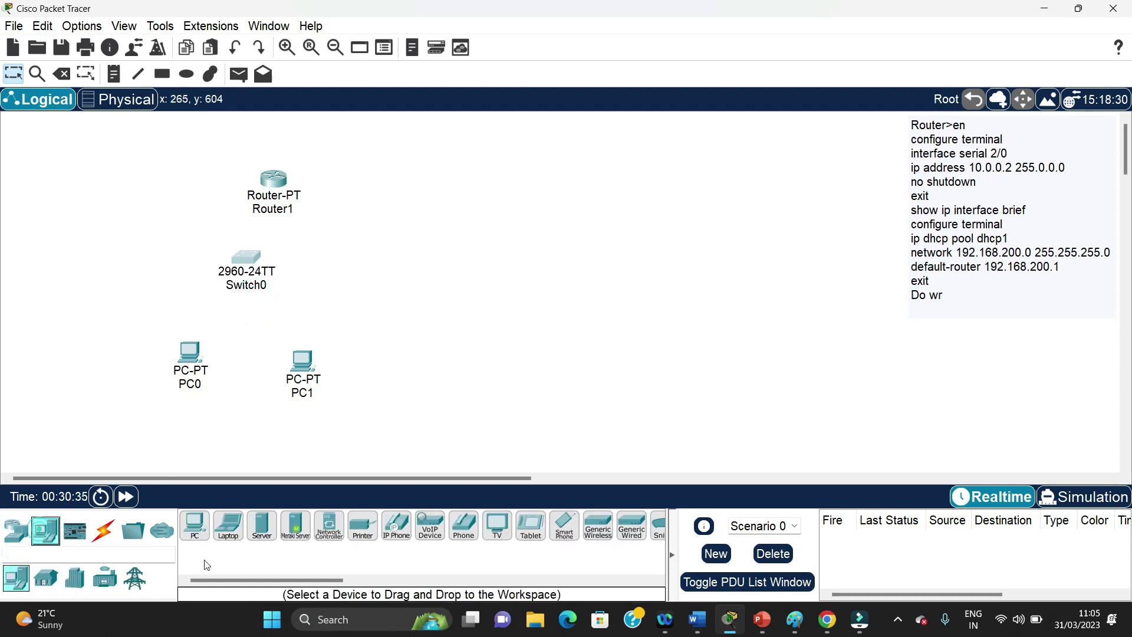
left_click(228, 525)
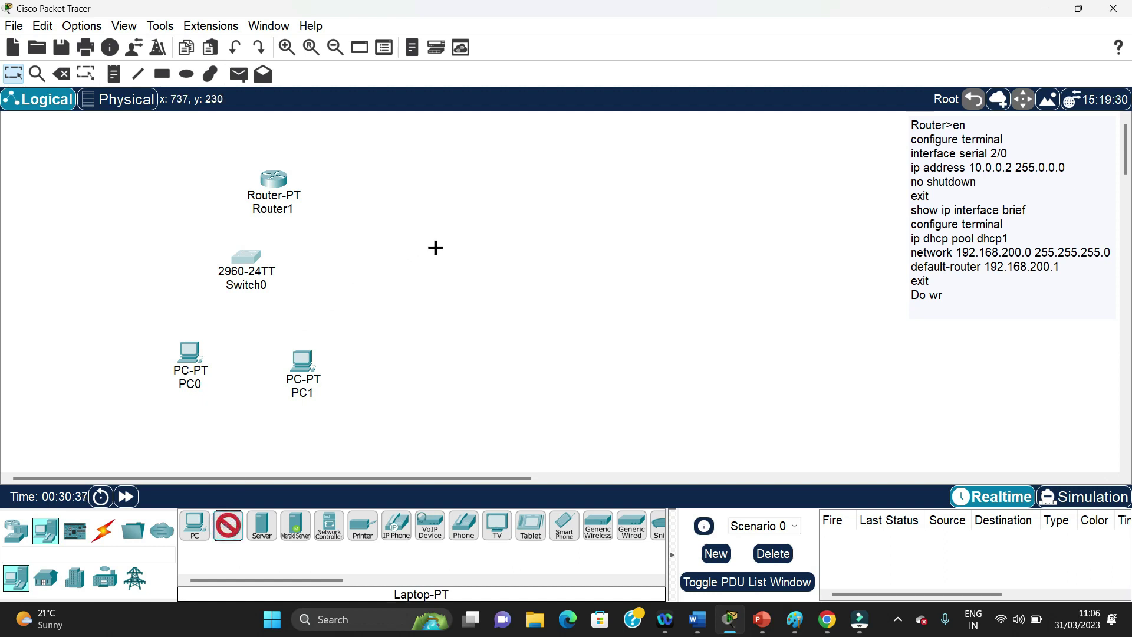
left_click(435, 247)
left_click_drag(280, 181, 335, 161)
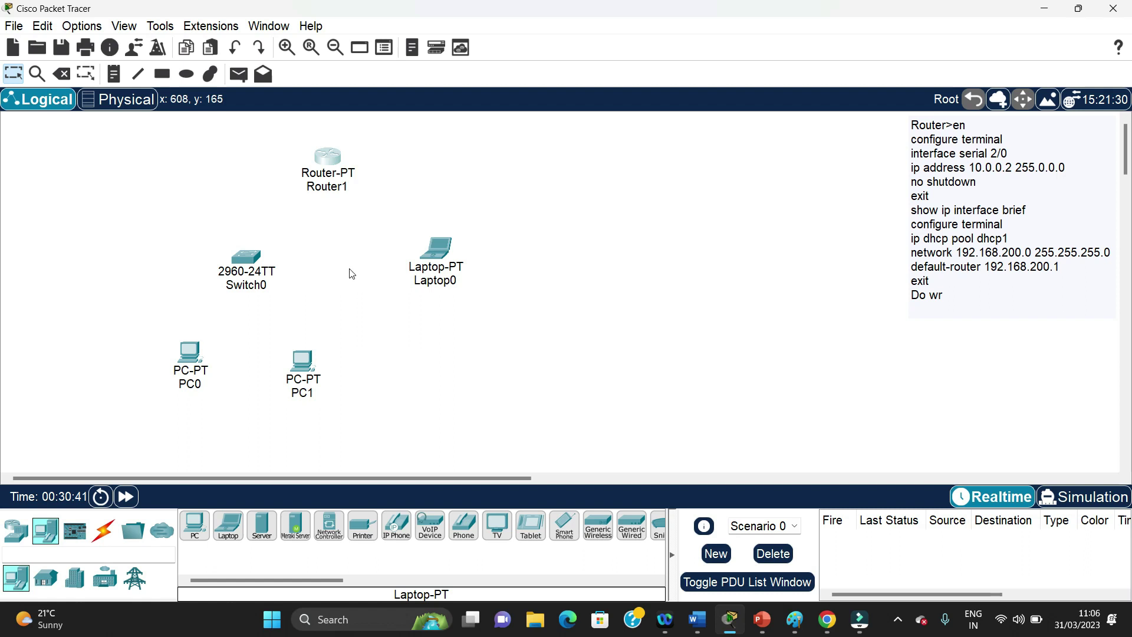
- Connect Switch0 to both PC0 and PC1 using the automatically chosen connection type
left_click(105, 533)
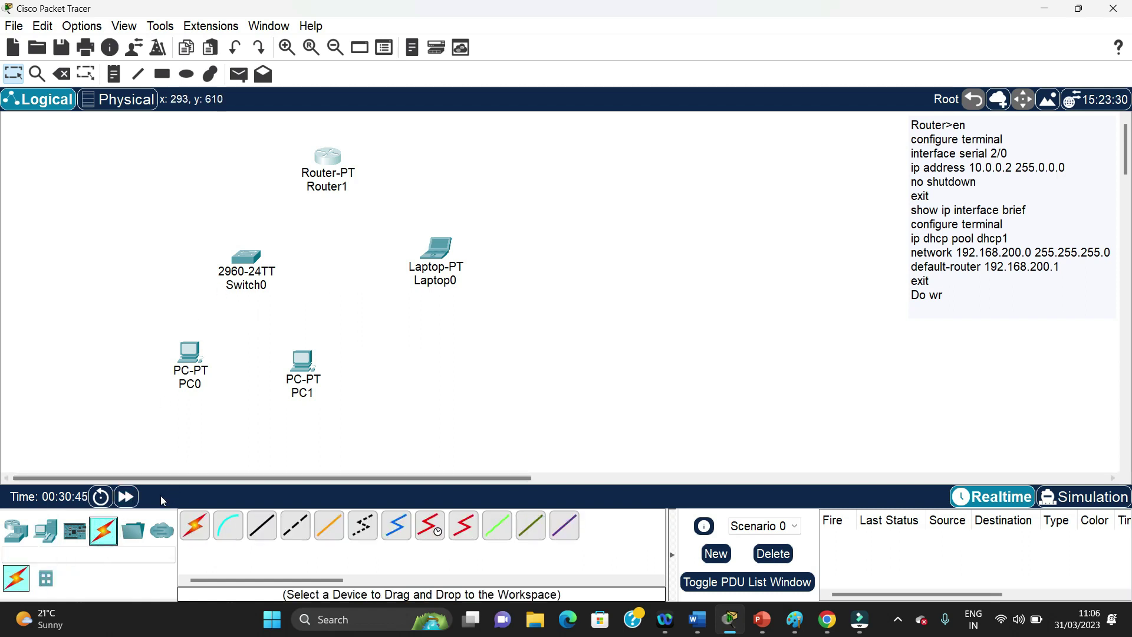
left_click(193, 535)
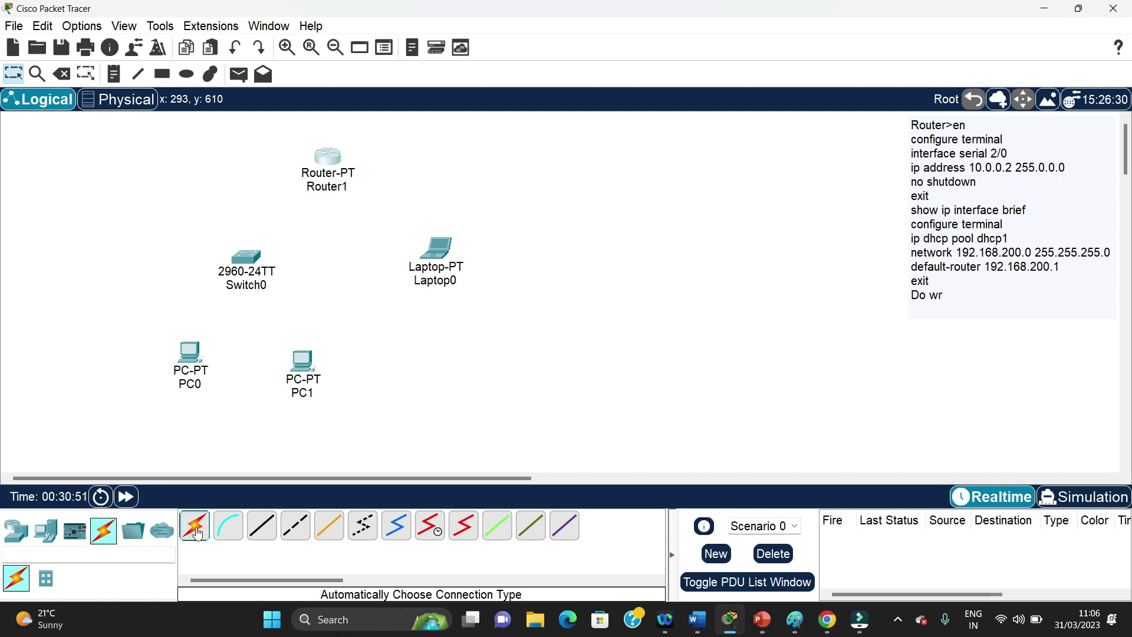
left_click(245, 259)
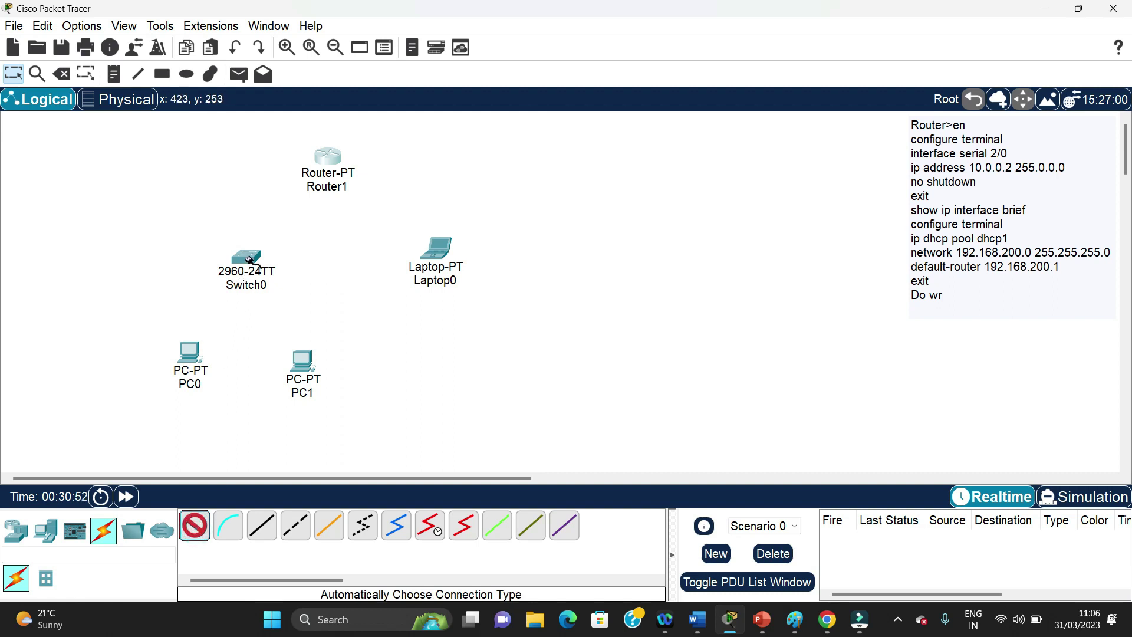
left_click(189, 352)
left_click(195, 526)
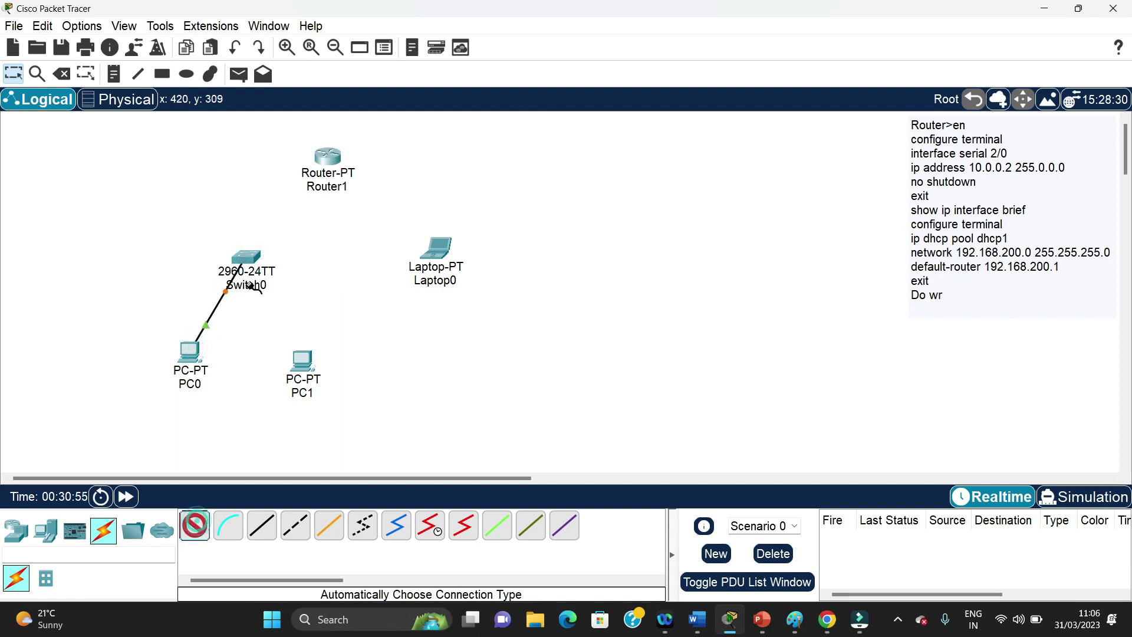
left_click(248, 260)
left_click(302, 358)
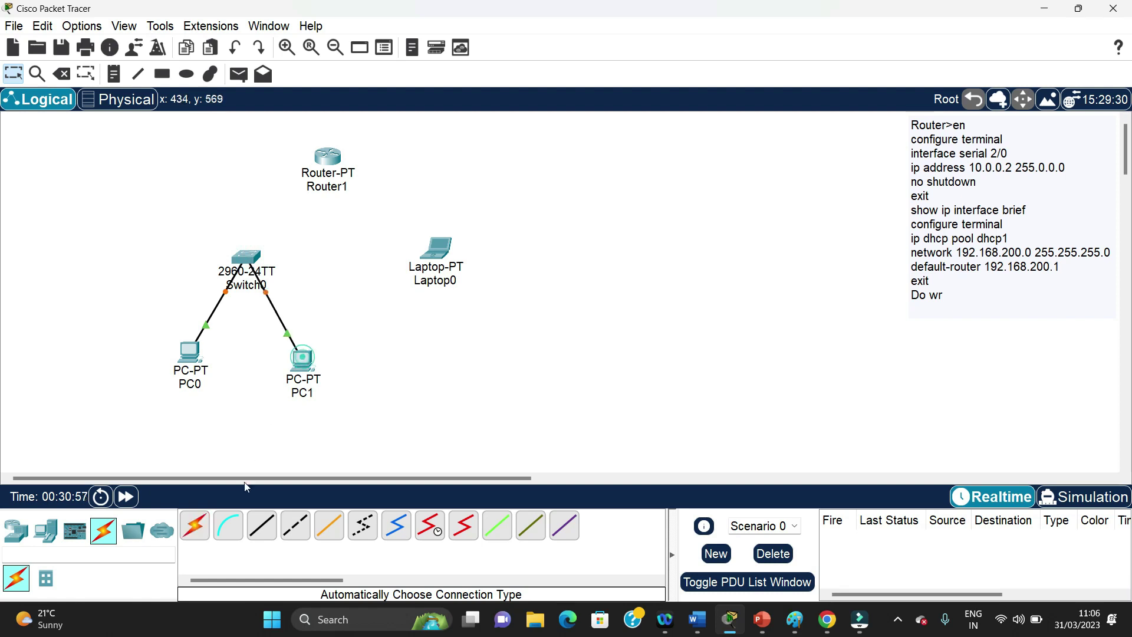
- Connect Router1 to Switch0 and to Laptop0 using the automatically chosen connection type
left_click(195, 525)
left_click(321, 160)
left_click(251, 254)
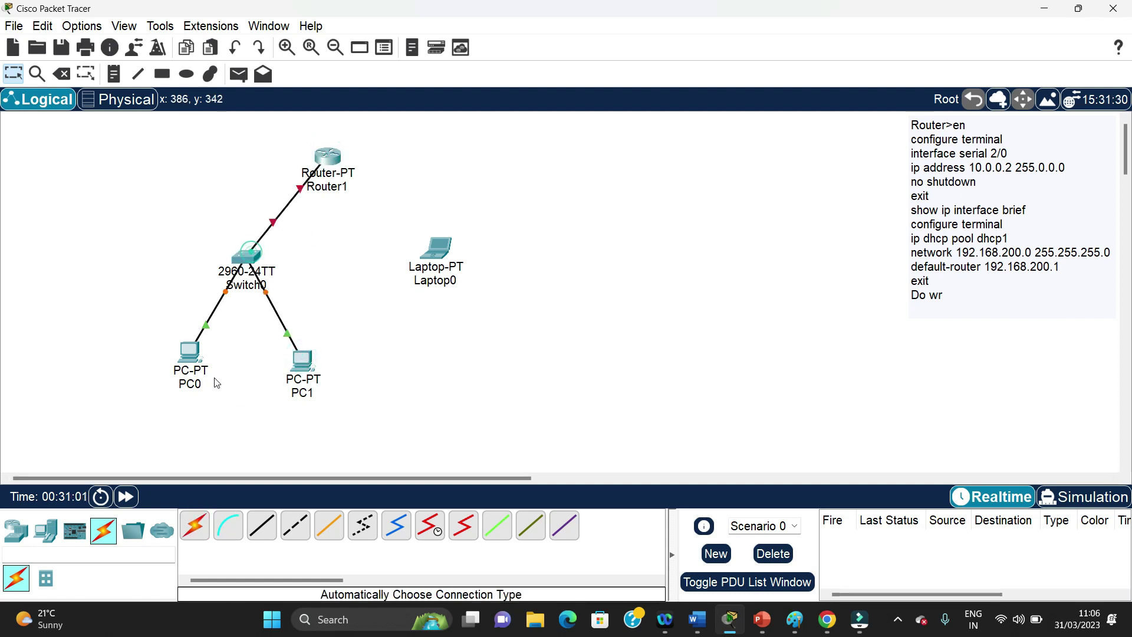
left_click(195, 525)
left_click(328, 158)
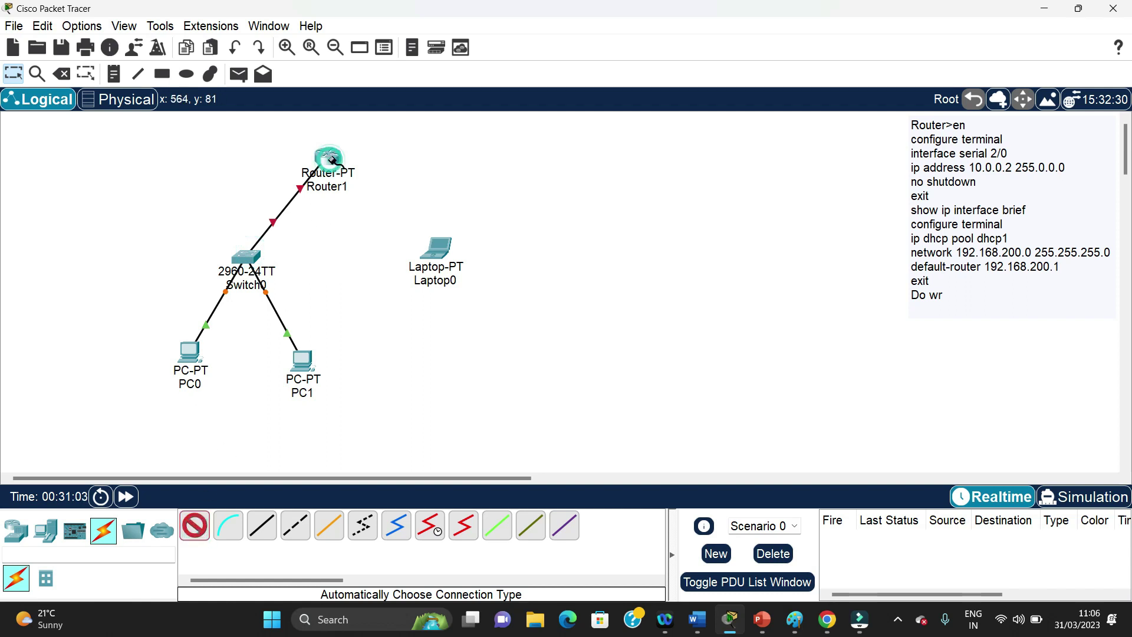
left_click(443, 250)
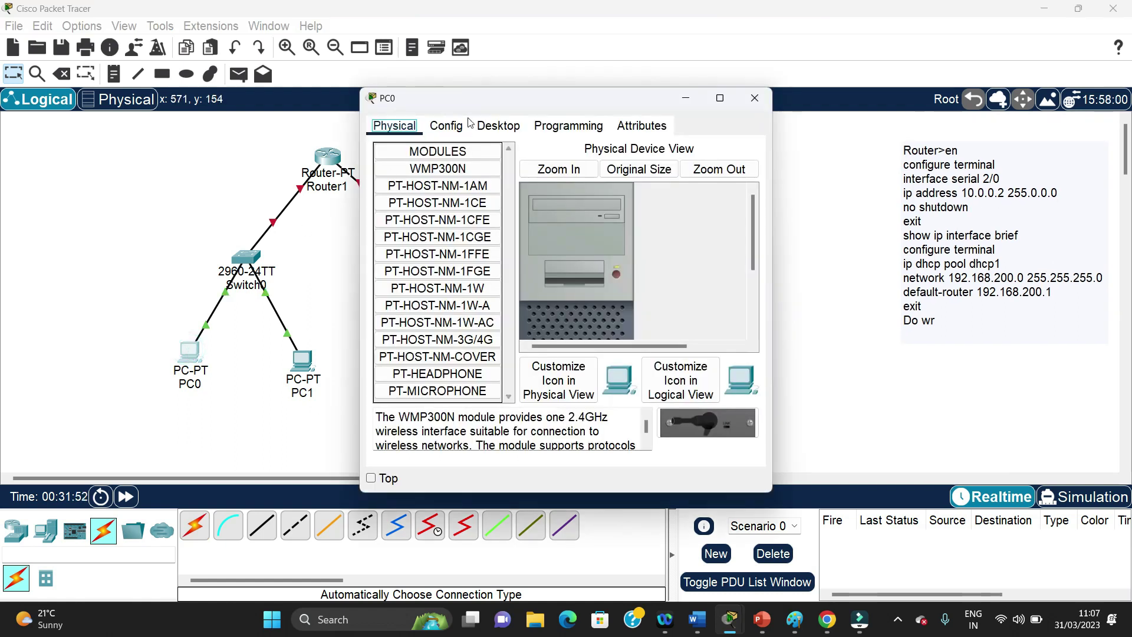
- Set PC0's IPv4 configuration on FastEthernet0 to DHCP, check the address request, and close its window
left_click(477, 122)
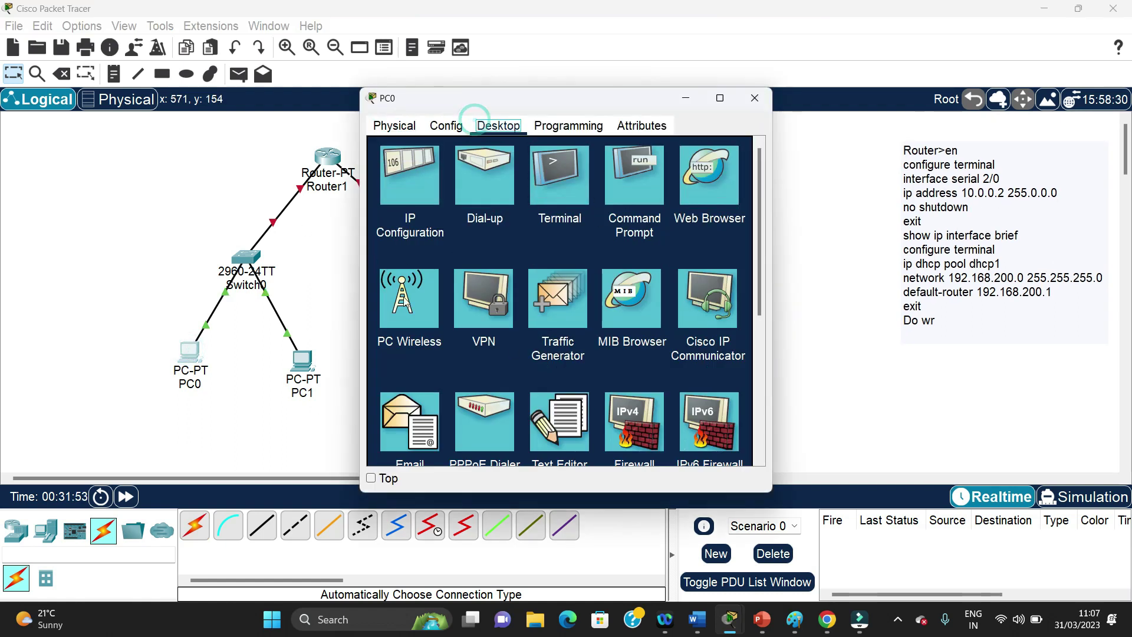
left_click(407, 184)
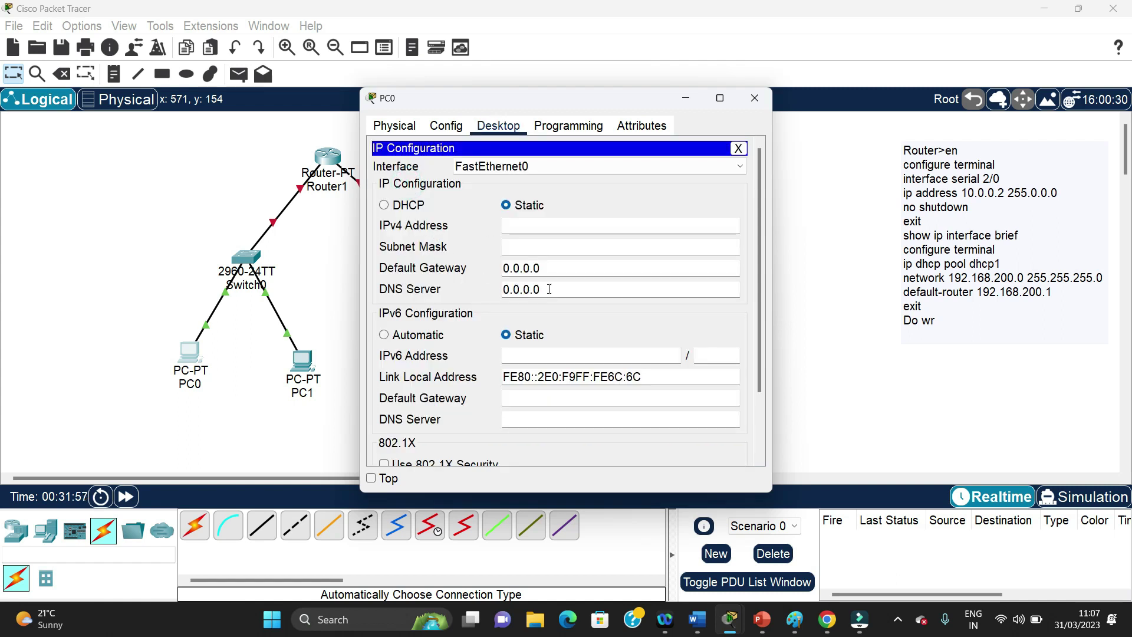
left_click(384, 206)
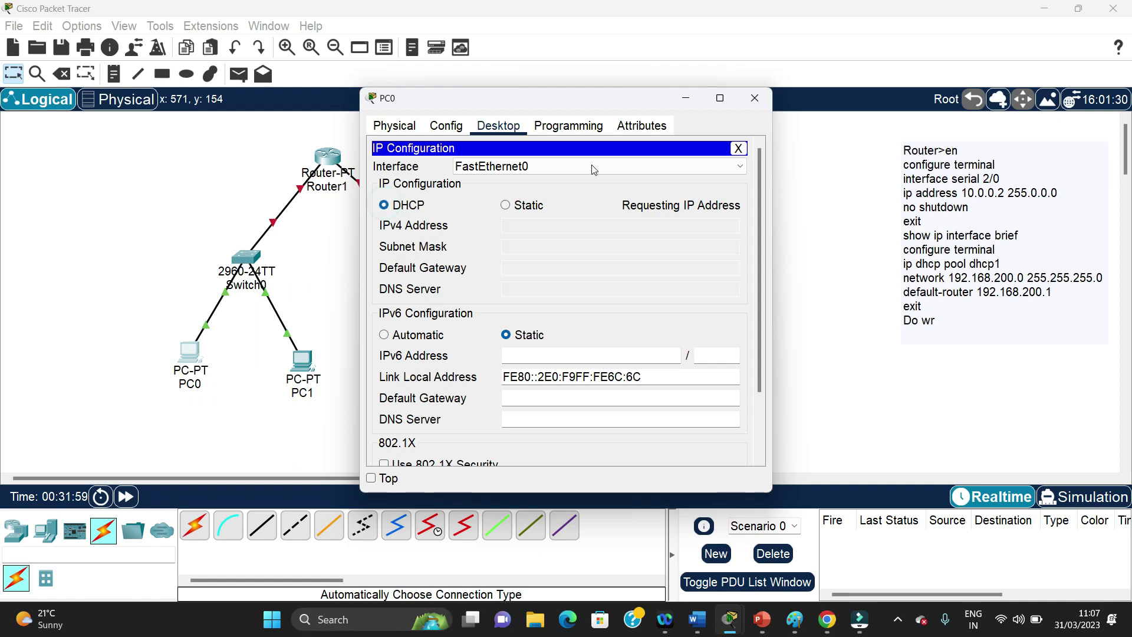
left_click_drag(544, 114, 403, 178)
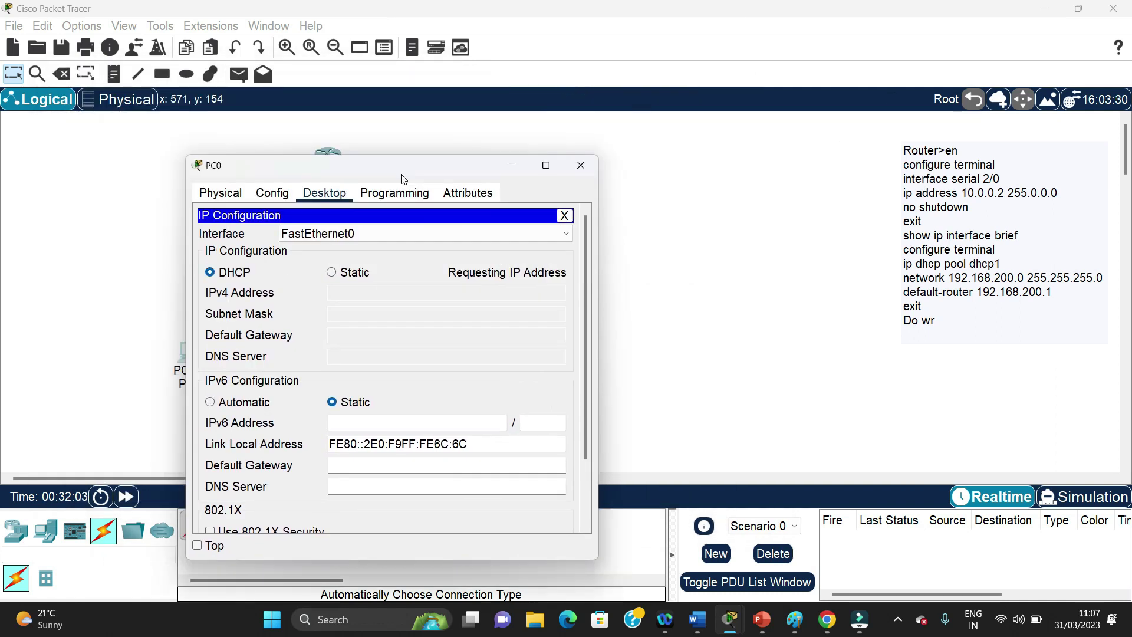
left_click_drag(403, 178, 724, 137)
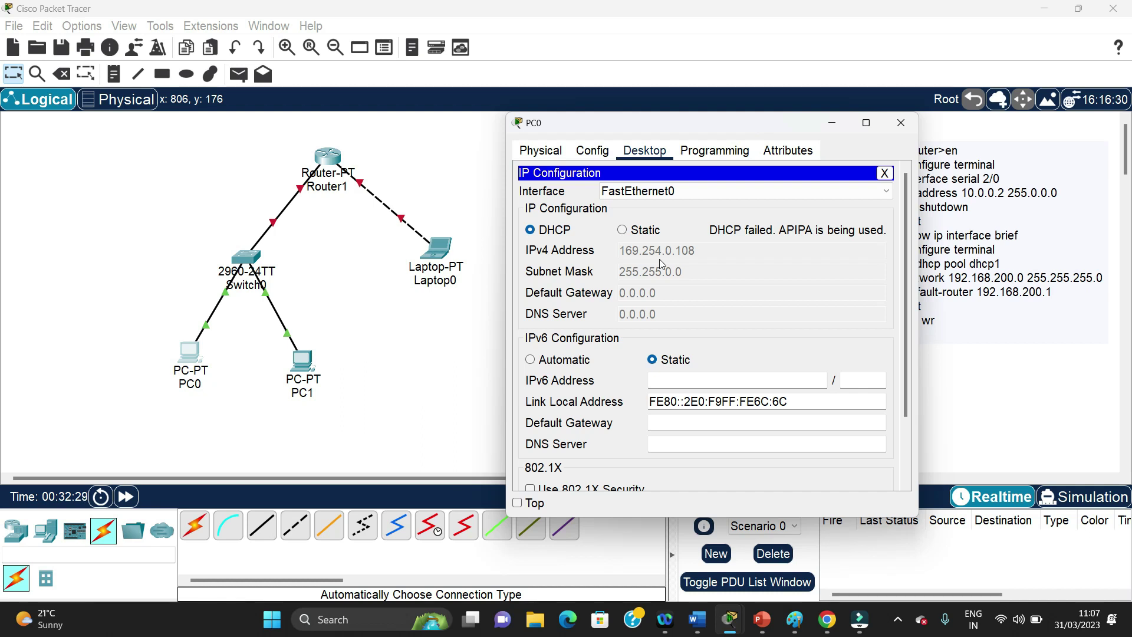
left_click(901, 123)
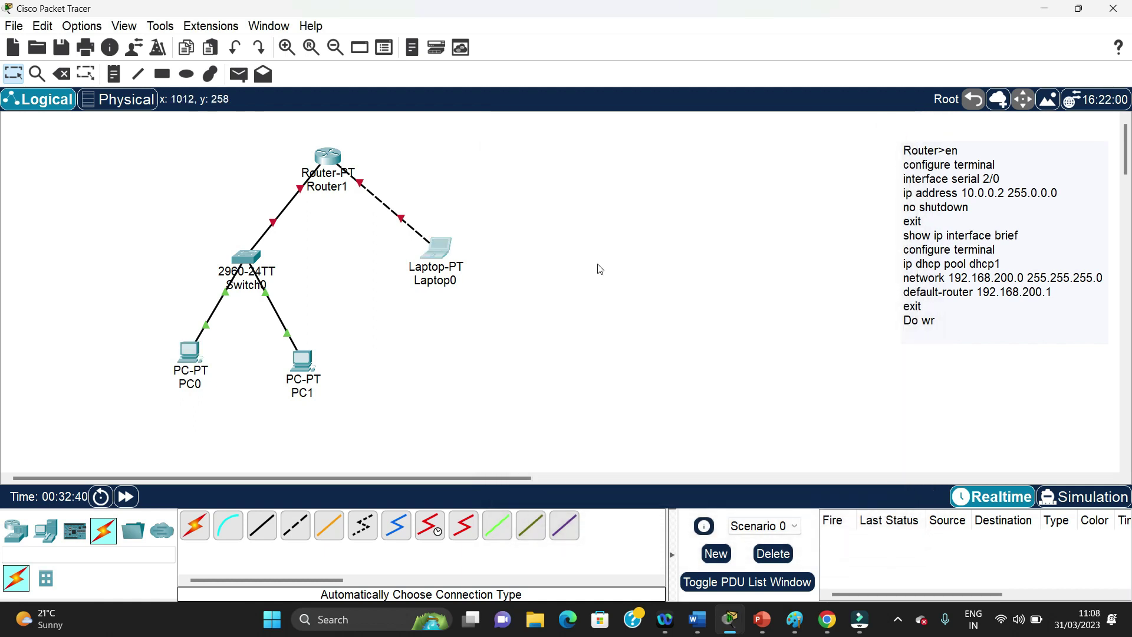
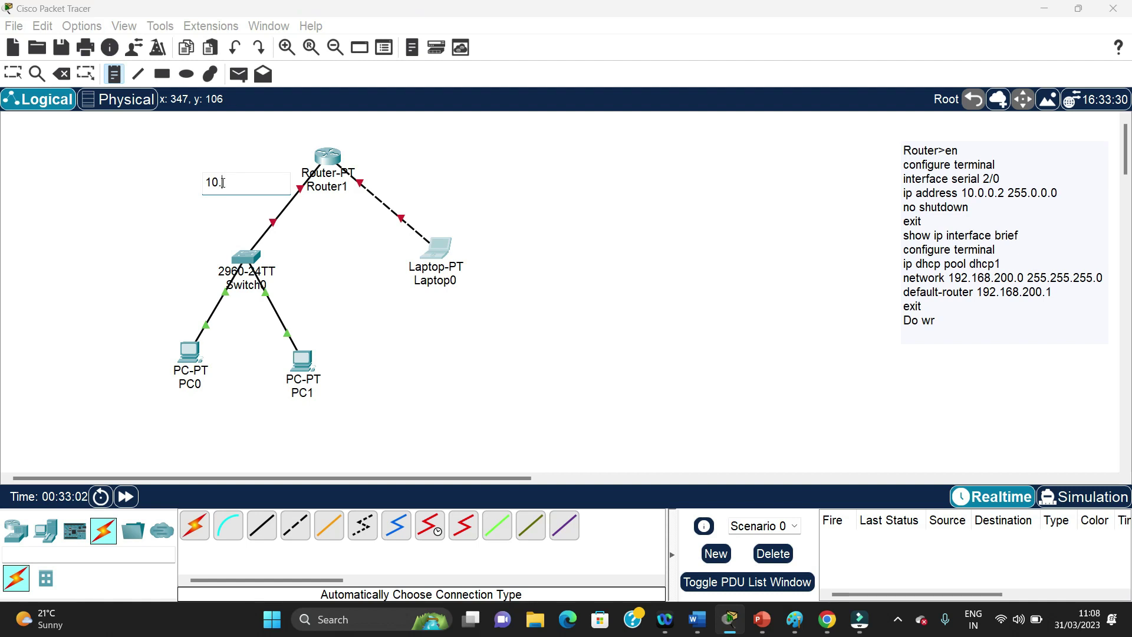
- Label the router's switch-side network with the note 10.0.0.0 and its laptop-side network with the note 192.168.10.0
type(".0.0")
left_click(422, 175)
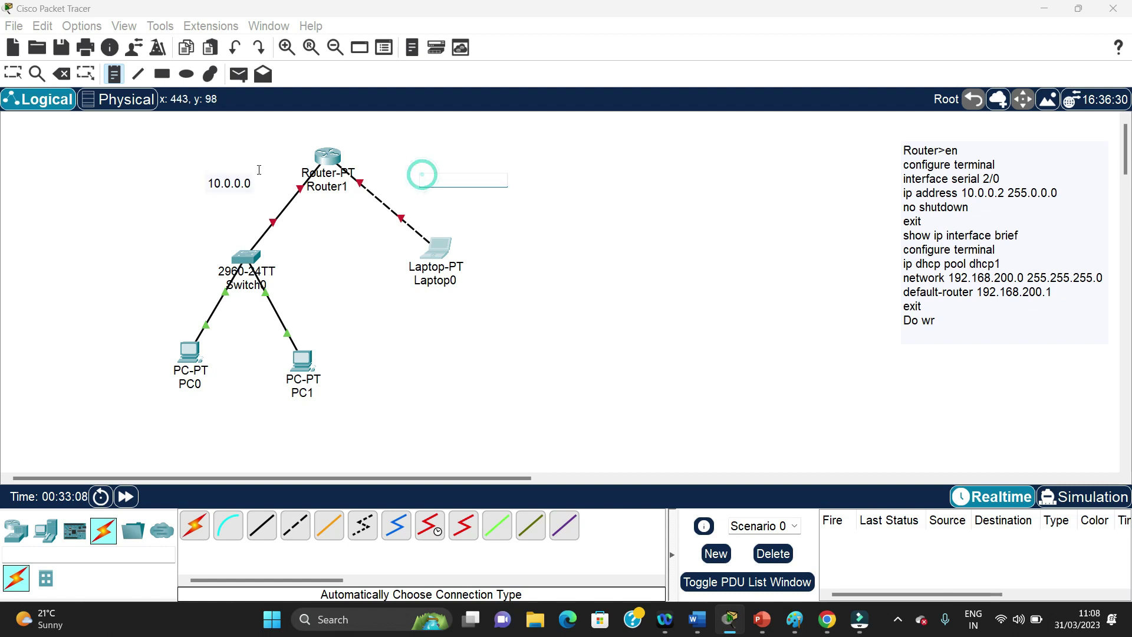
type("192.168.10.1")
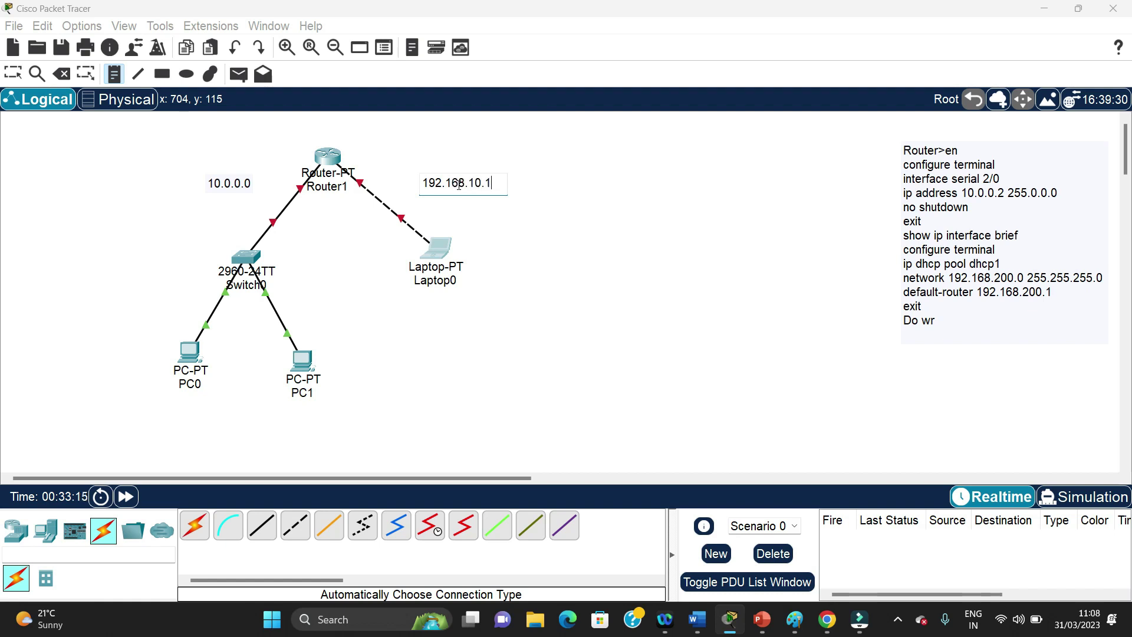
key("BackSpace")
left_click(607, 226)
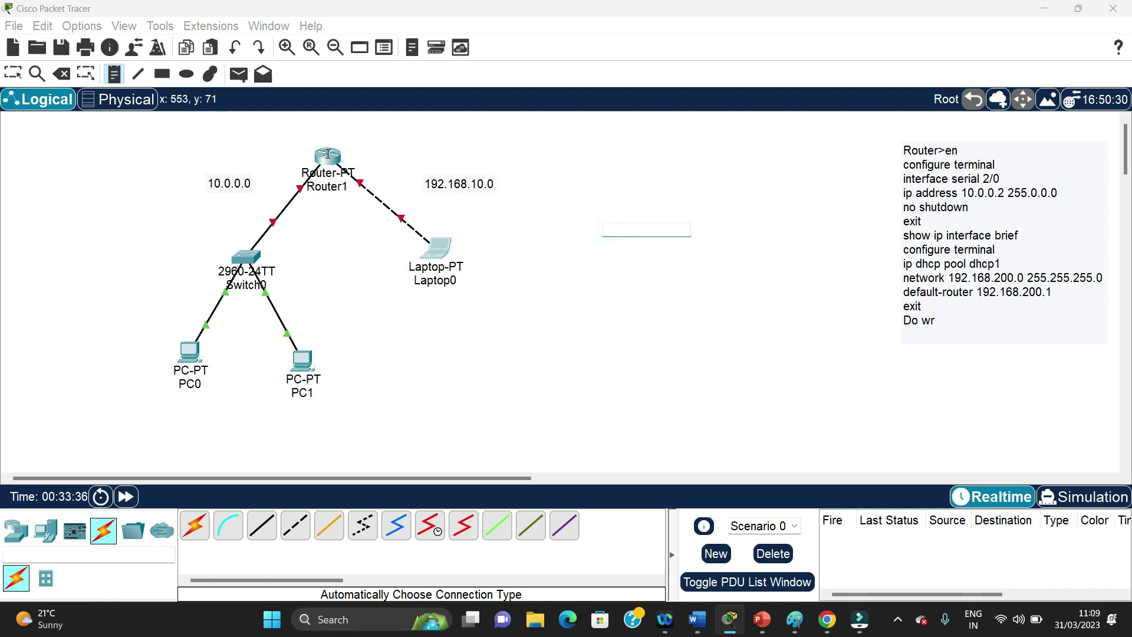
key("Escape")
- Open Router1's command line and answer no to the initial configuration dialog
left_click(331, 158)
left_click(331, 158)
left_click(332, 158)
left_click(486, 126)
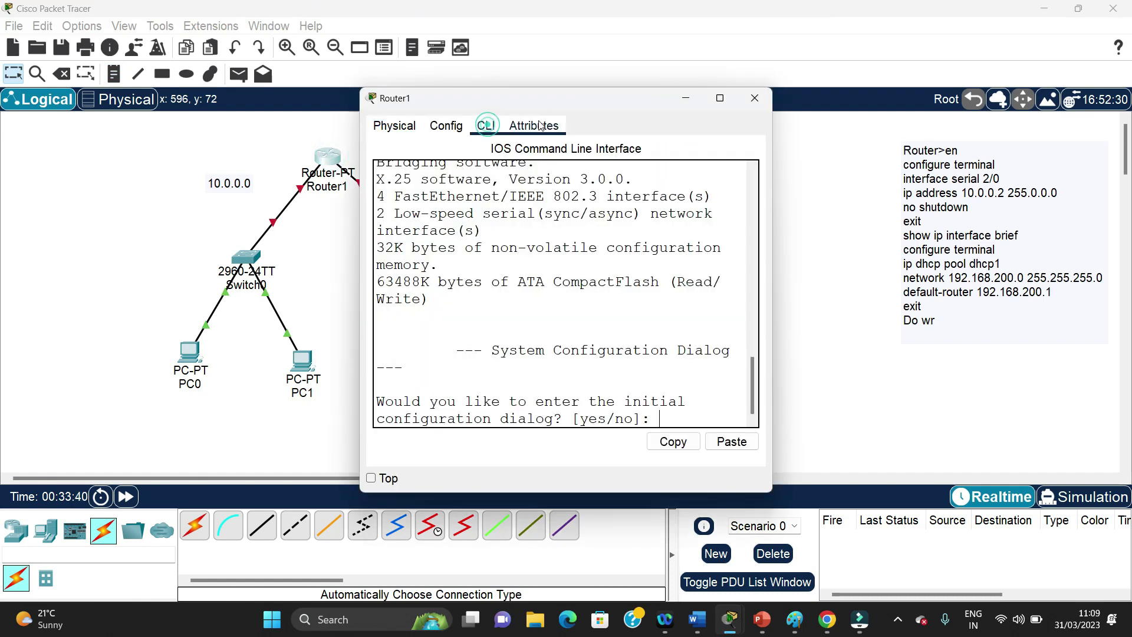
left_click_drag(546, 99, 527, 93)
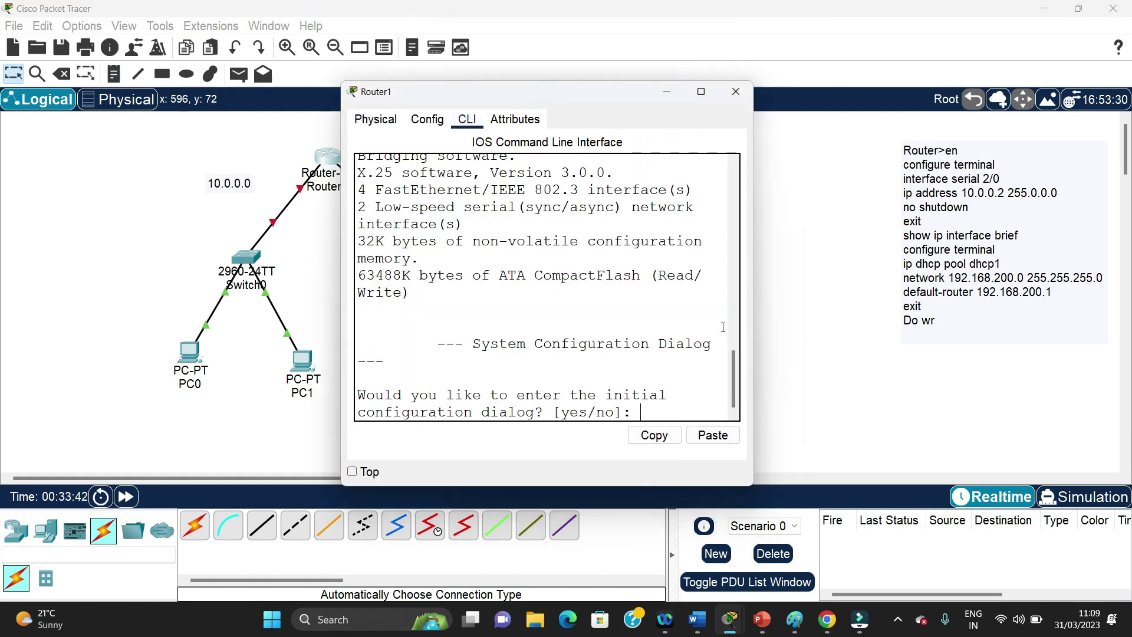
type("no")
key("Return")
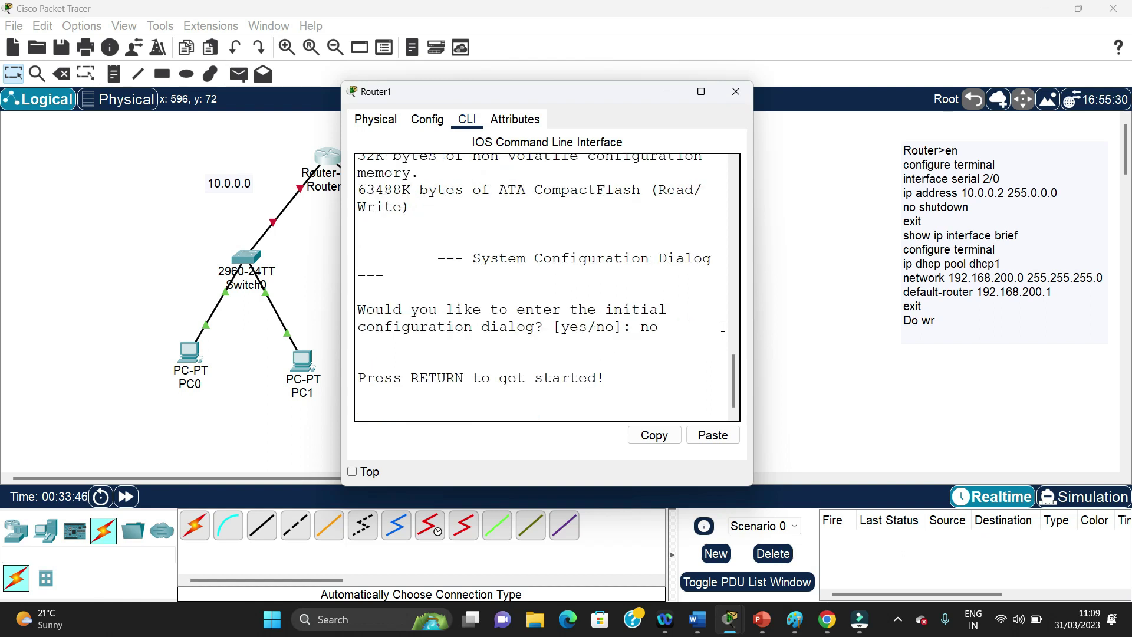
- Widen Router1's window and enter privileged mode with the command en
left_click_drag(753, 357, 879, 358)
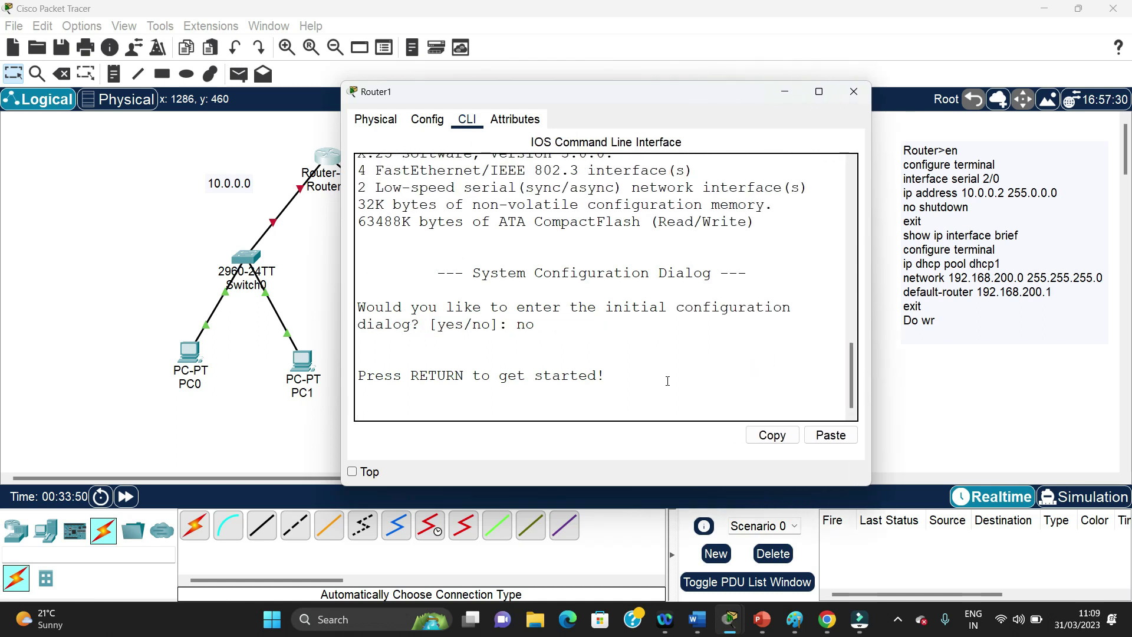
key("Return")
type("en")
key("Return")
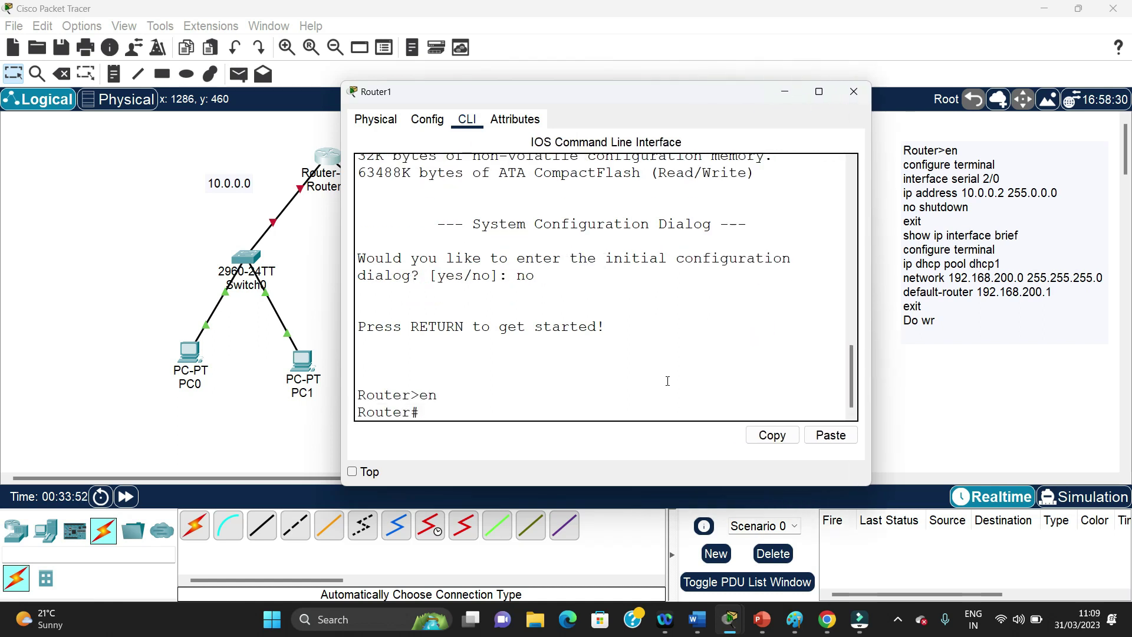
- Move Router1's window off the topology and enter global configuration mode with configure ter
left_click_drag(634, 107, 590, 99)
type("co")
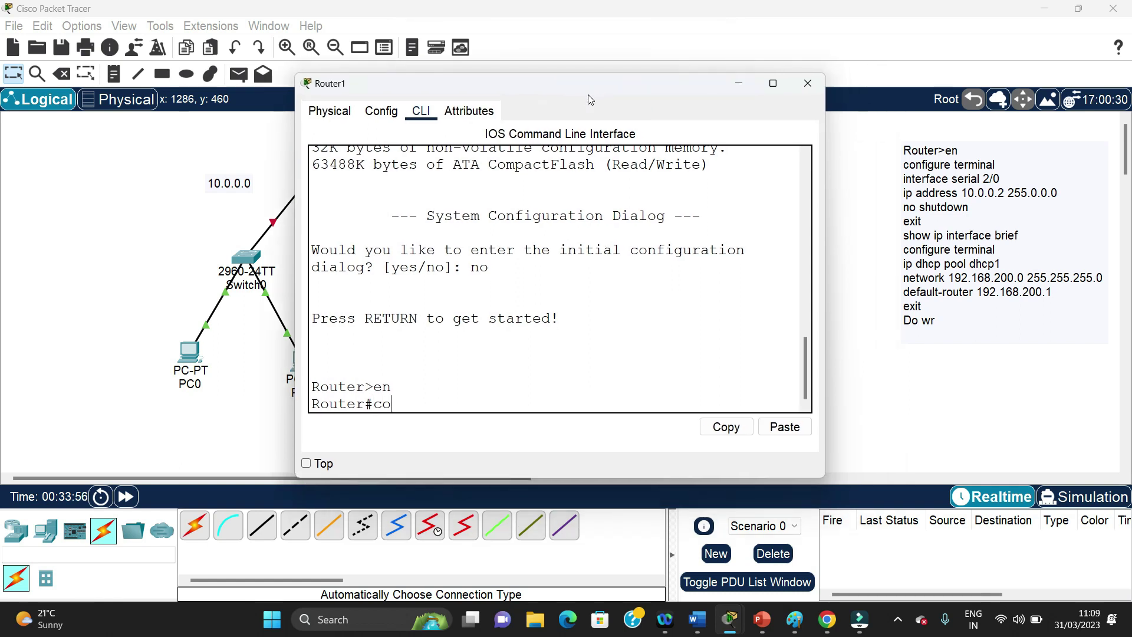
type("nfih")
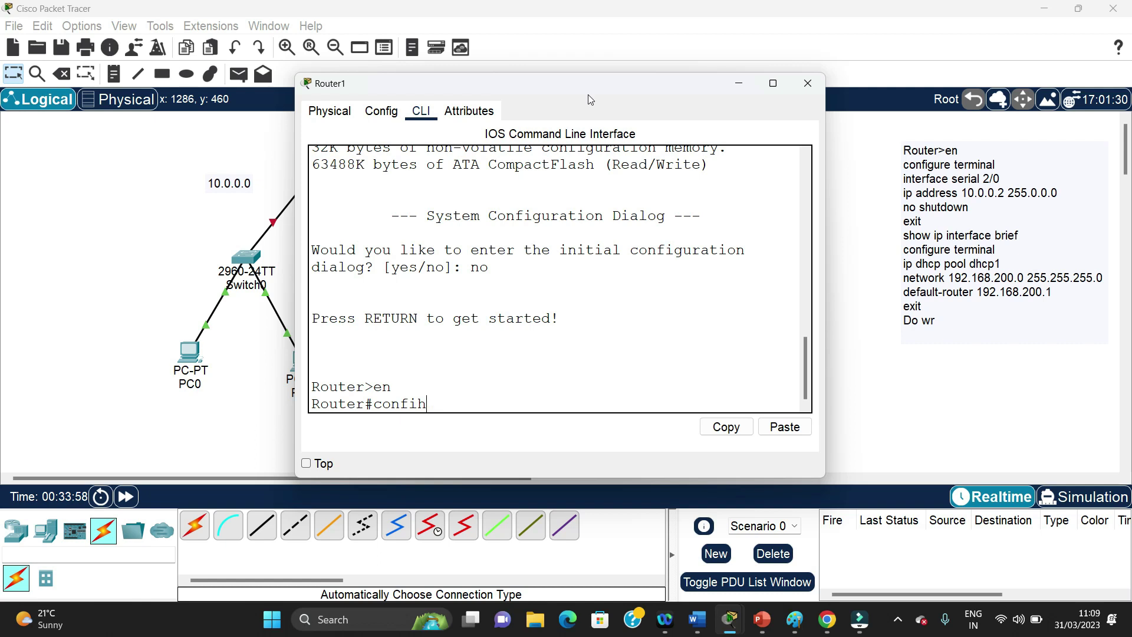
key("BackSpace")
type("gure")
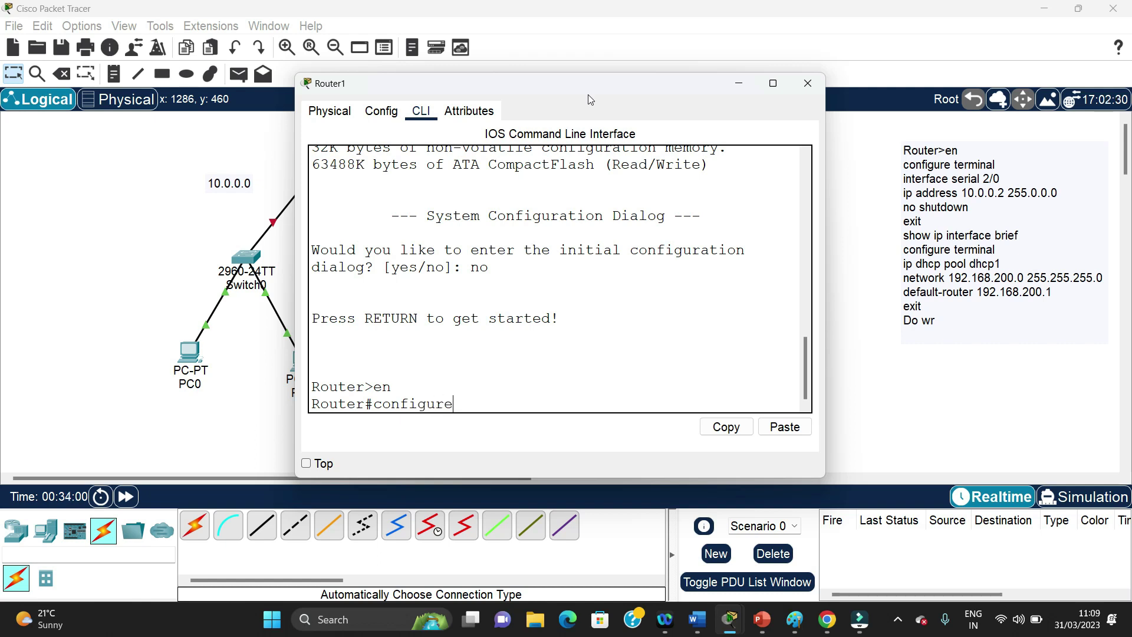
type(" ter")
key("Return")
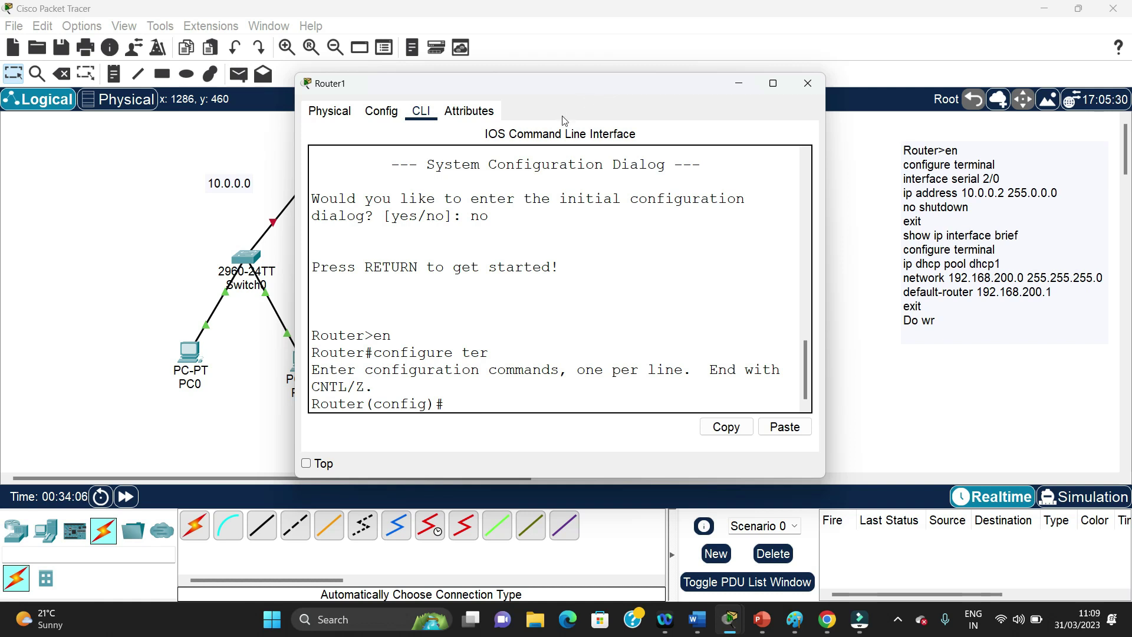
- Inspect Router1's links to the laptop and the switch, close the Chrome window, and return to Router1's command line
left_click(163, 277)
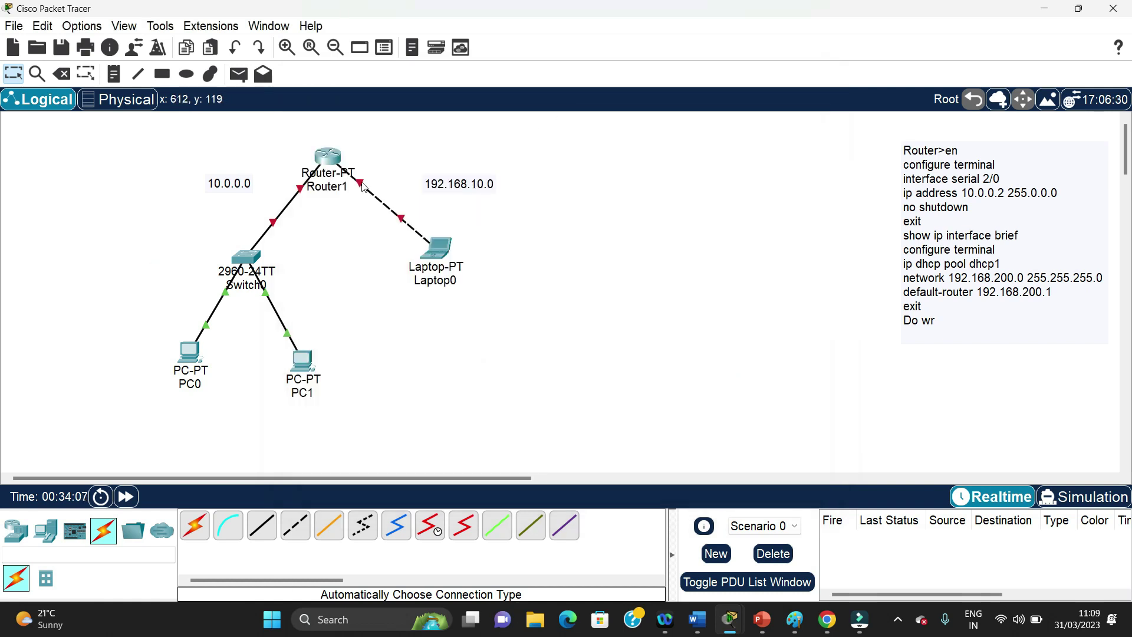
mouse_move(362, 186)
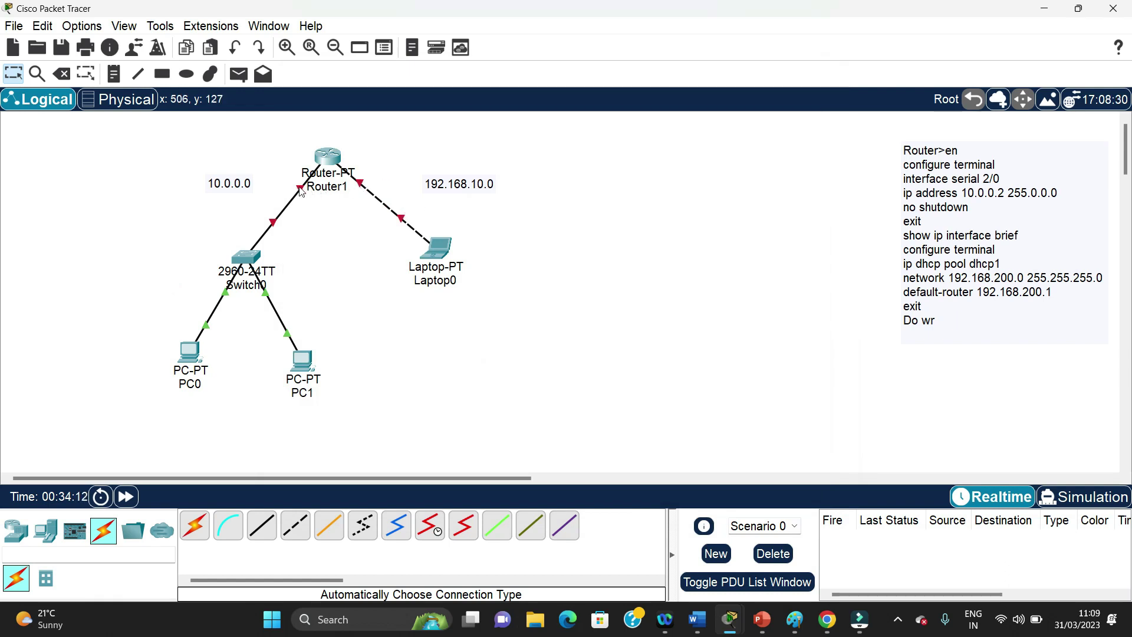
mouse_move(301, 191)
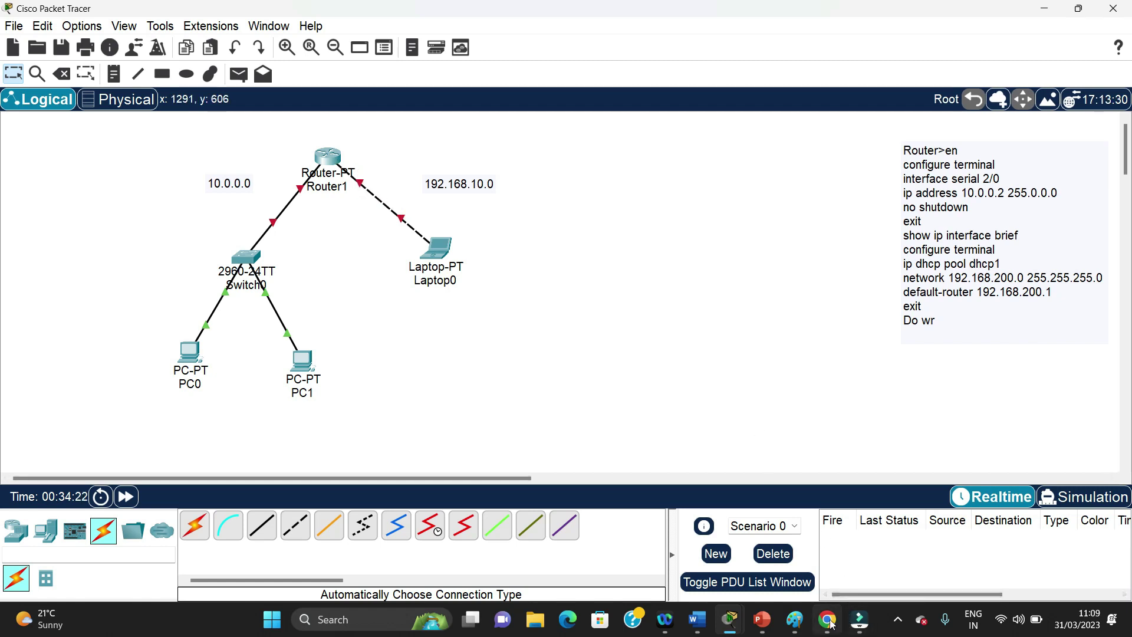
mouse_move(827, 617)
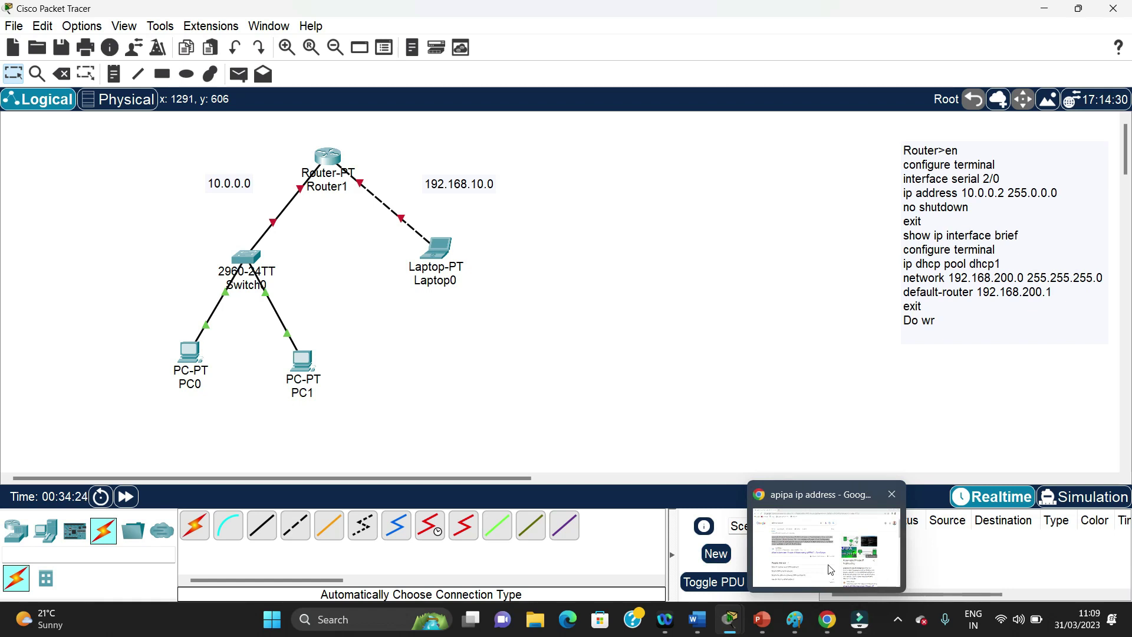
middle_click(749, 532)
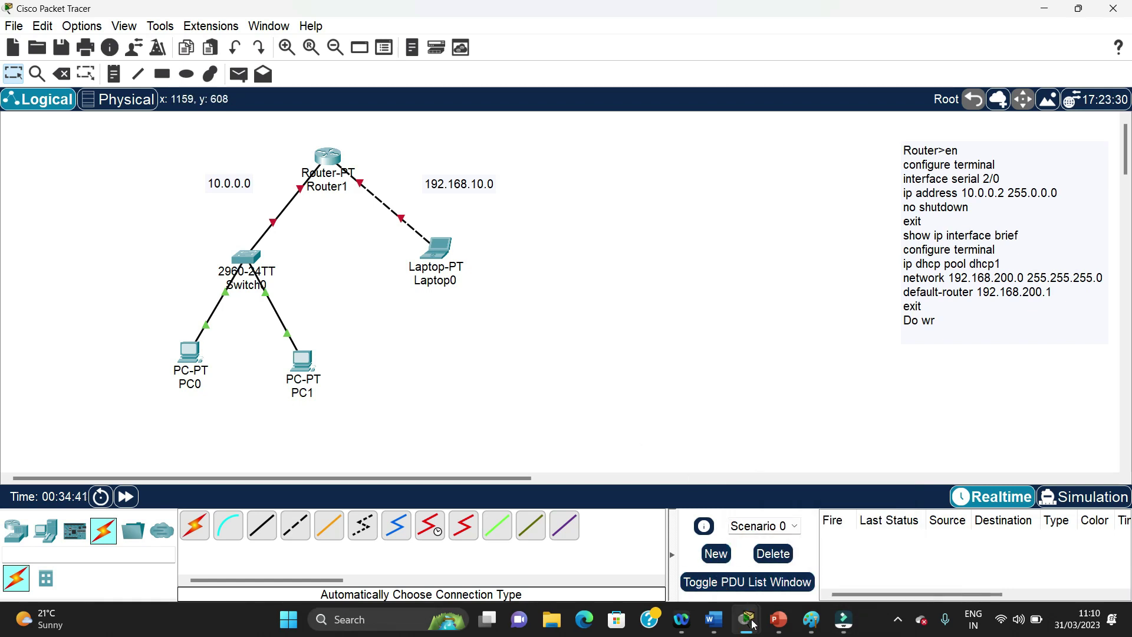
mouse_move(753, 624)
left_click(819, 545)
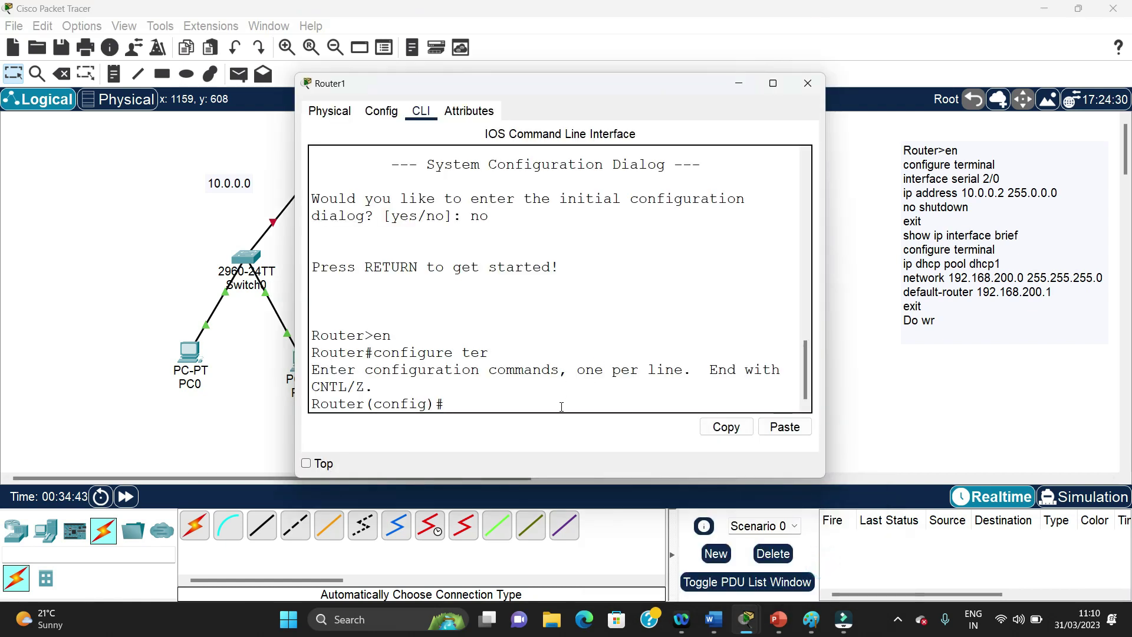
- Enter interface configuration for the router's laptop-side port with interface fastethernet 1/0, checking the port label in the topology
type("interface ")
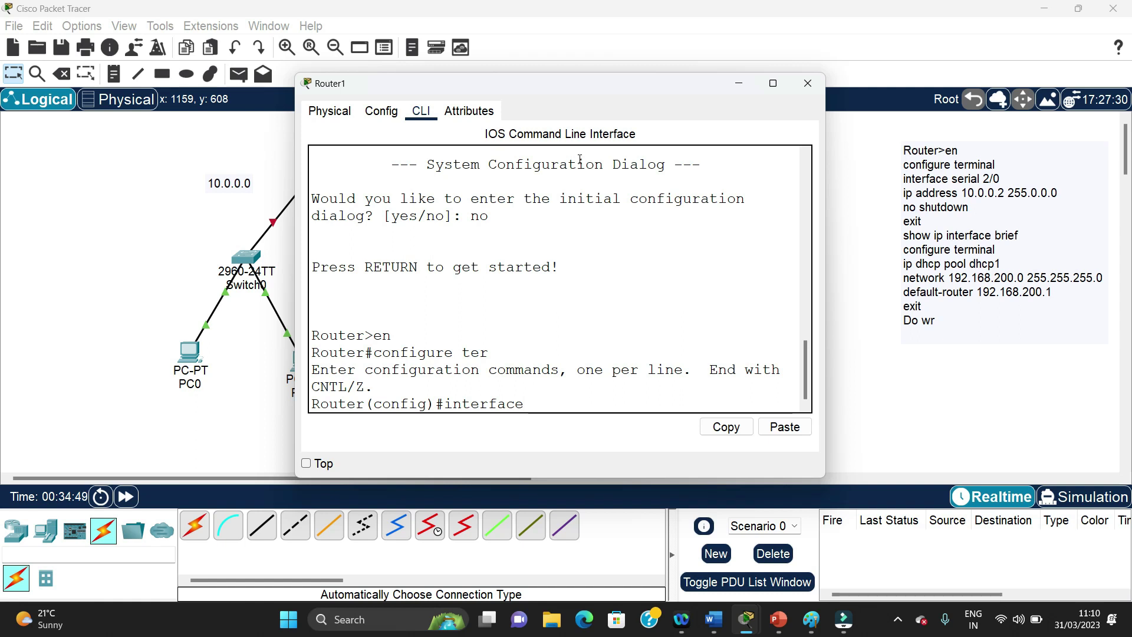
type("fastethne")
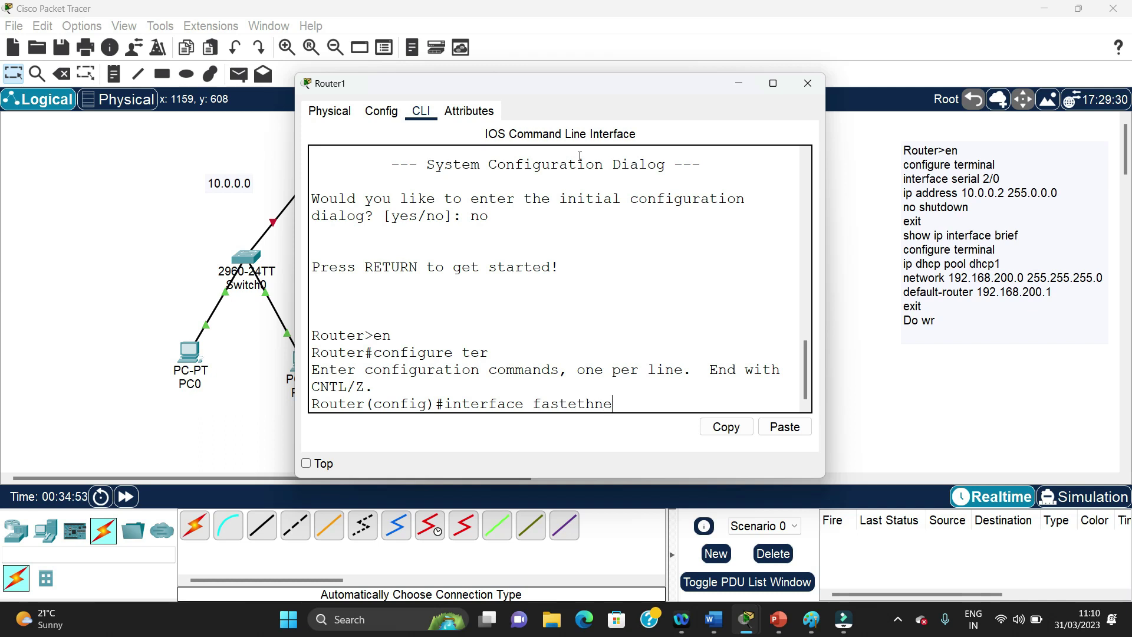
key("BackSpace")
key("BackSpace")
type("ernet")
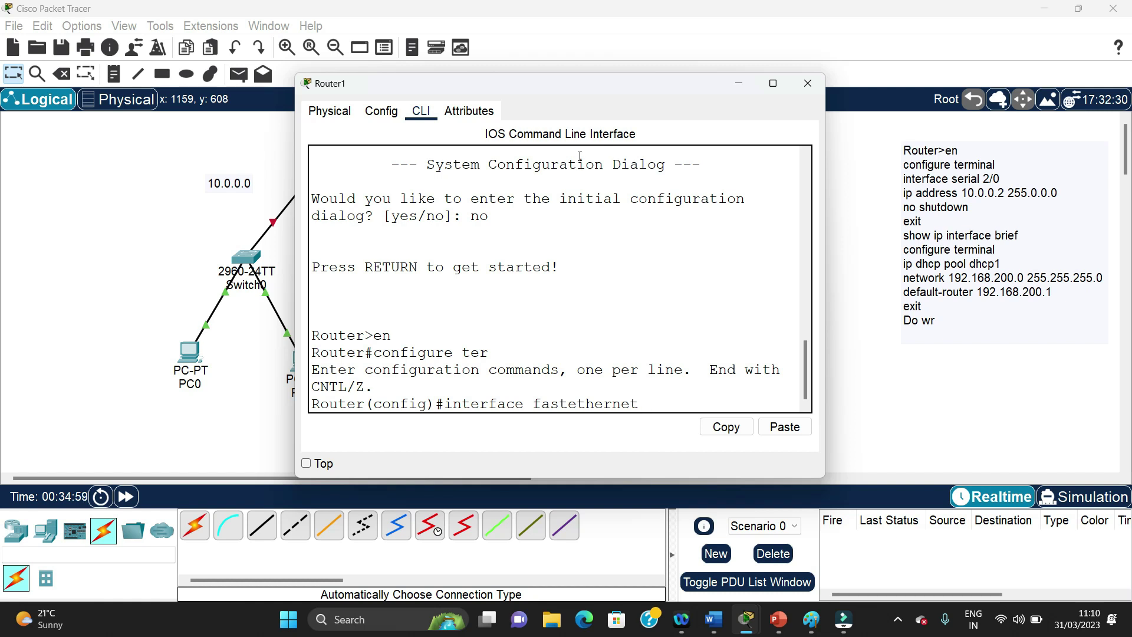
left_click(197, 205)
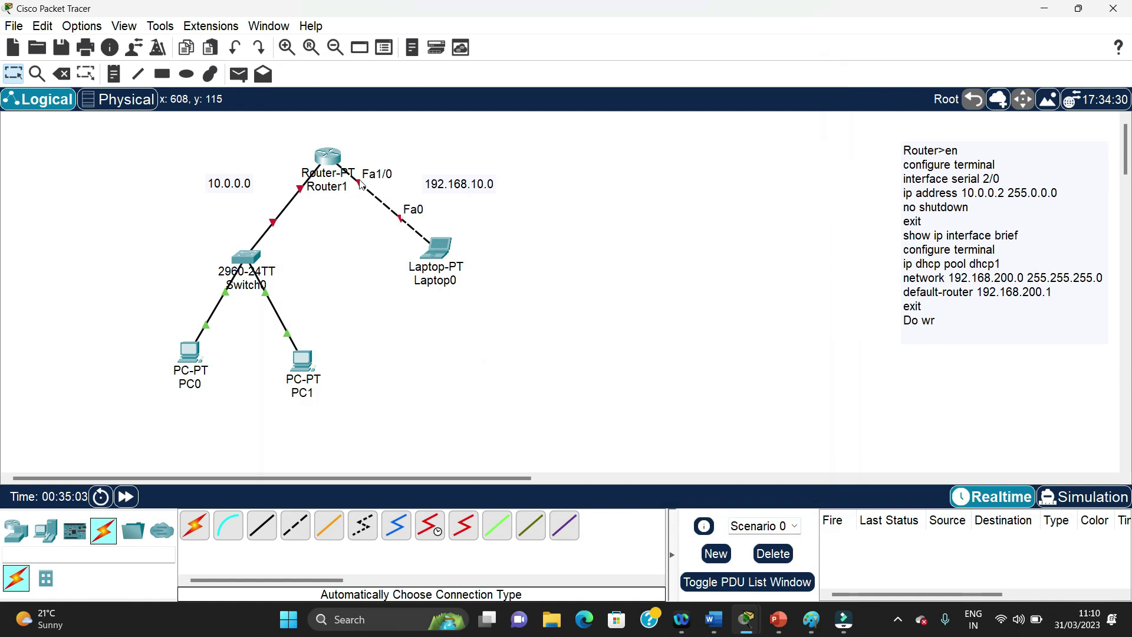
mouse_move(843, 619)
mouse_move(843, 548)
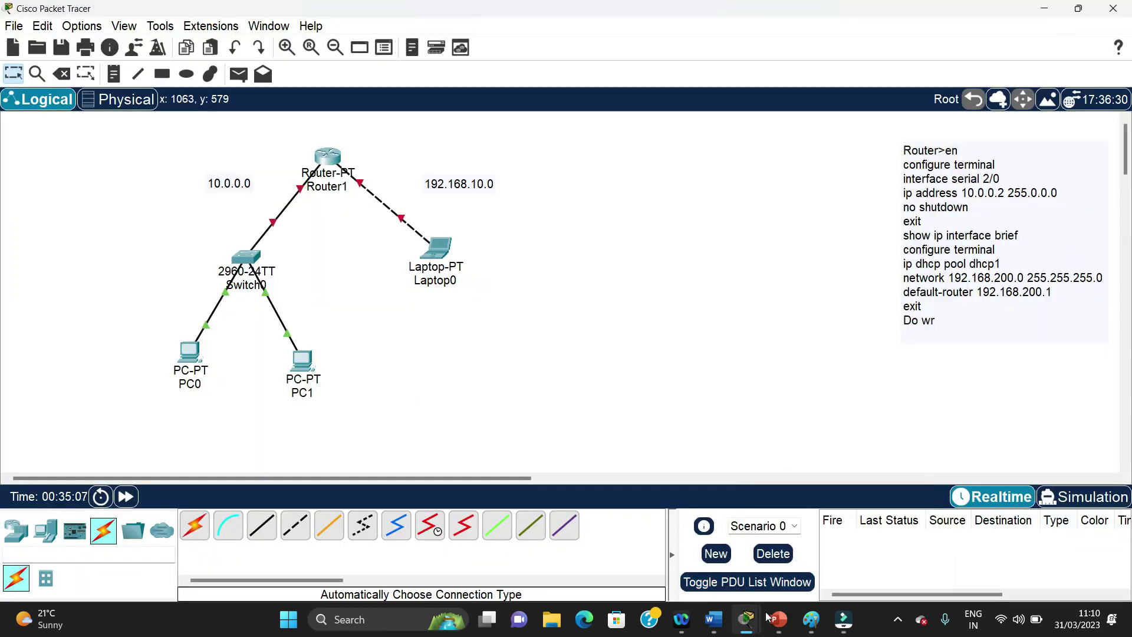
mouse_move(746, 619)
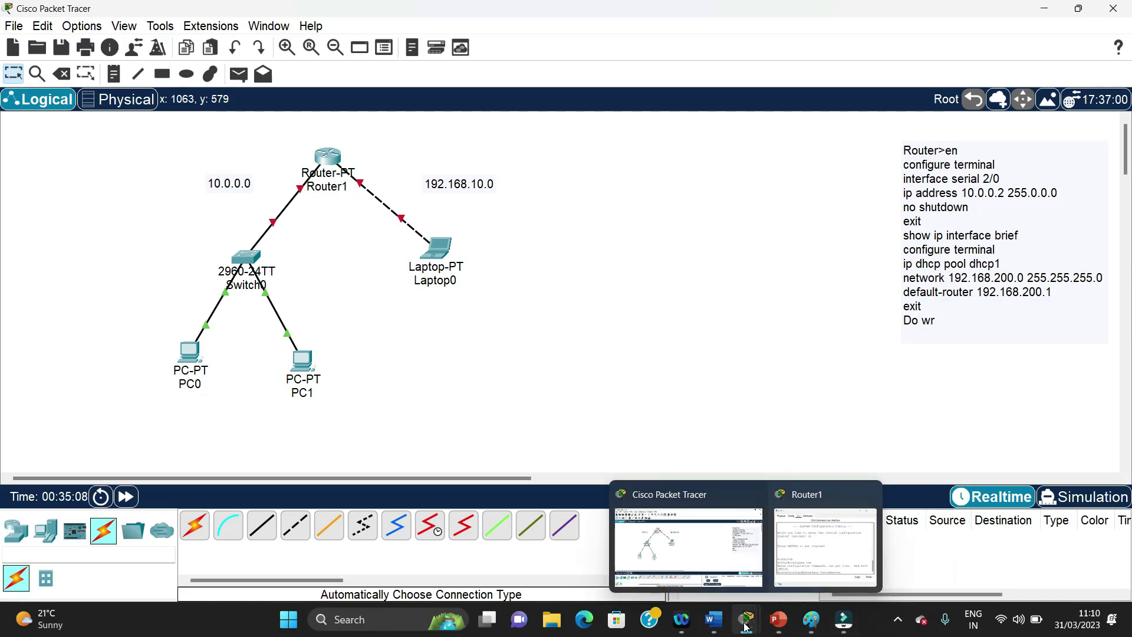
left_click(812, 541)
type("1/")
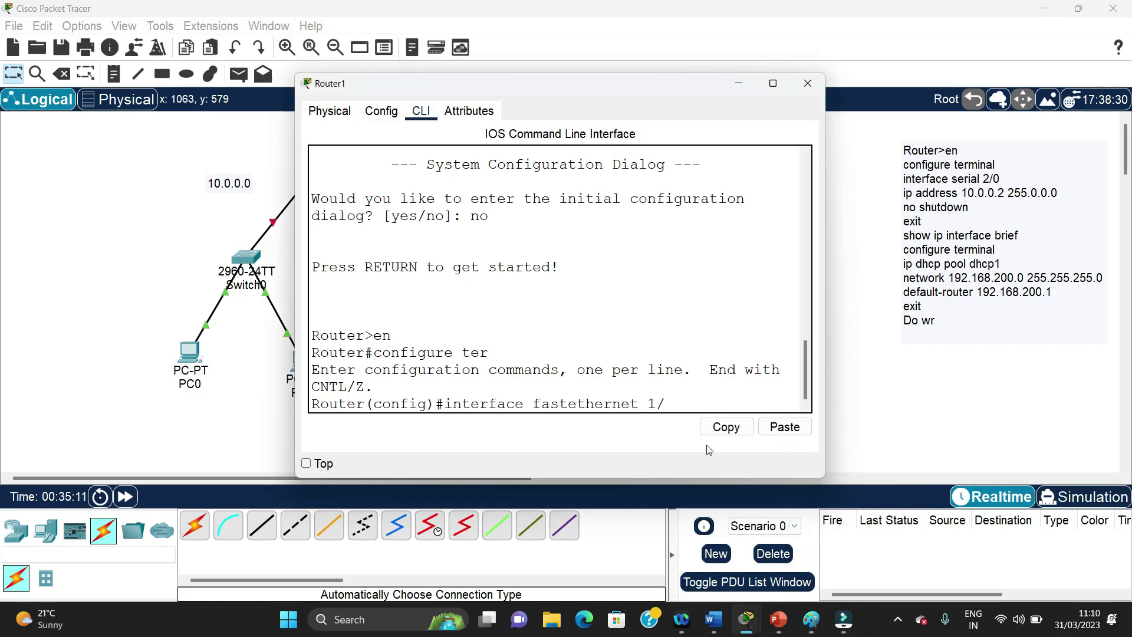
type("0")
key("Return")
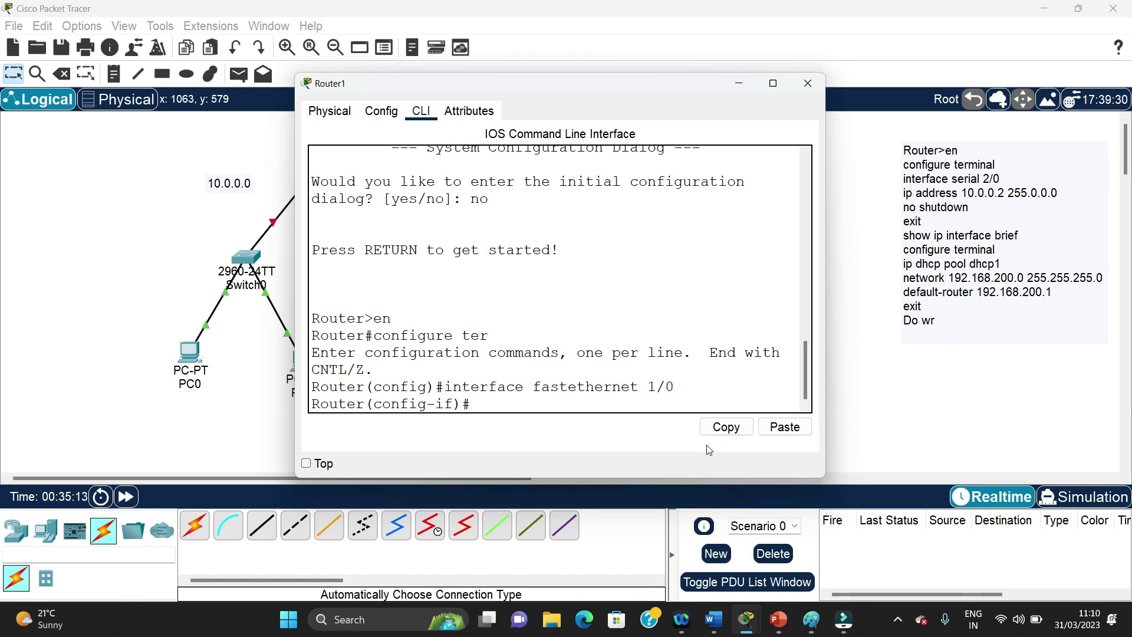
- Assign IP address 192.168.10.1 with mask 255.255.255.0 to the laptop-side interface and enable it with no shutdown
type("ip address 192.16")
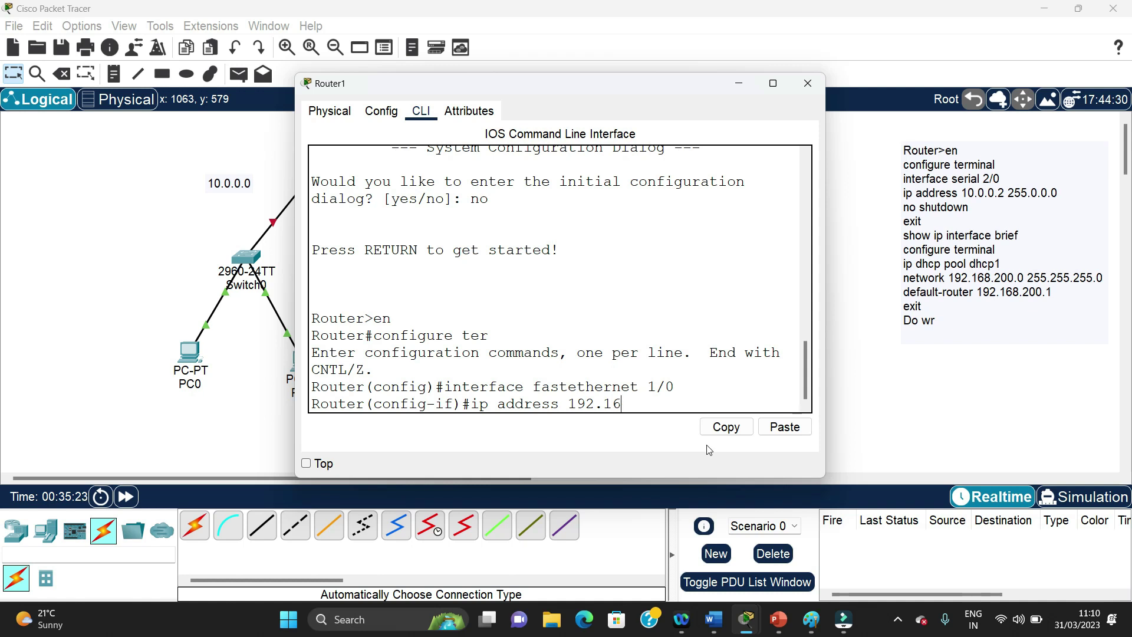
type("8.10.1 255.255.255.0")
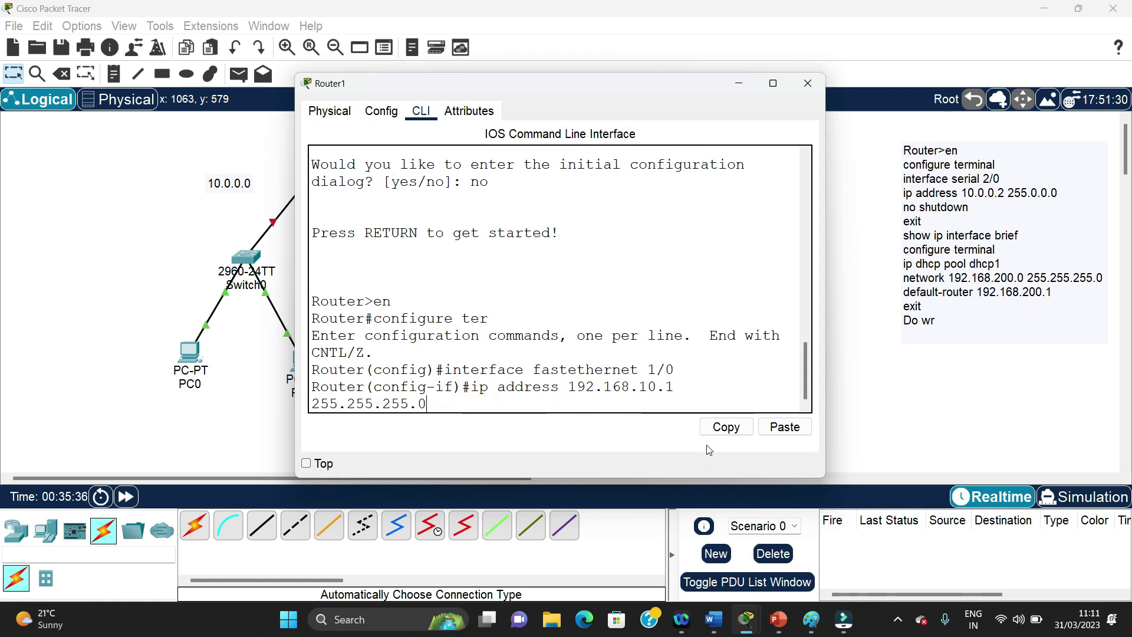
key("Return")
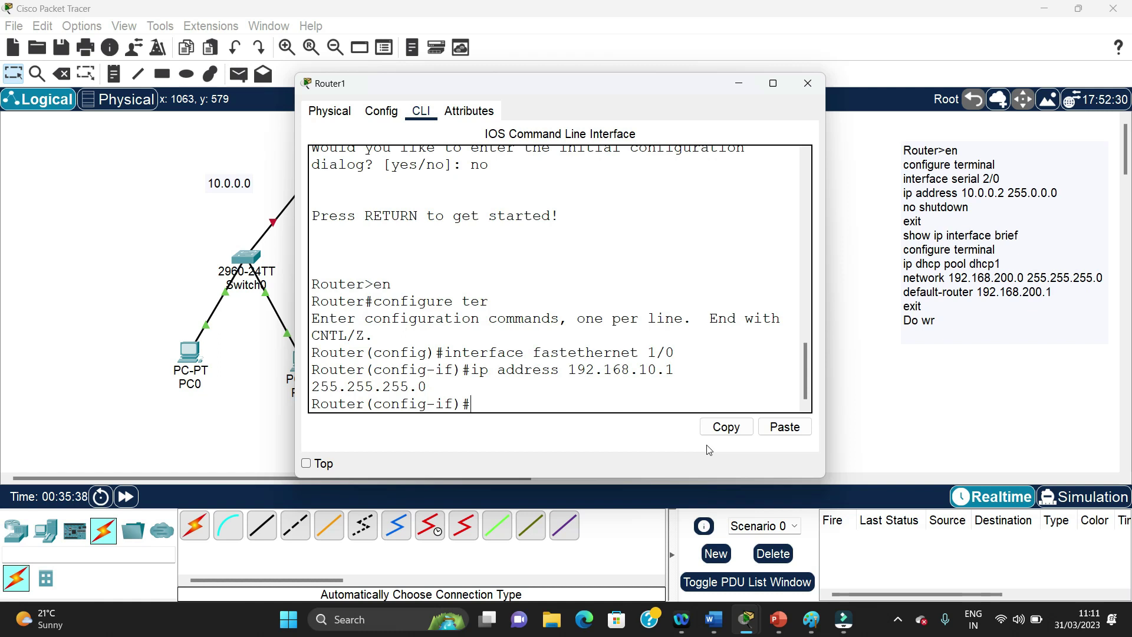
type("no shutdown")
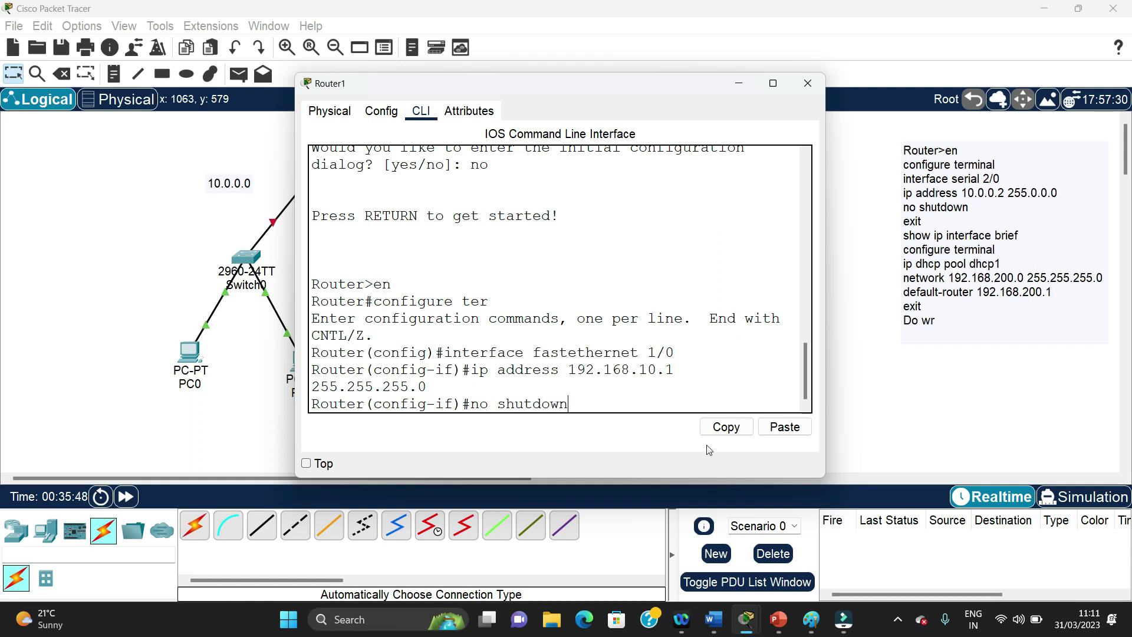
key("Return")
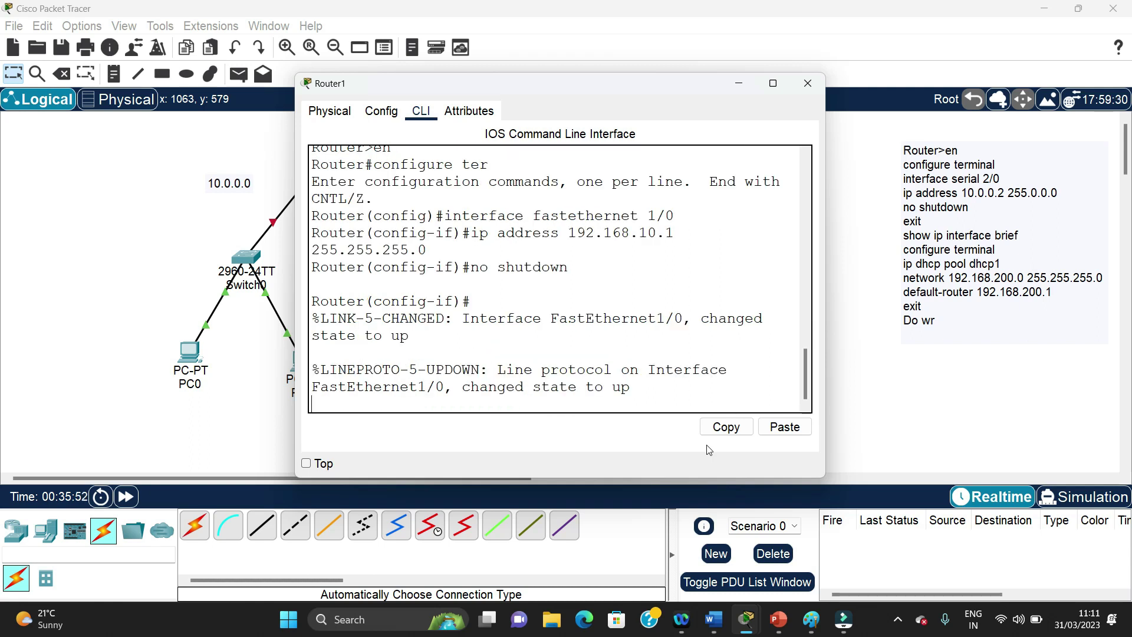
key("Return")
- Try to run configure ter from interface configuration mode
type("configur")
key("BackSpace")
type("gure ter")
key("Return")
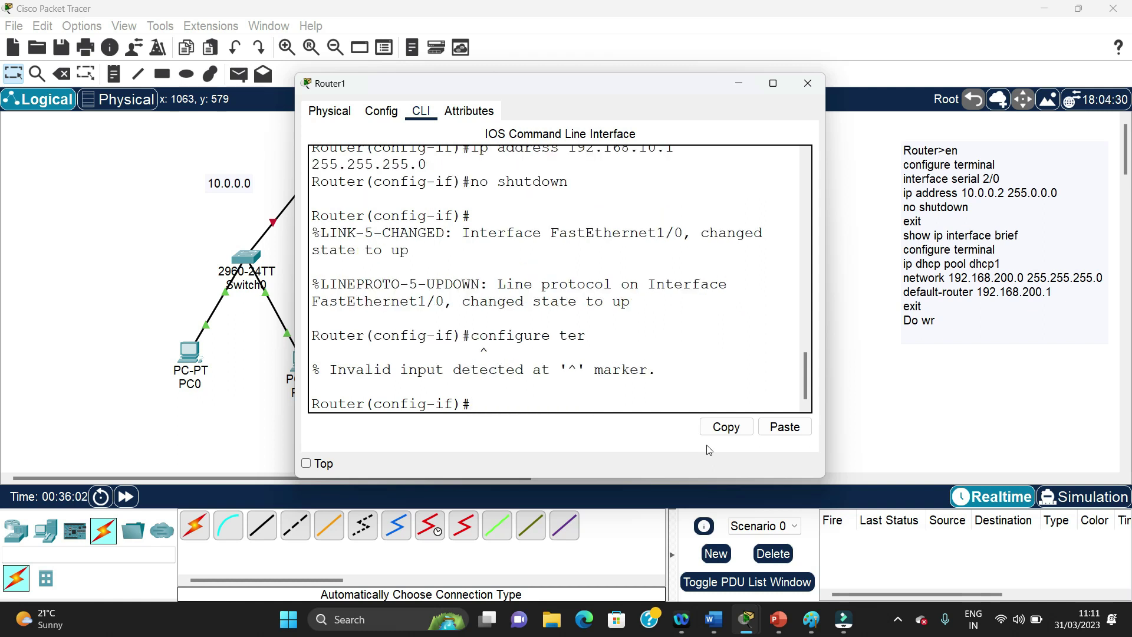
- Switch to the router's switch-side port with interface fastethernet 0/0, checking the link in the topology
type("interface")
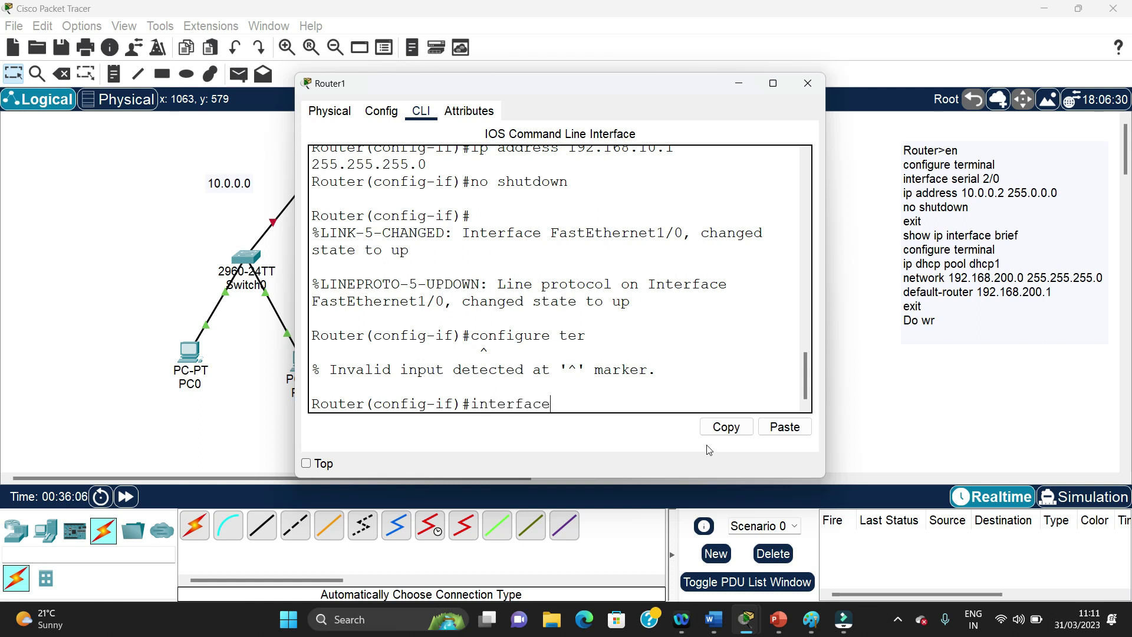
left_click(147, 219)
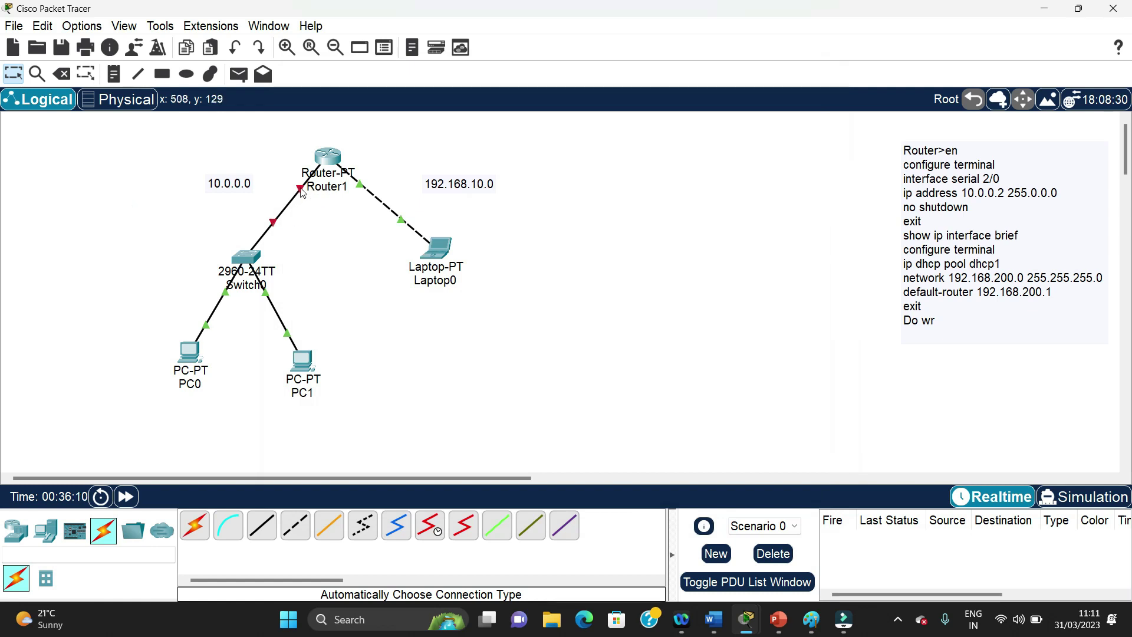
mouse_move(745, 619)
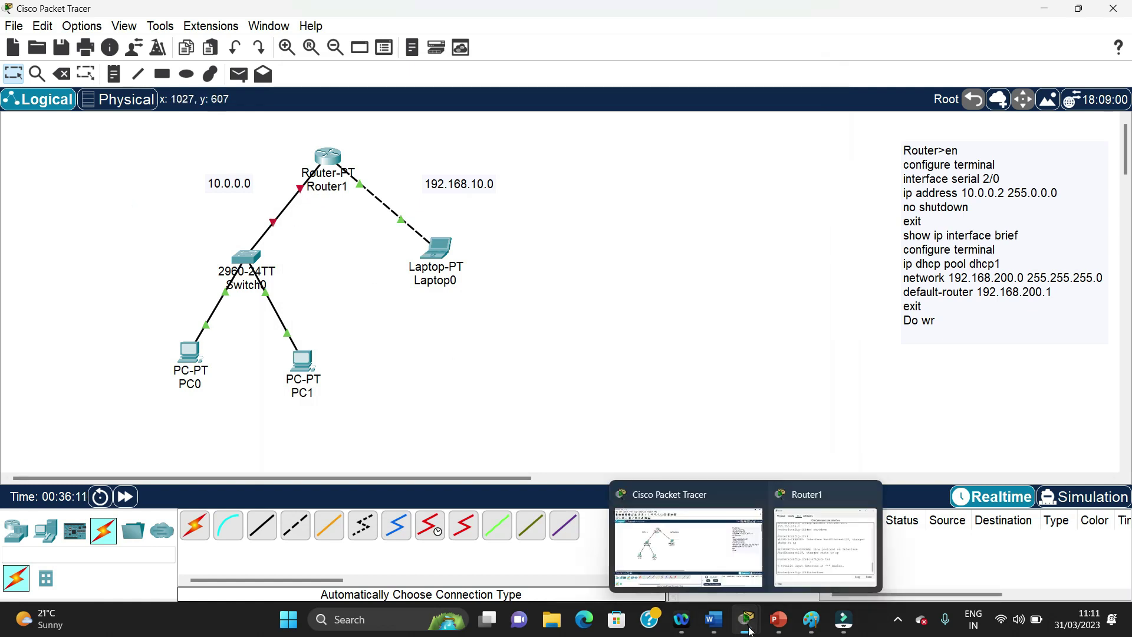
left_click(811, 562)
type("fastethernet ")
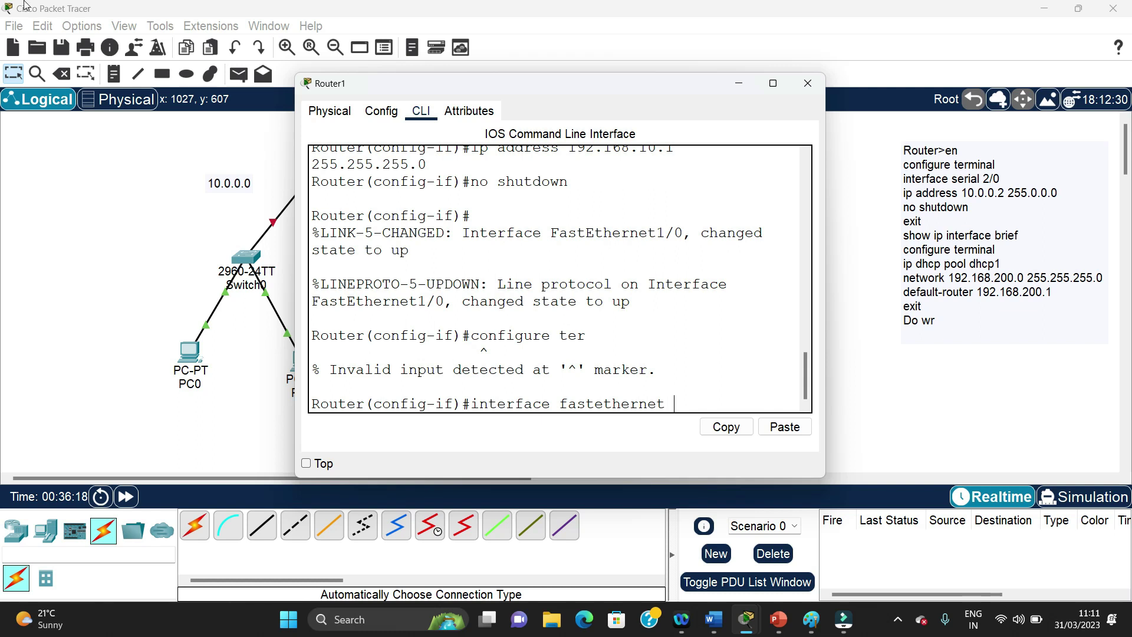
type("0/0")
key("Return")
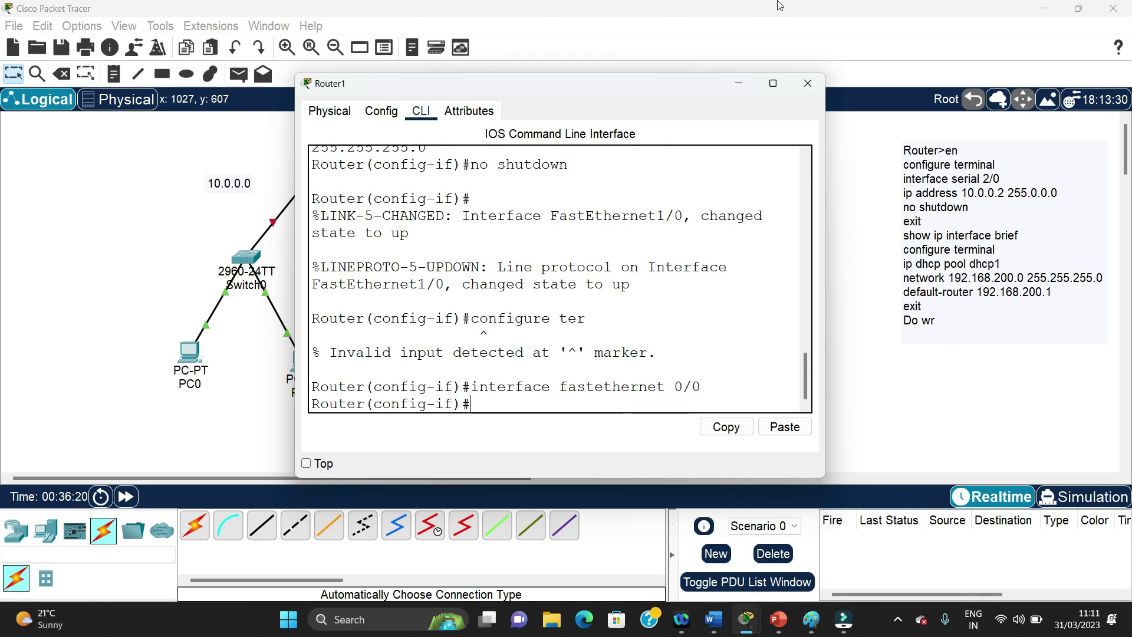
- Assign IP address 10.0.0.1 with mask 255.0.0.0 to the switch-side interface and enable it with no shutdown
type("ip address 10.0.0.1 255.0.0.0")
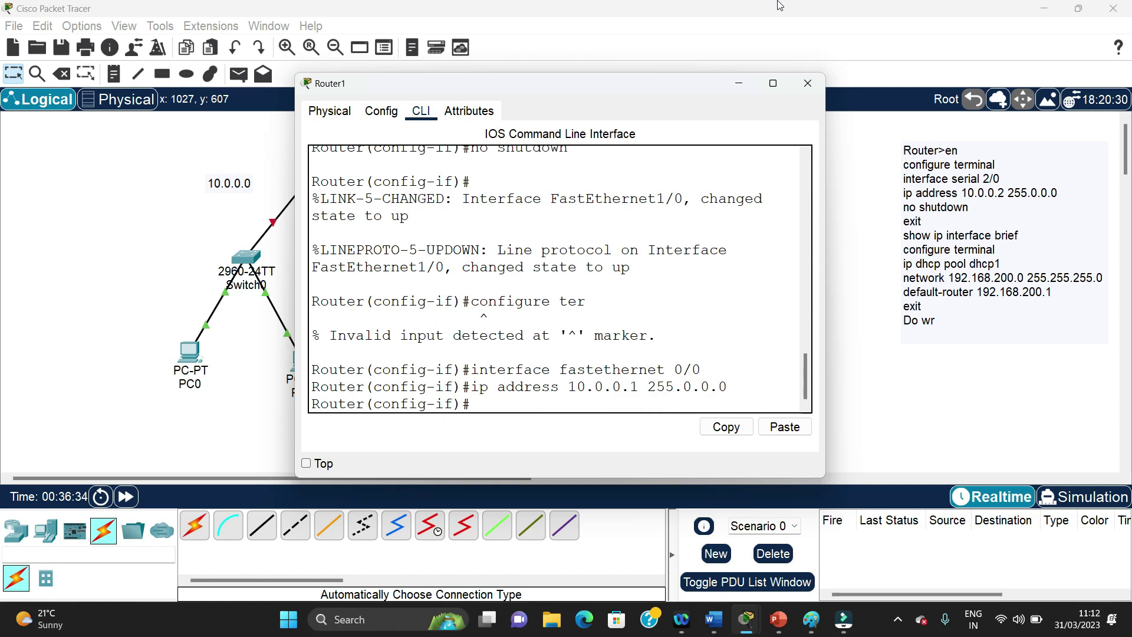
type("o shutdown")
key("Return")
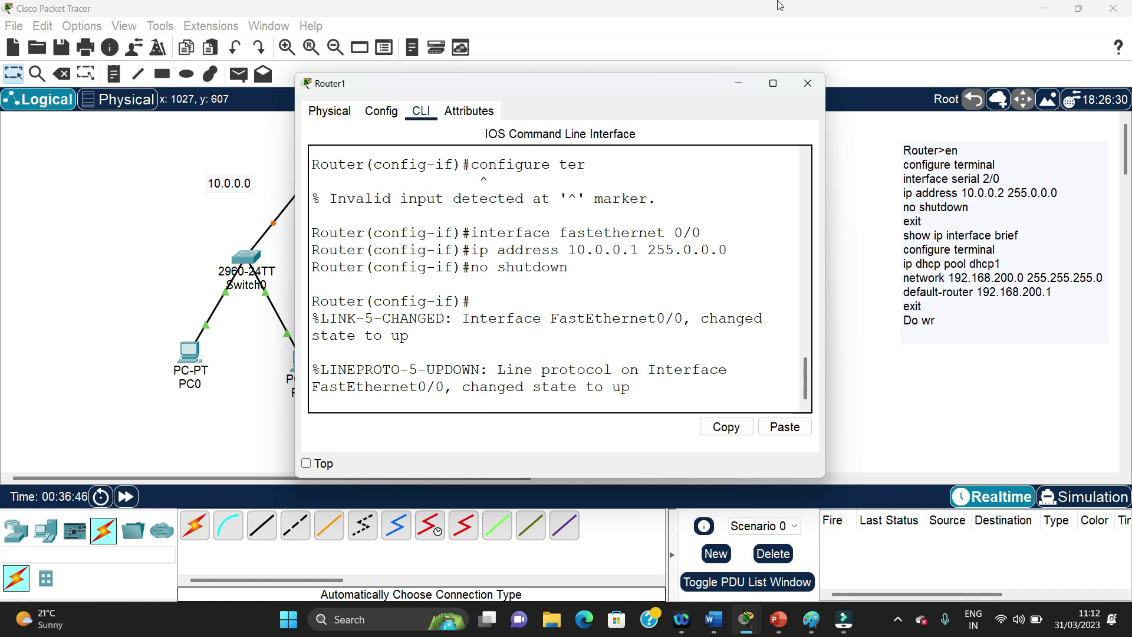
key("Return")
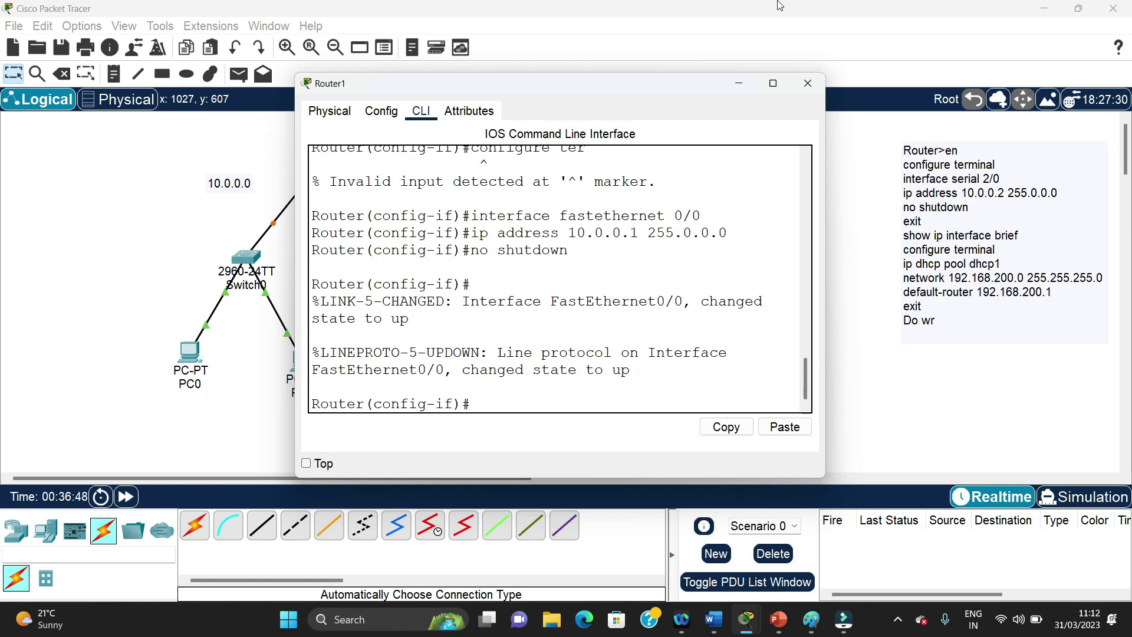
- Exit interface configuration and global configuration modes to return to the router's privileged EXEC mode
type("exit")
key("Return")
type("exit")
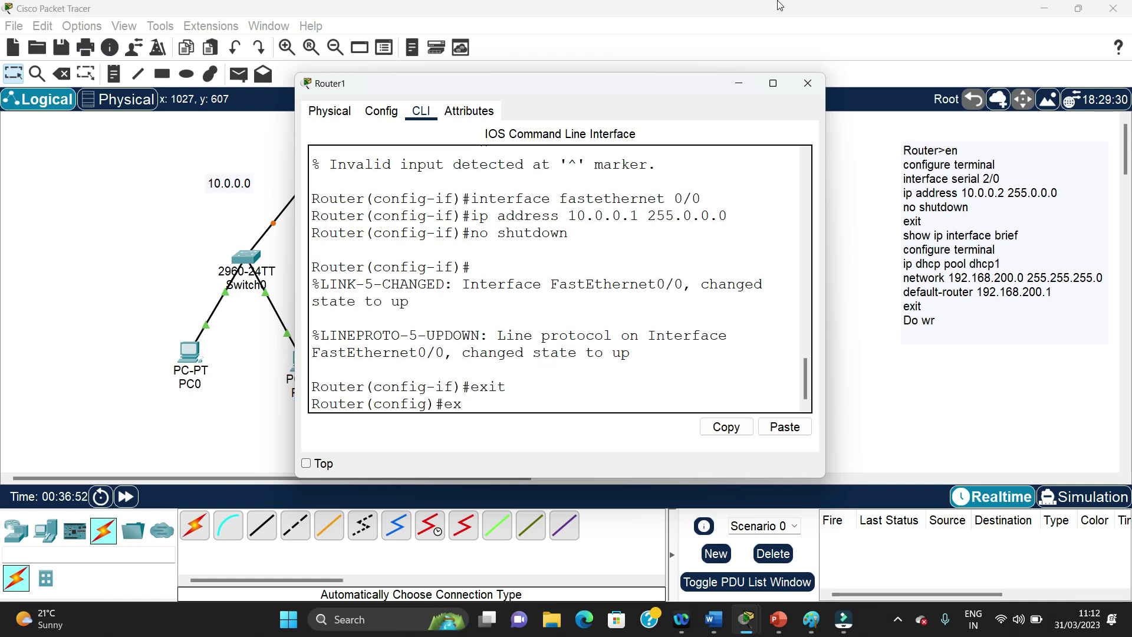
key("Return")
- List the router's interface addresses and status with show ip interface brief, widening the CLI window to read the table
type("show")
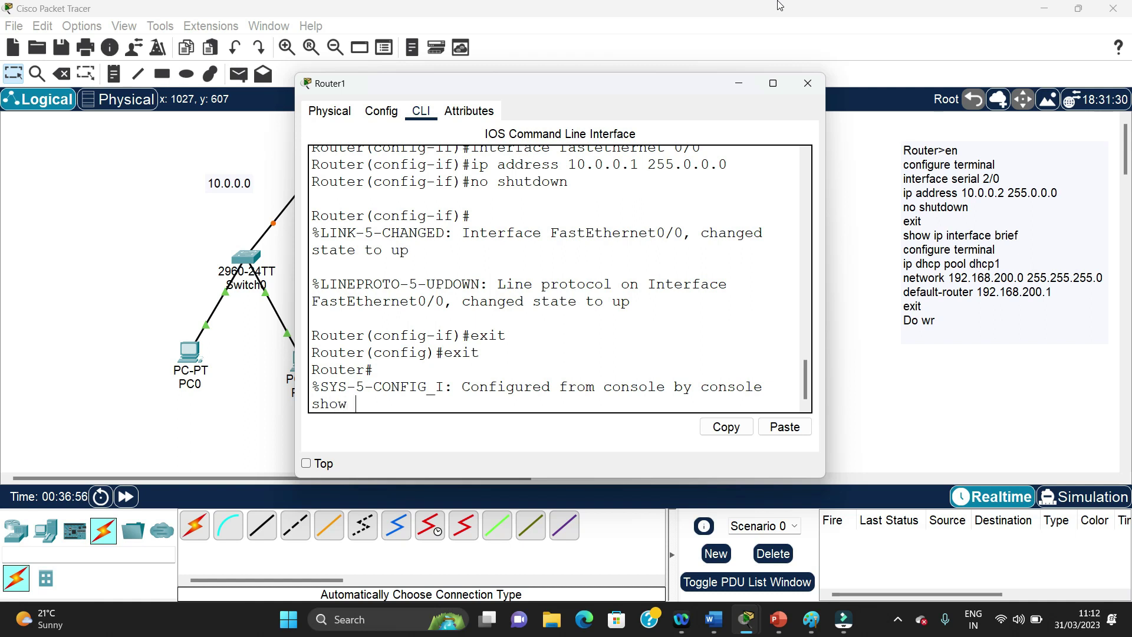
type(" ip interface b")
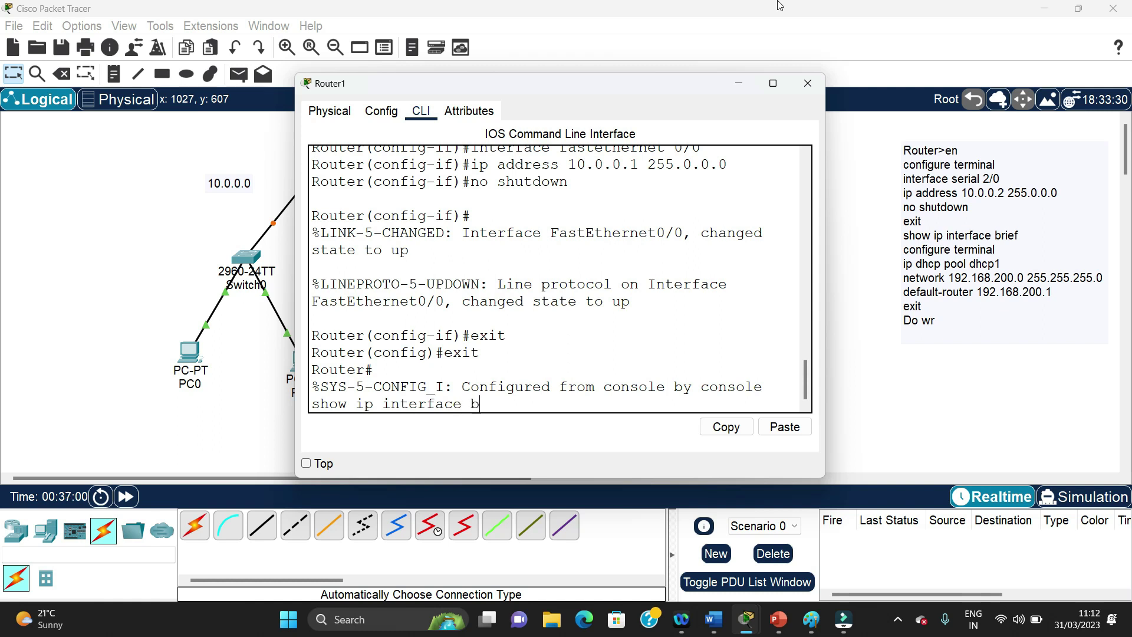
type("rief")
key("Return")
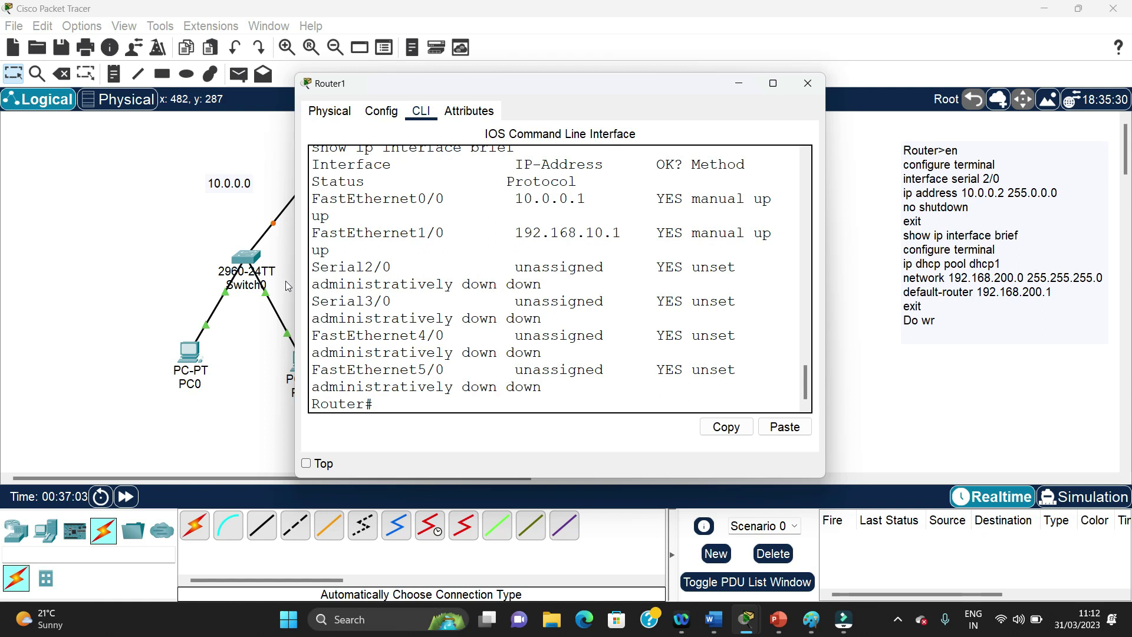
left_click_drag(296, 278, 102, 277)
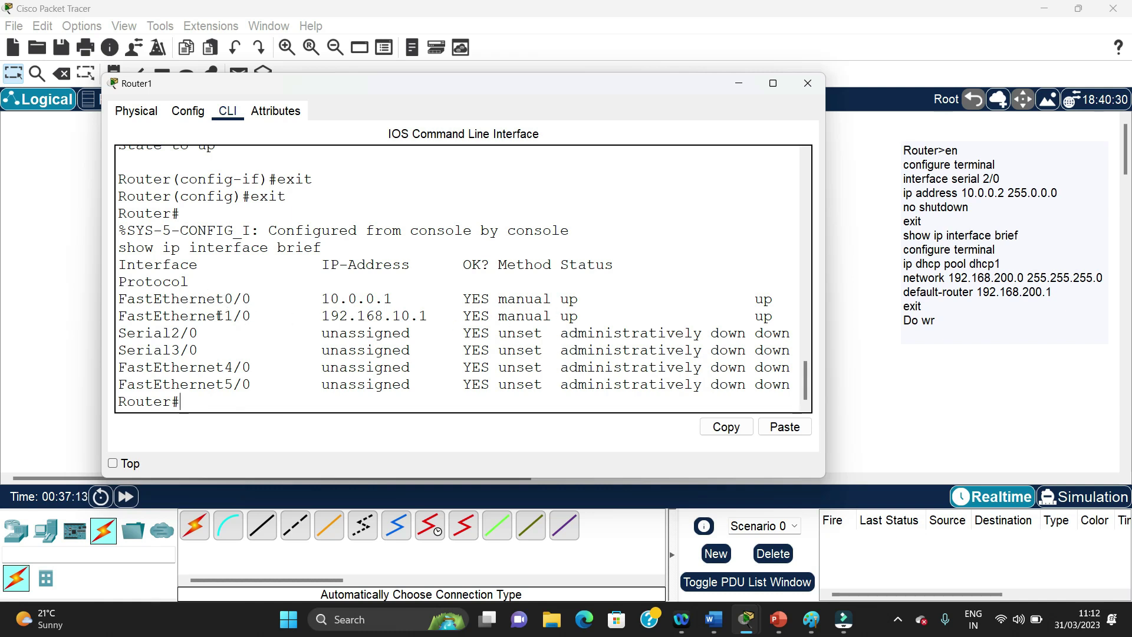
left_click(738, 84)
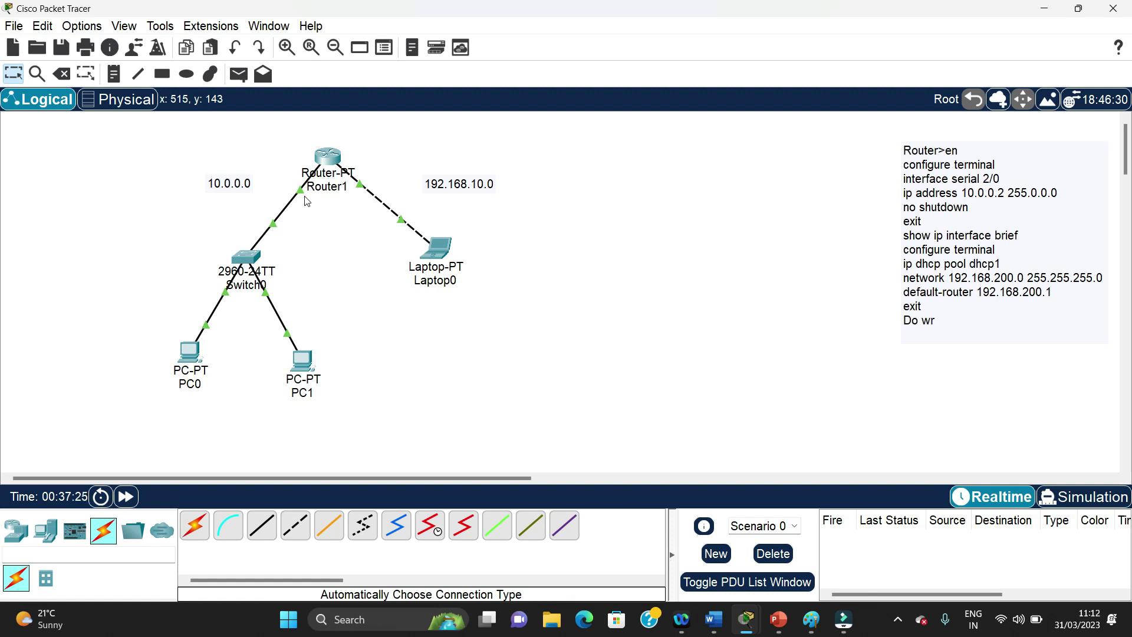
- Test DHCP on PC0 by switching its IP configuration to Static and back to DHCP
left_click(195, 356)
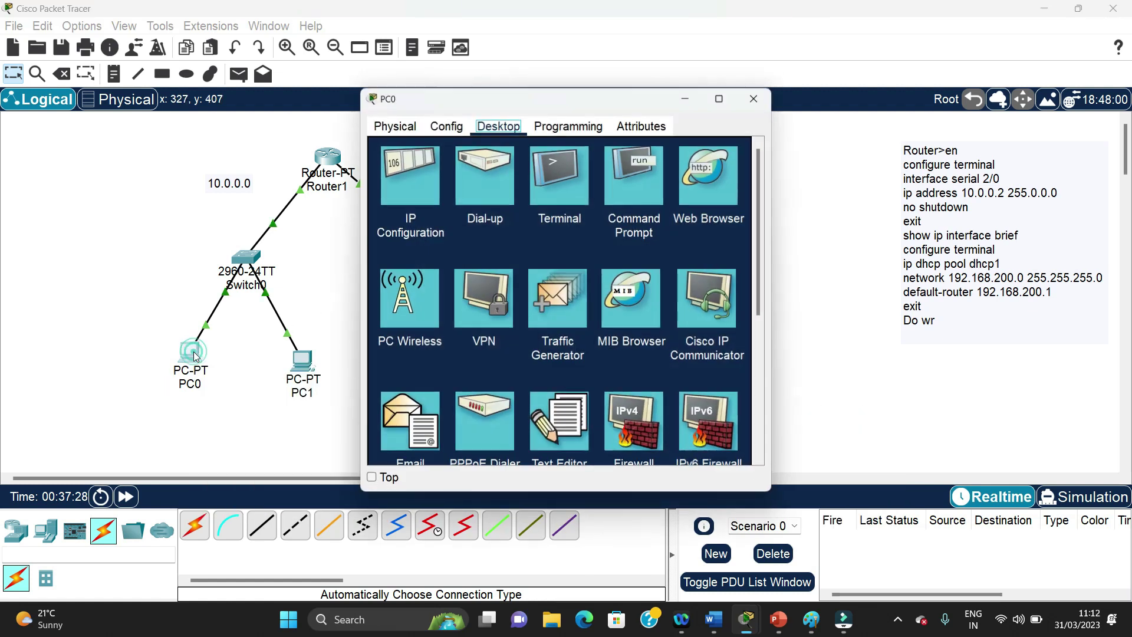
left_click(405, 204)
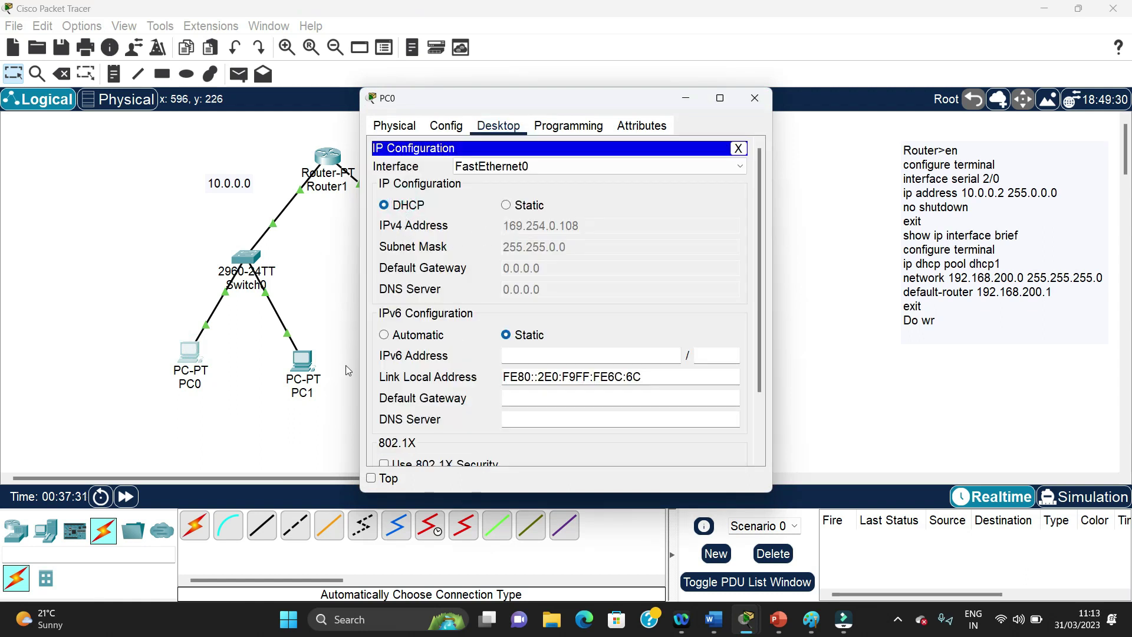
left_click(507, 205)
left_click(384, 206)
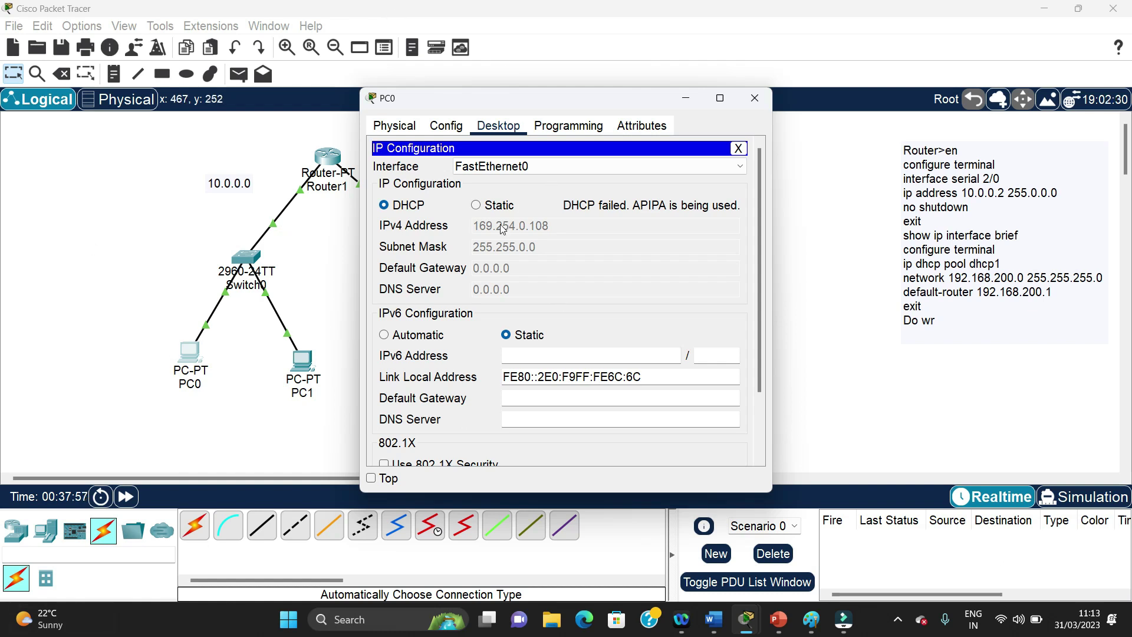
left_click(754, 98)
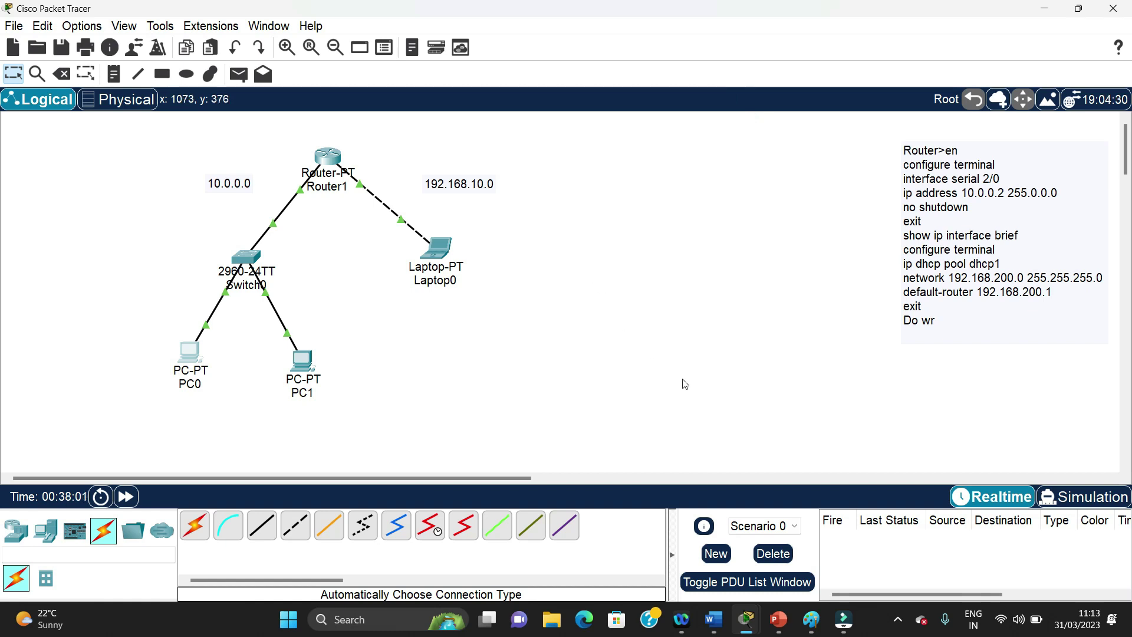
- Return to Router1's command line, enter global configuration mode and create a DHCP pool named pool1
mouse_move(745, 619)
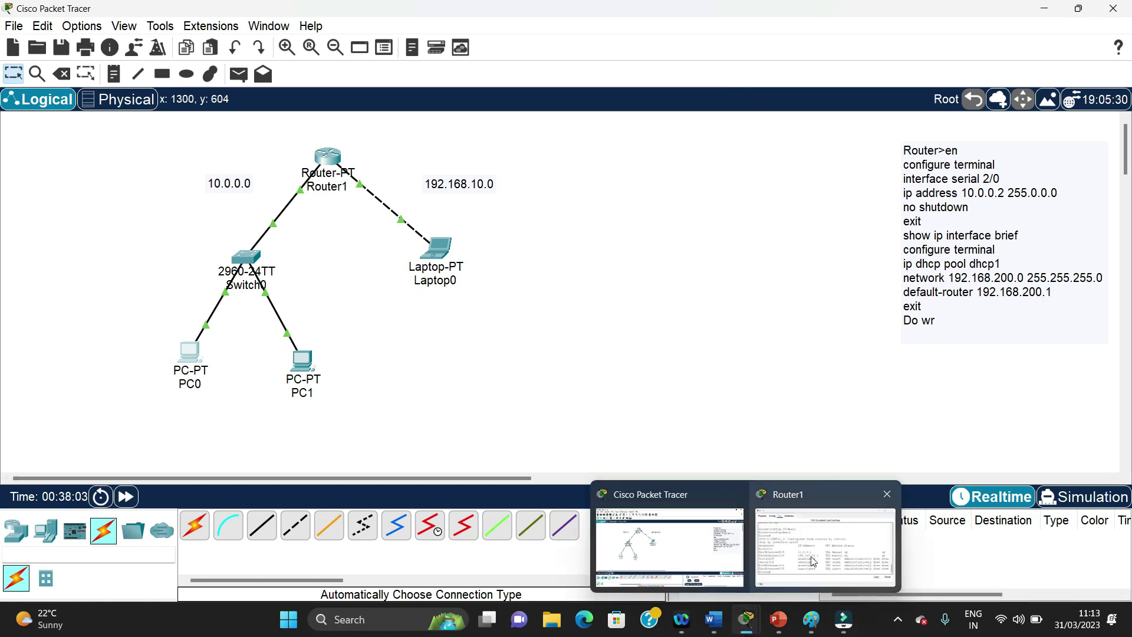
left_click(828, 540)
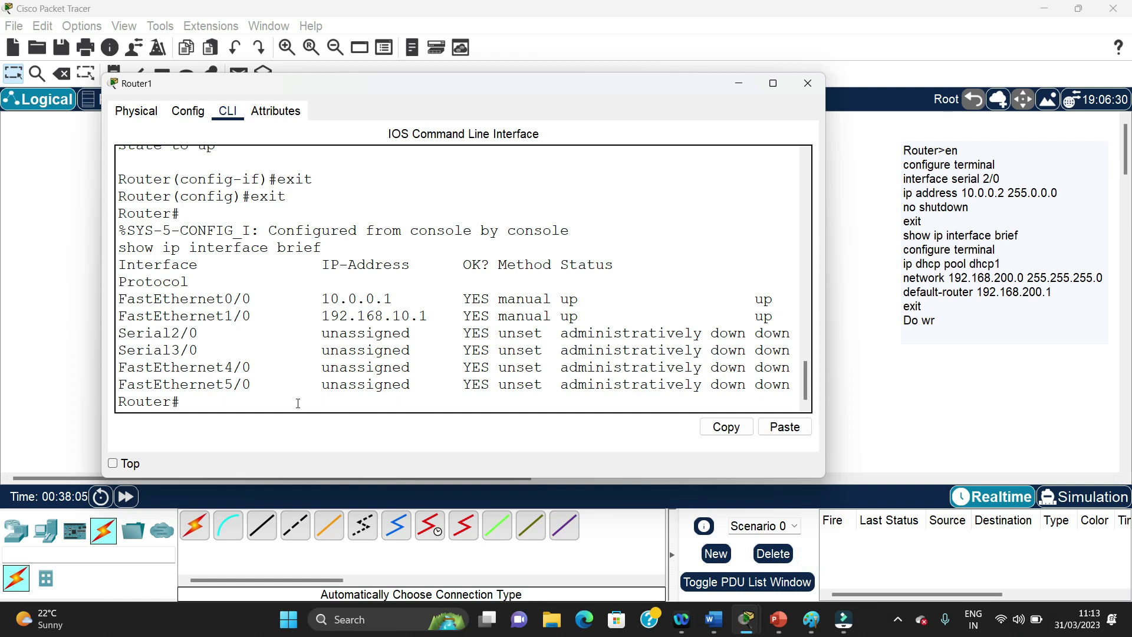
type("configure ter")
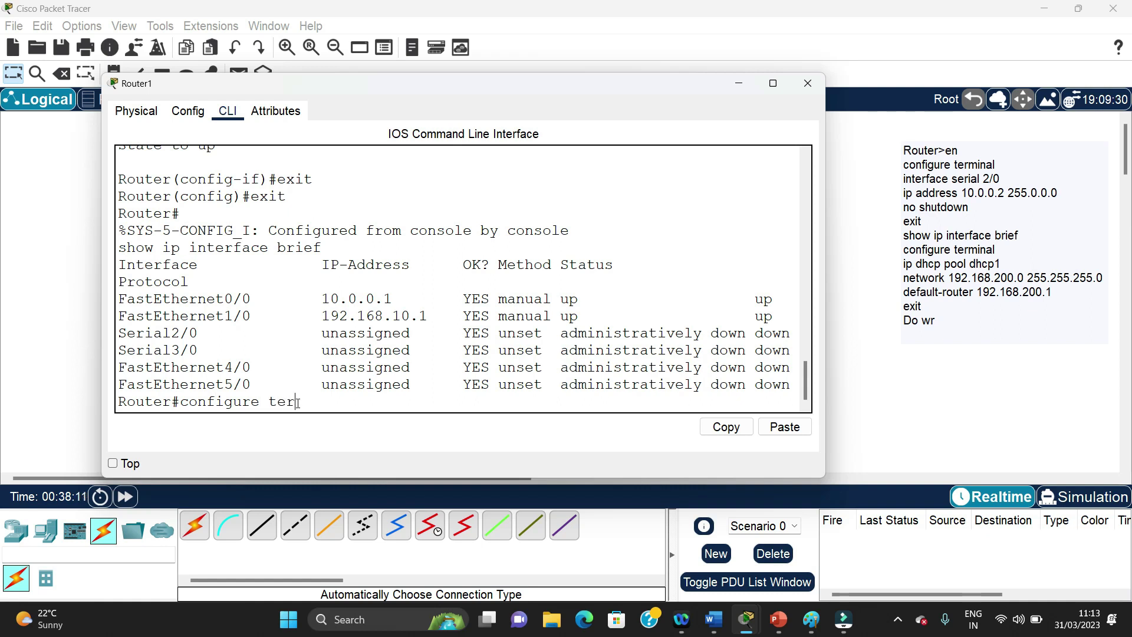
key("Return")
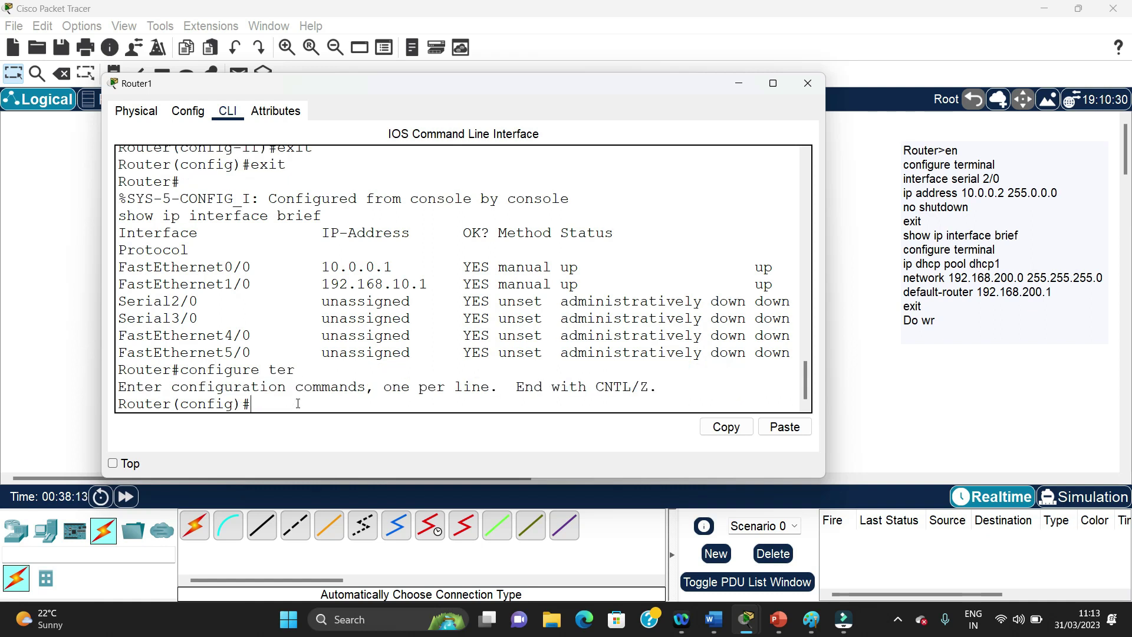
type("ip dhcp pool pool1")
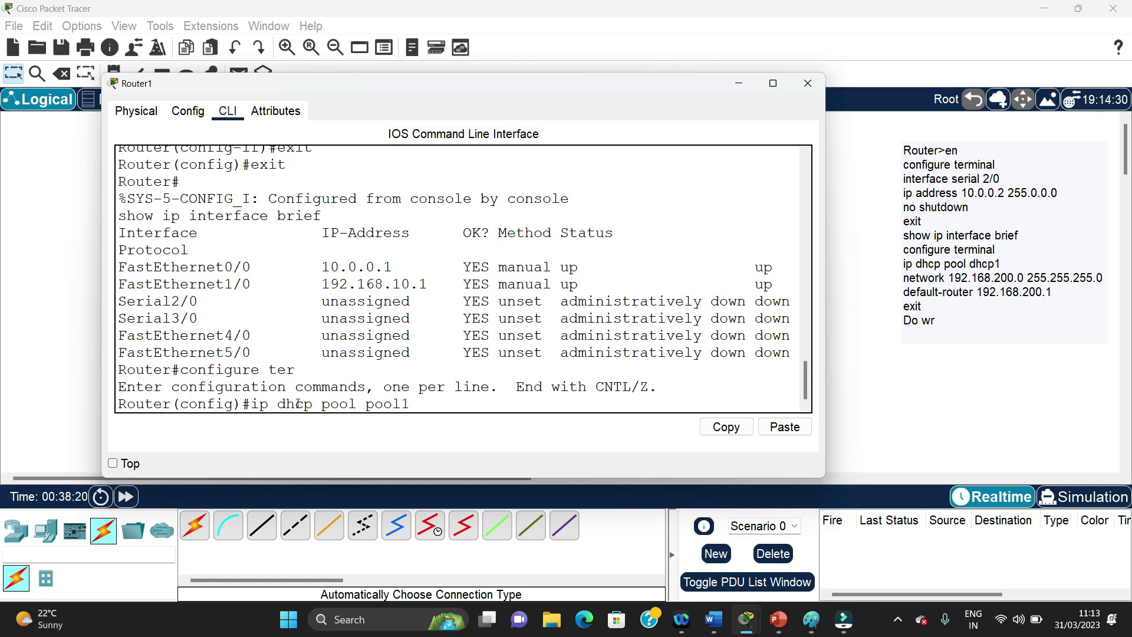
key("BackSpace")
key("BackSpace")
type("l1")
key("Return")
- Set the DHCP pool's network to 192.168.10.0 with mask 255.255.255.0, checking the topology for the laptop-side network
type("network")
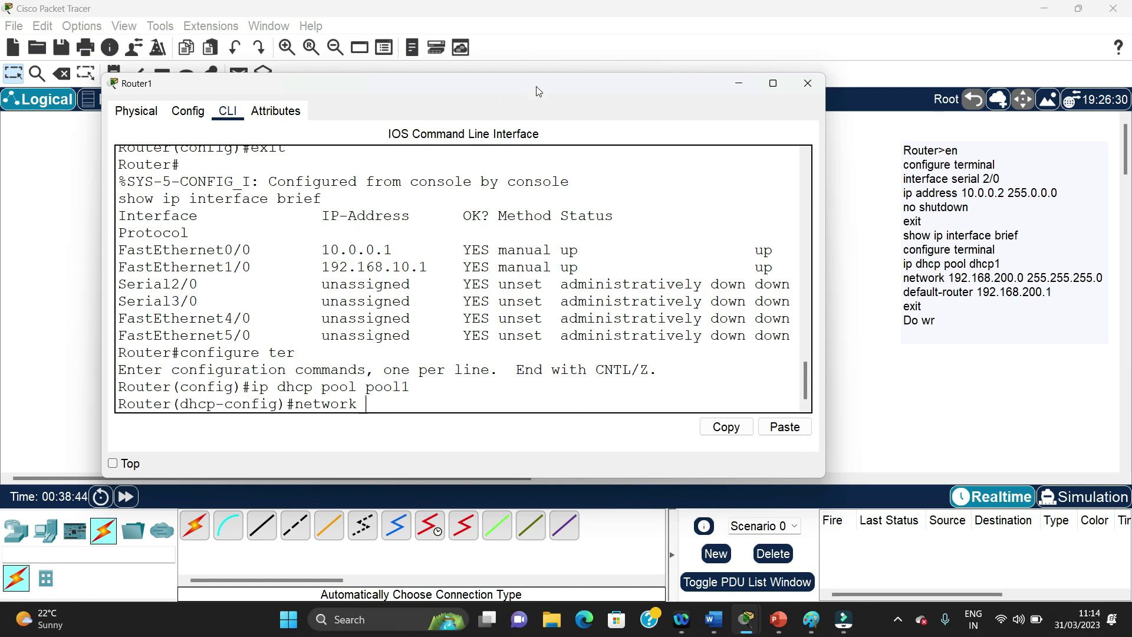
left_click_drag(538, 91, 682, 439)
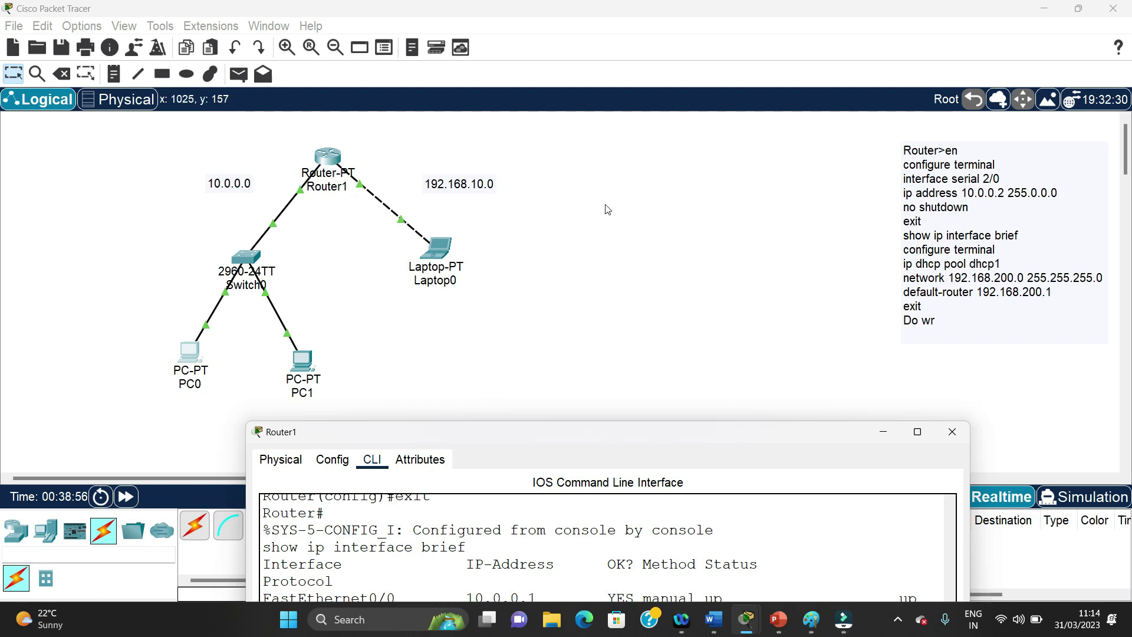
left_click_drag(618, 431, 521, 112)
type("9")
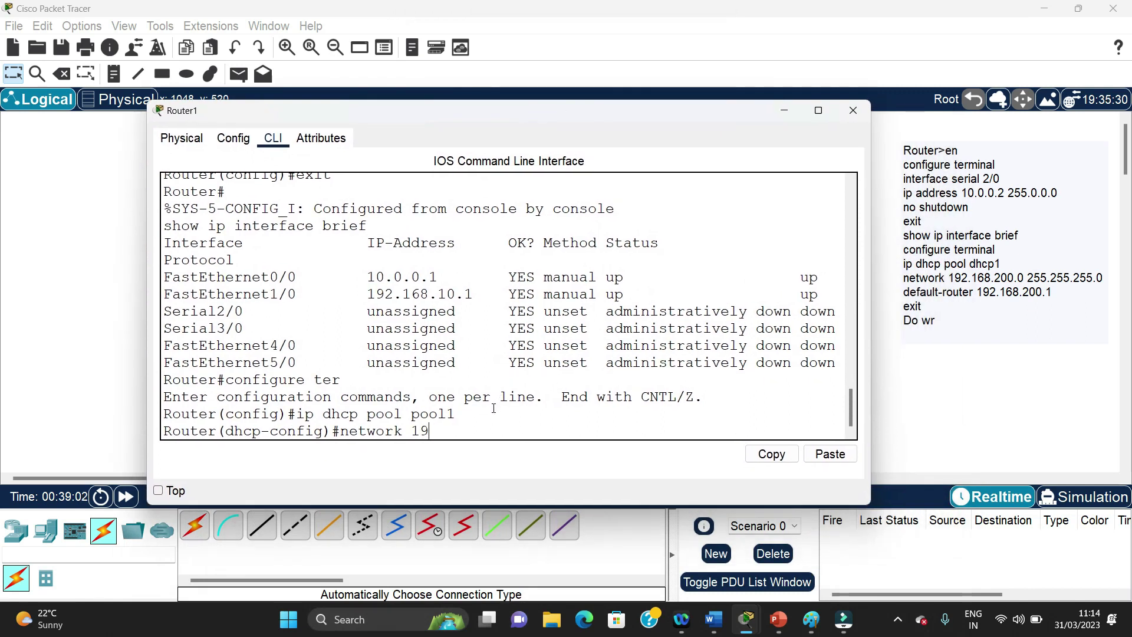
type("2.168.10.0 255.255.255")
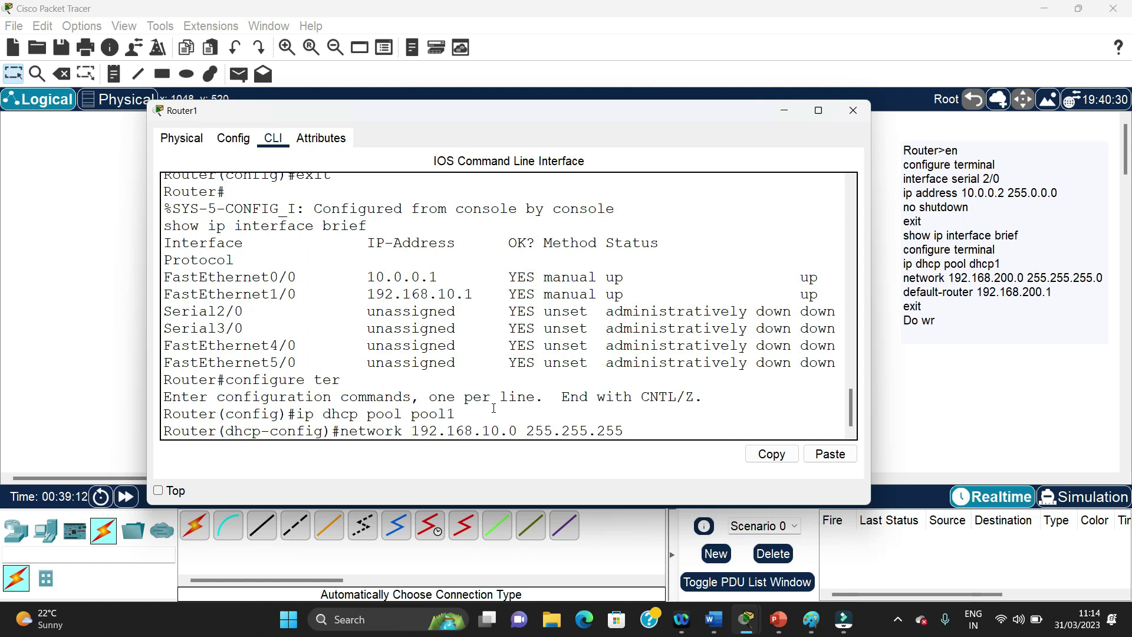
type(".0")
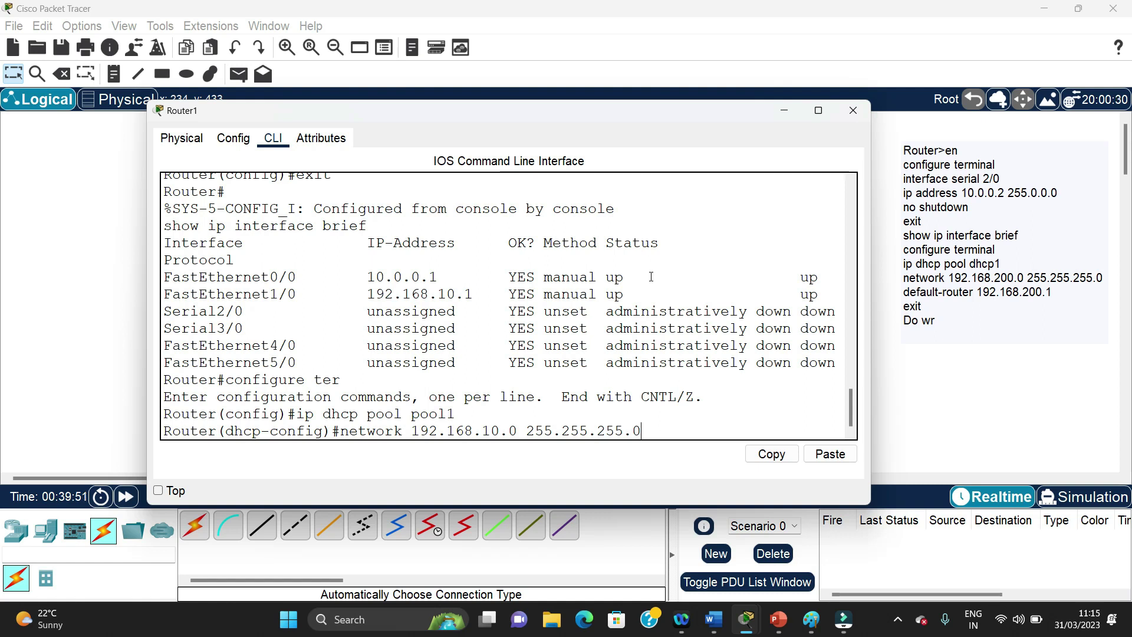
key("Return")
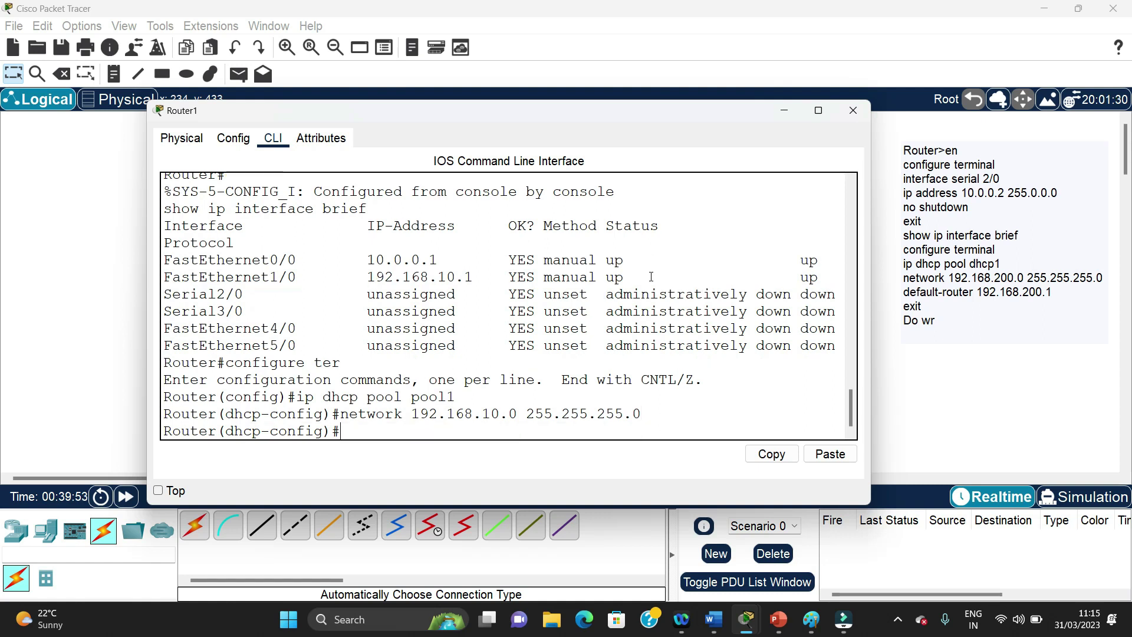
- Set the DHCP pool's default-router to 192.168.10.1
type("defau")
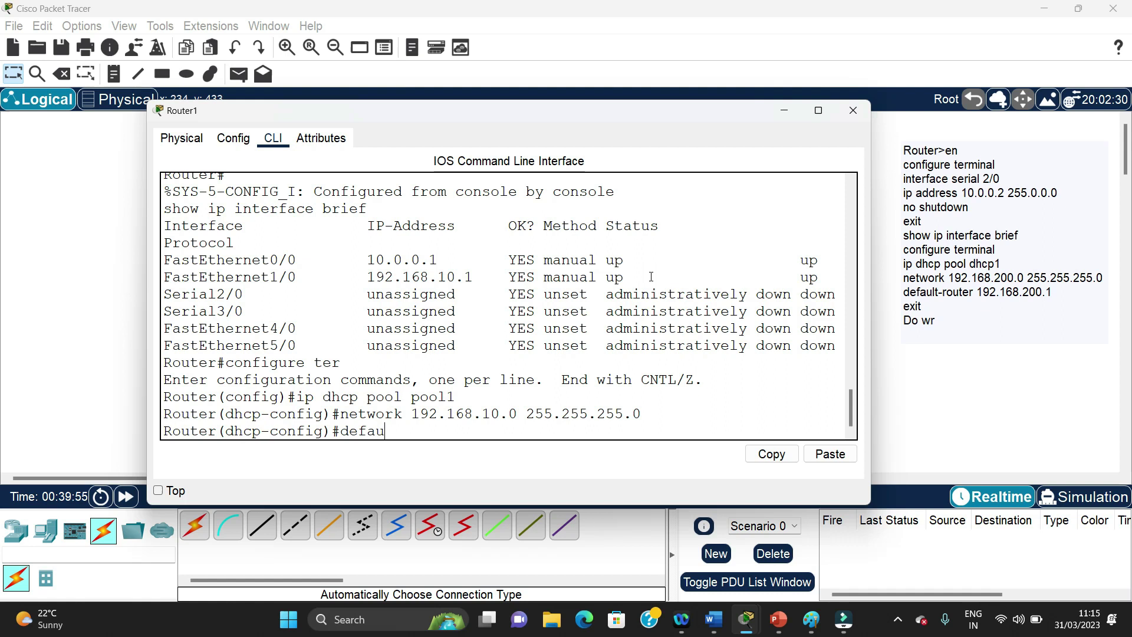
type("ly")
key("BackSpace")
type("t rou")
key("BackSpace")
key("BackSpace")
key("BackSpace")
key("BackSpace")
key("BackSpace")
type("t-router")
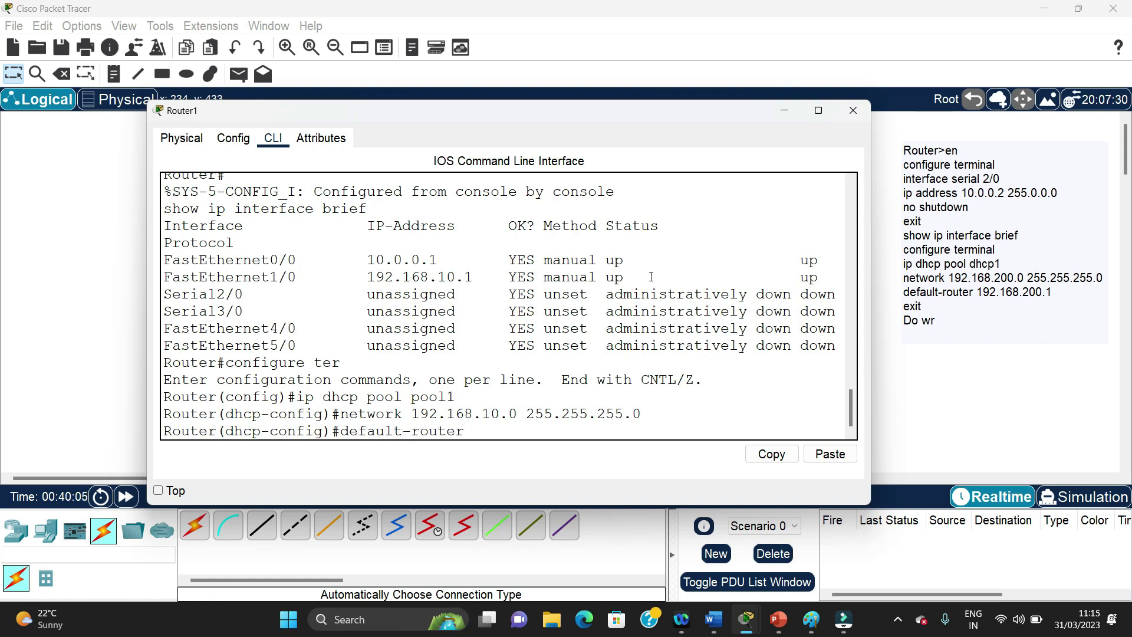
type(" 192")
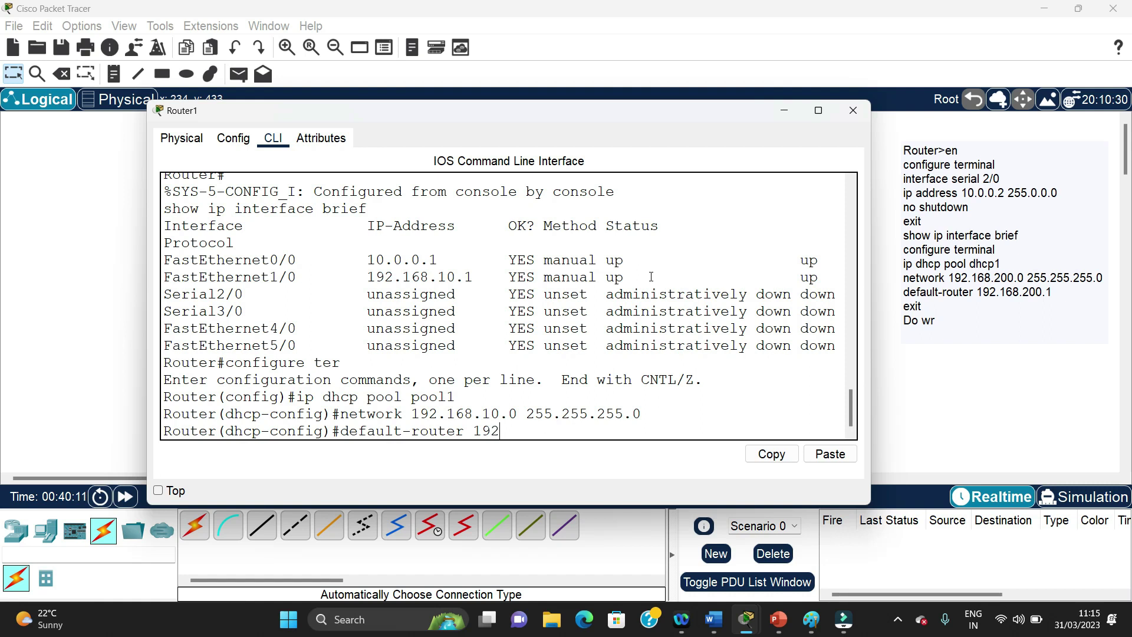
type(".1")
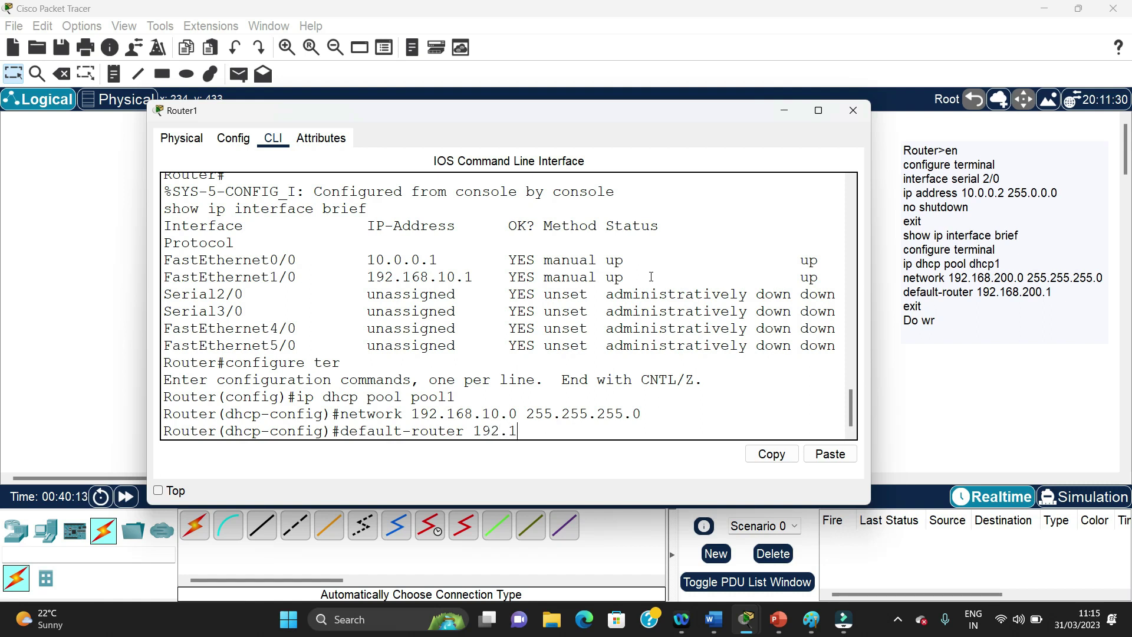
type("68.10.1")
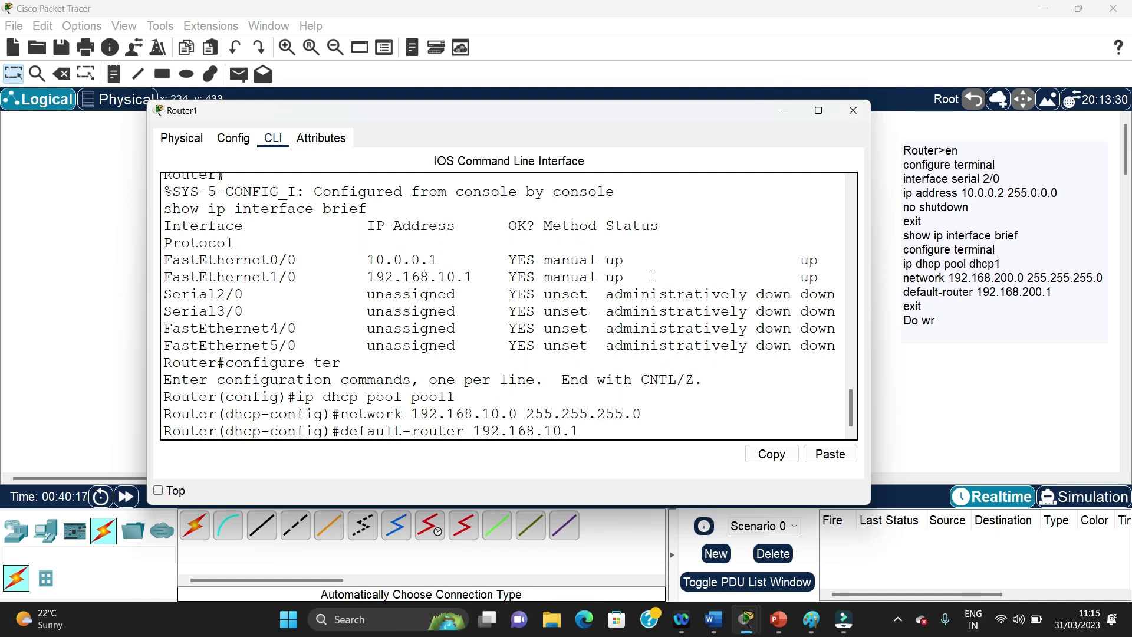
key("Return")
- Exit DHCP pool configuration and global configuration modes back to privileged EXEC mode
type("exi")
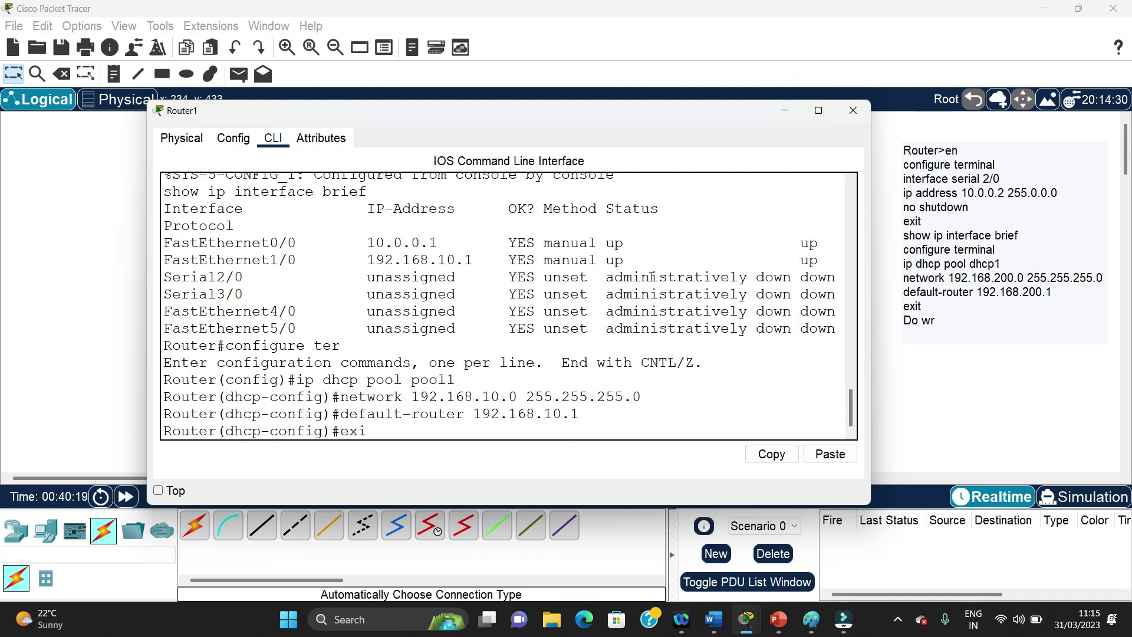
type("t")
key("Return")
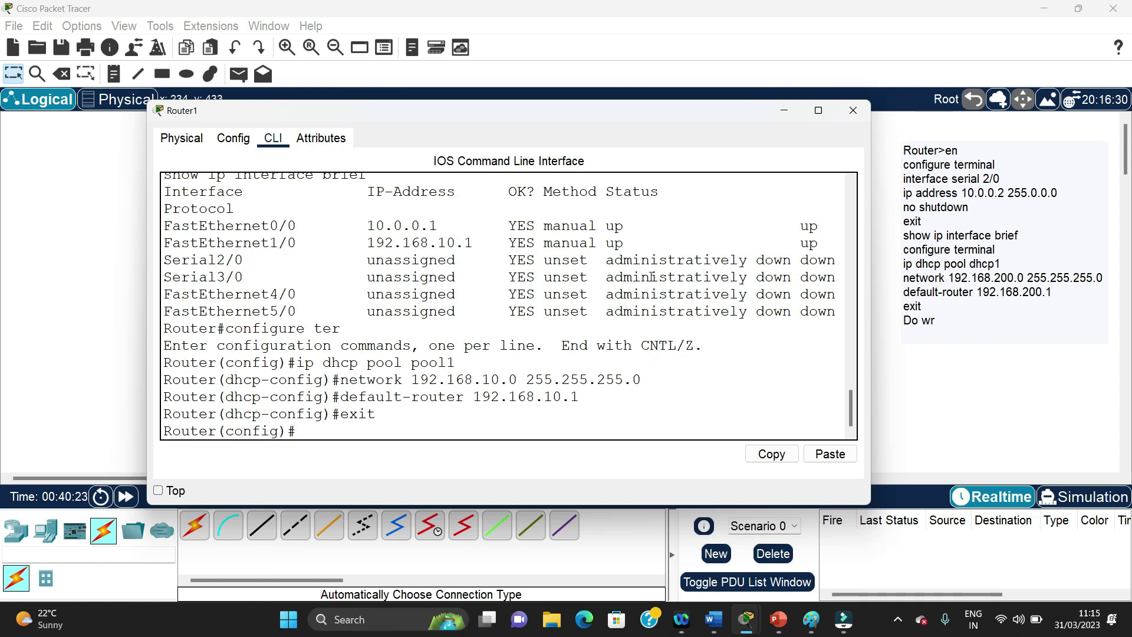
type("exit")
key("Return")
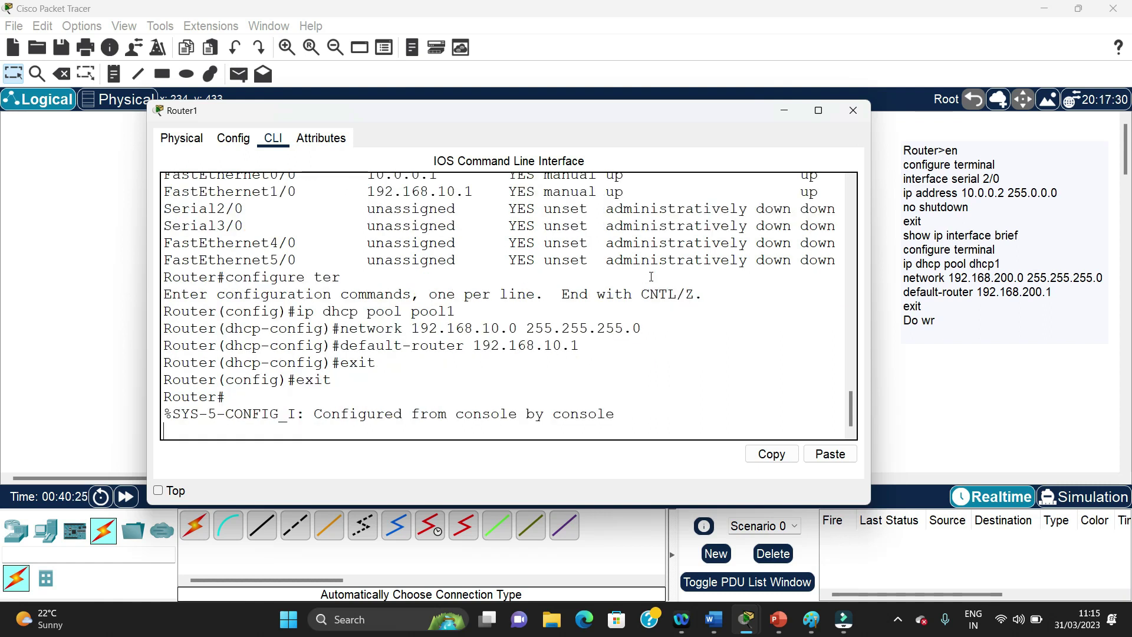
- Try do wr in privileged EXEC mode, and save the router's configuration with wr
type("do wr")
key("Return")
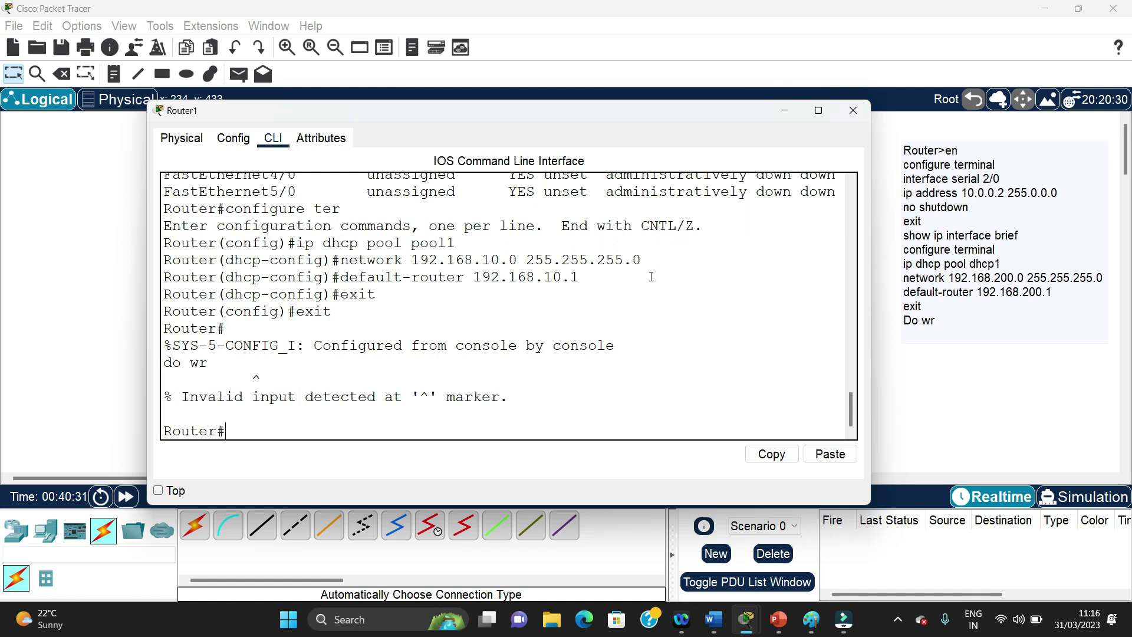
type("wr")
key("Return")
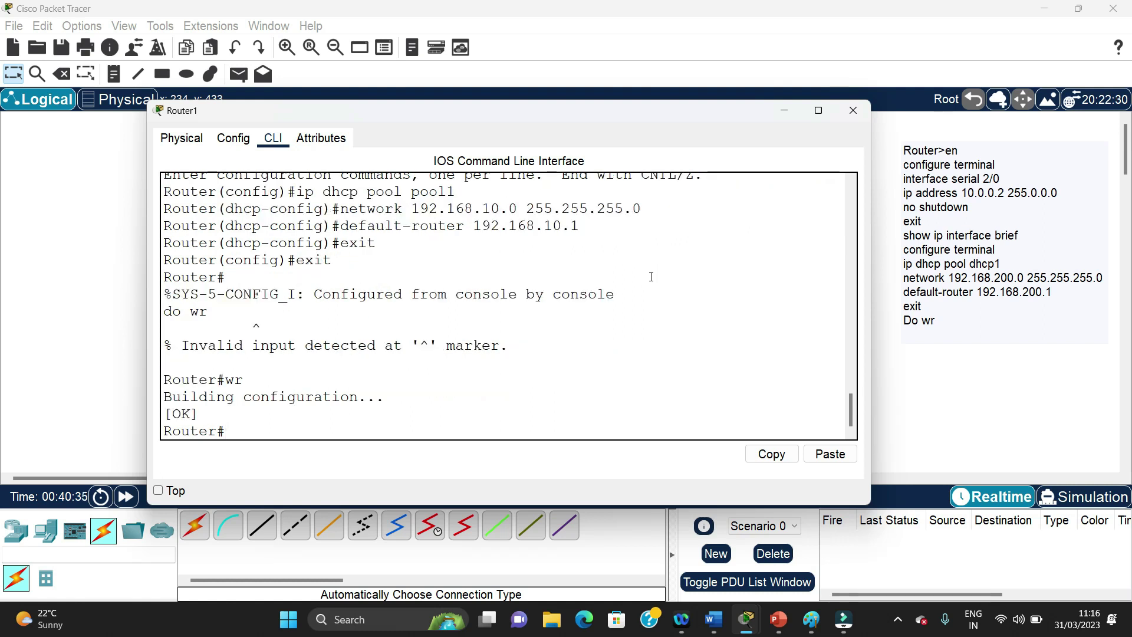
- Renew Laptop0's IPv4 configuration by switching it to Static and back to DHCP, and close the laptop's window
left_click(991, 371)
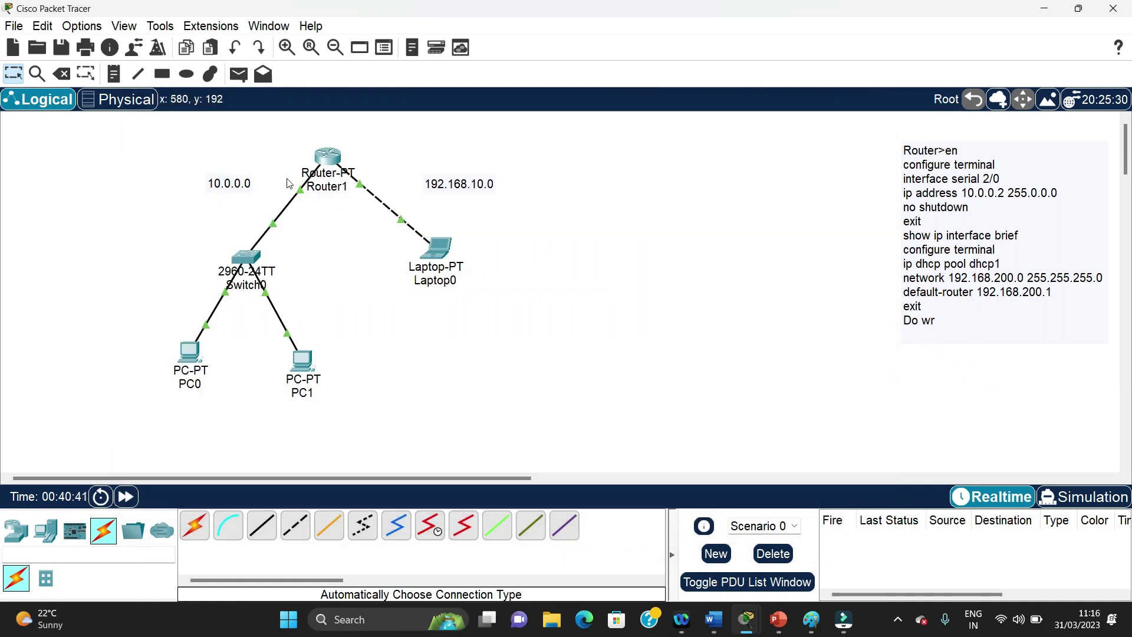
left_click(443, 250)
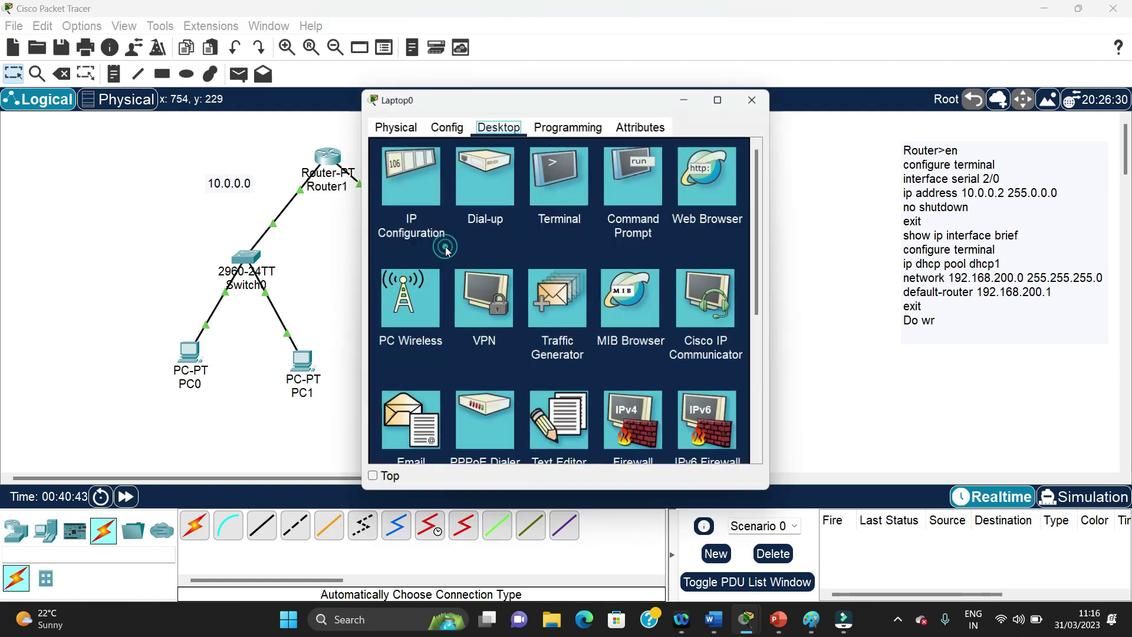
left_click(421, 182)
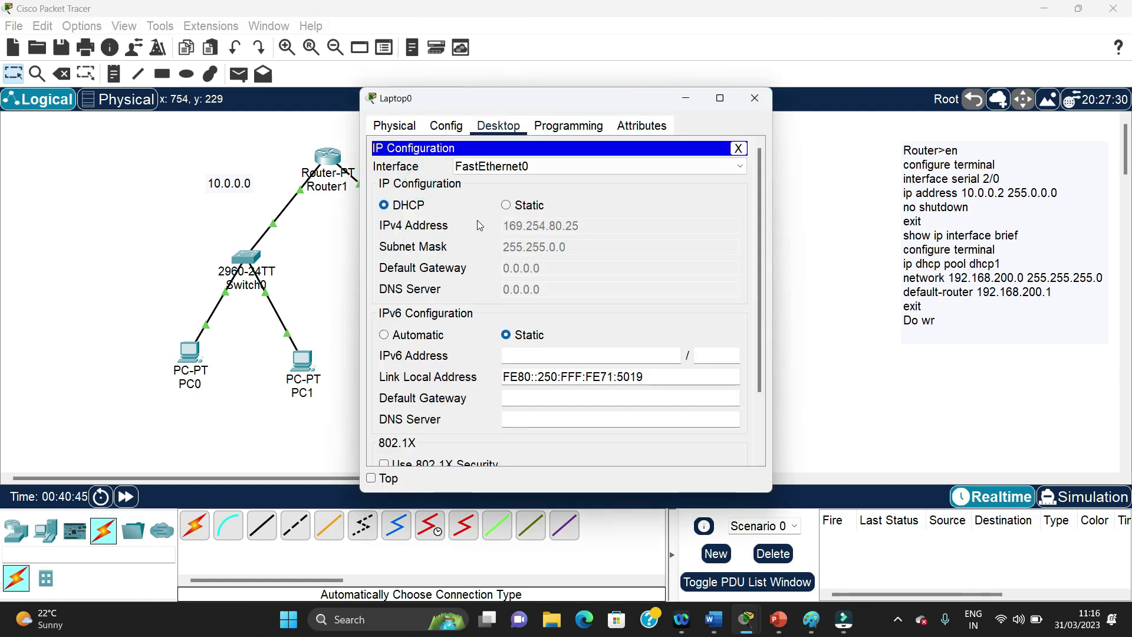
left_click(506, 205)
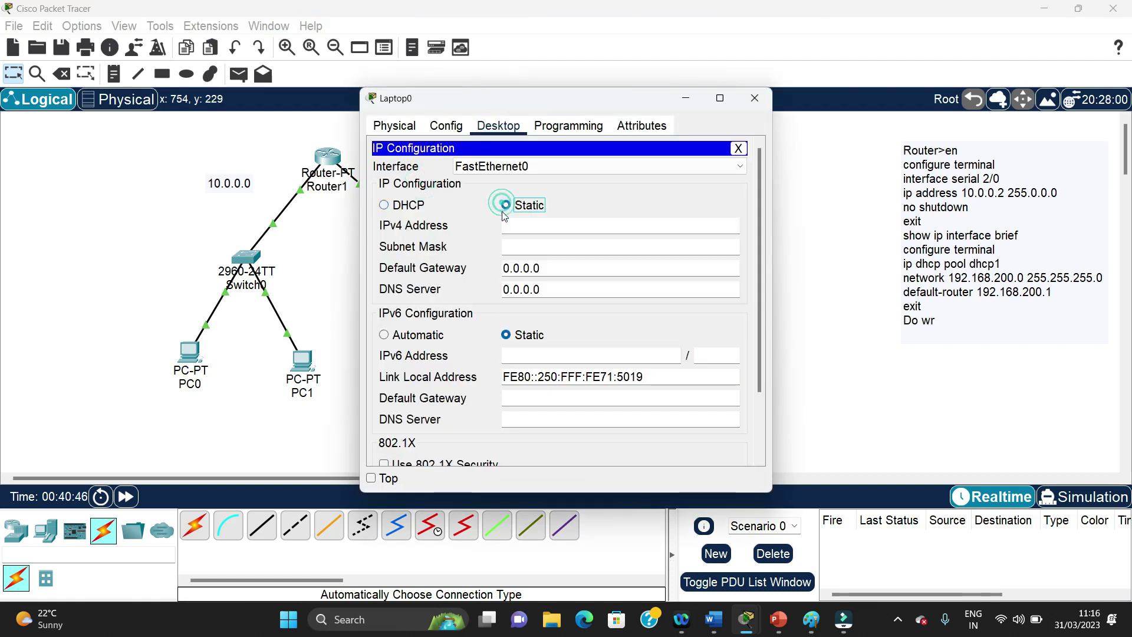
left_click(384, 206)
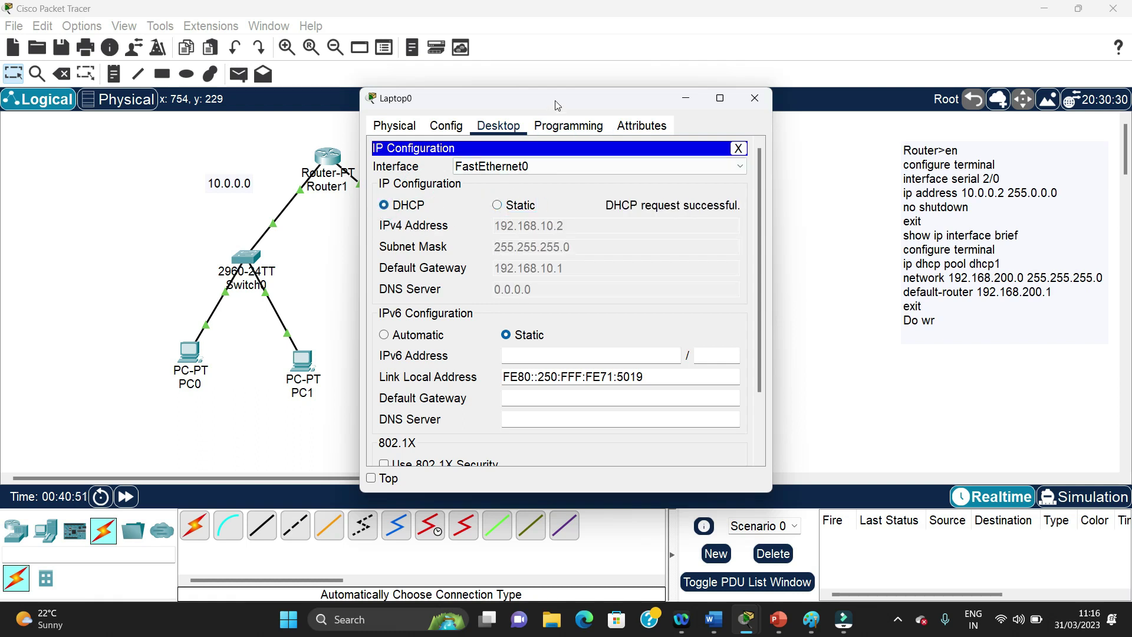
left_click_drag(554, 100, 698, 124)
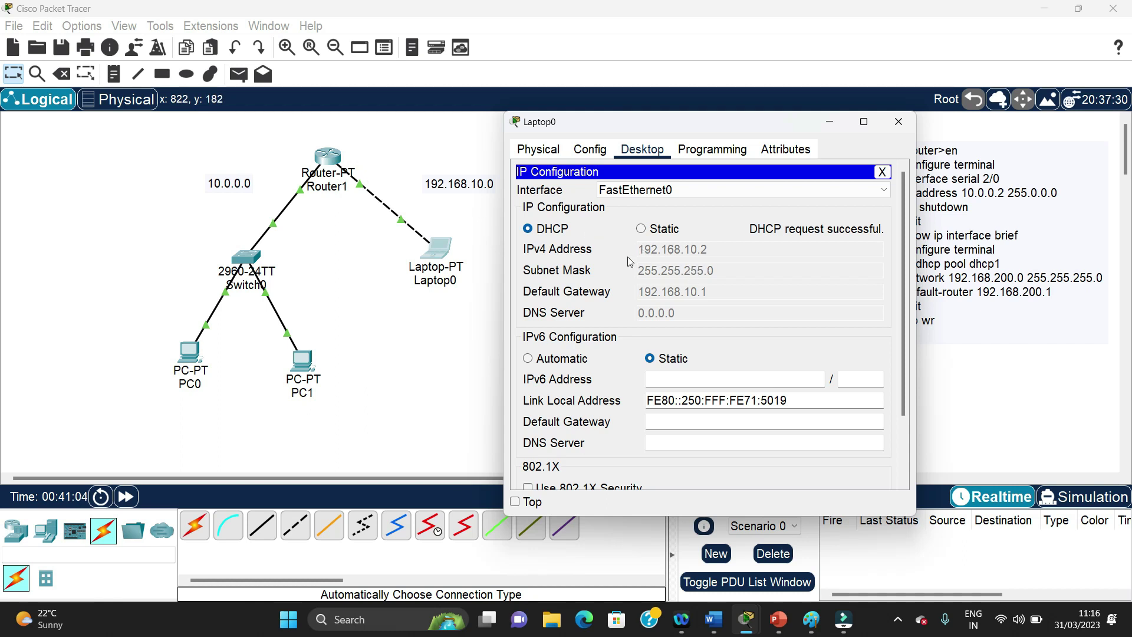
left_click(897, 123)
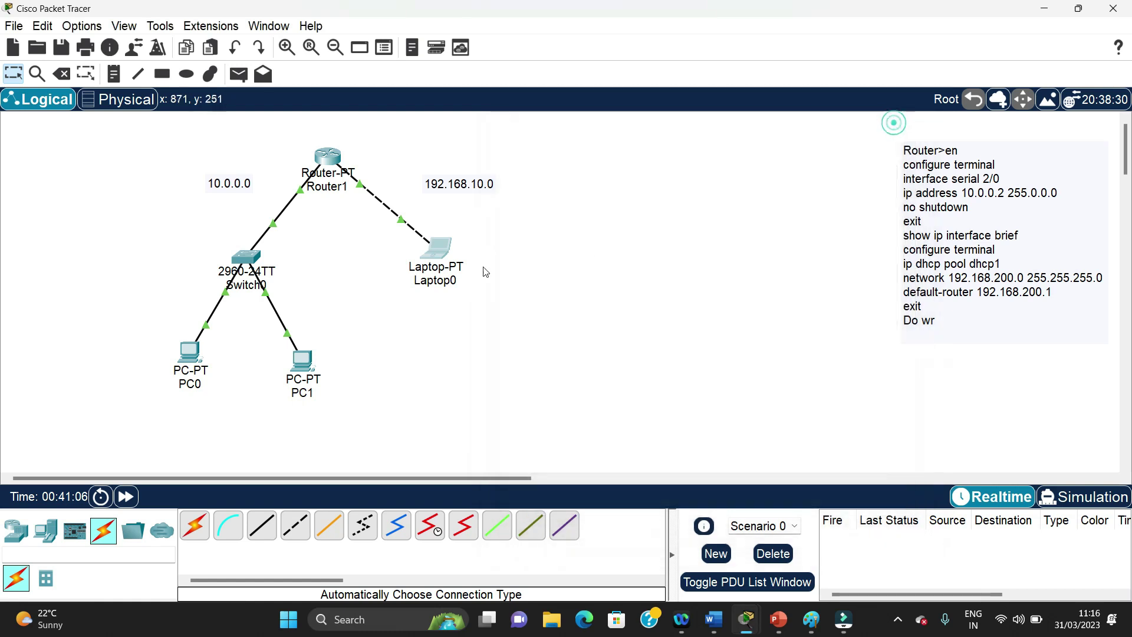
- Run ipconfig in Laptop0's command prompt and check its addresses, widening the window to read the output
left_click(446, 252)
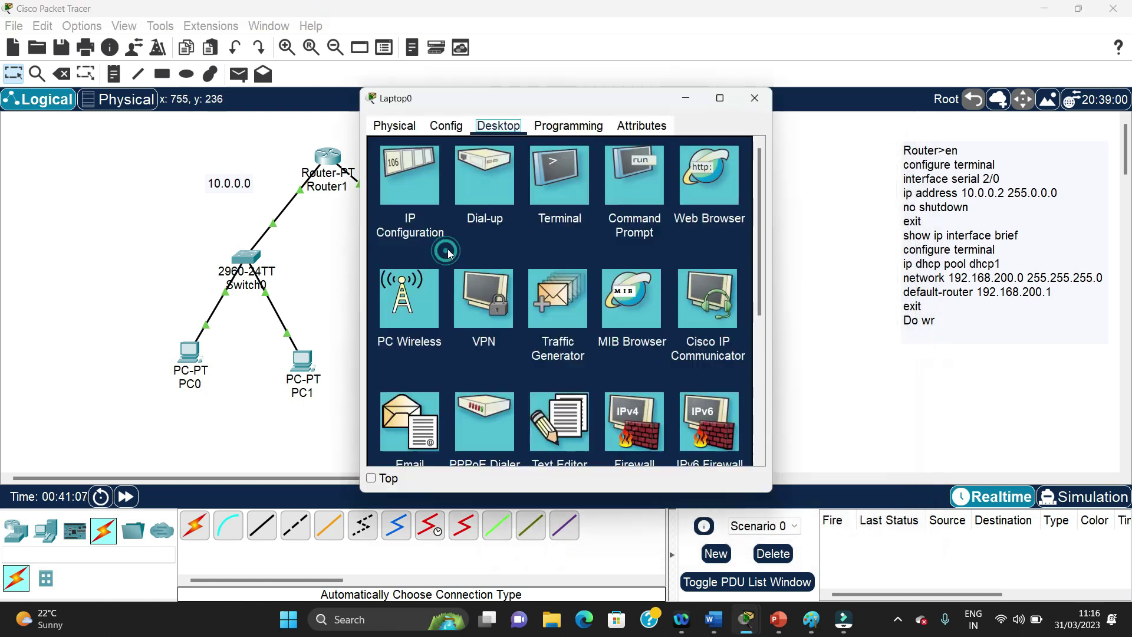
left_click(623, 197)
type("pin")
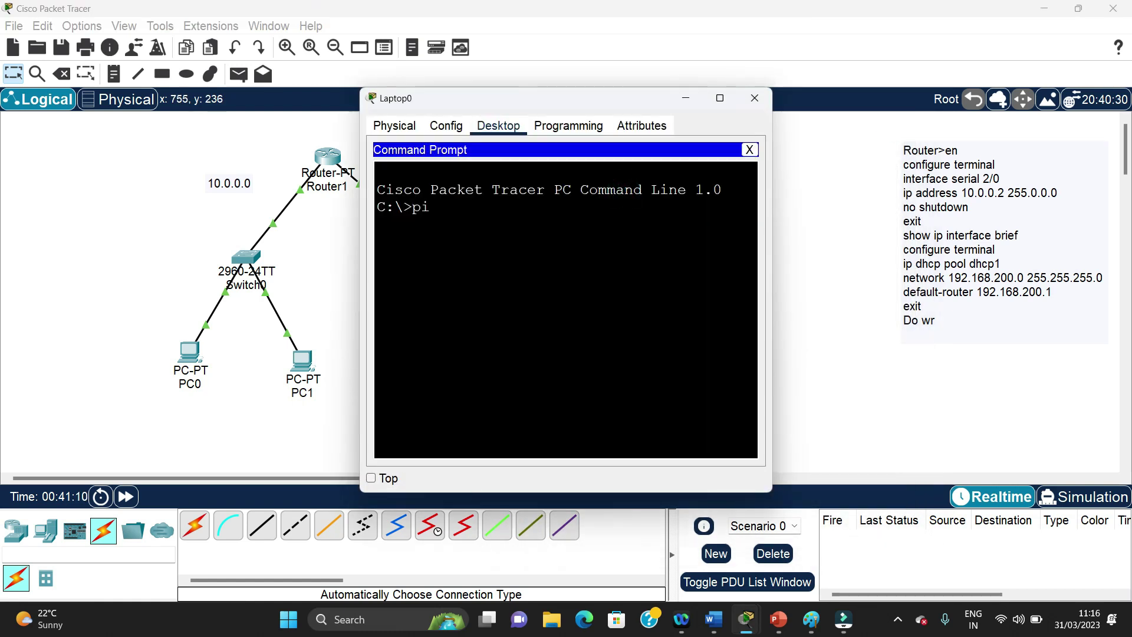
key("BackSpace")
key("BackSpace")
key("BackSpace")
key("BackSpace")
type("ipconfi")
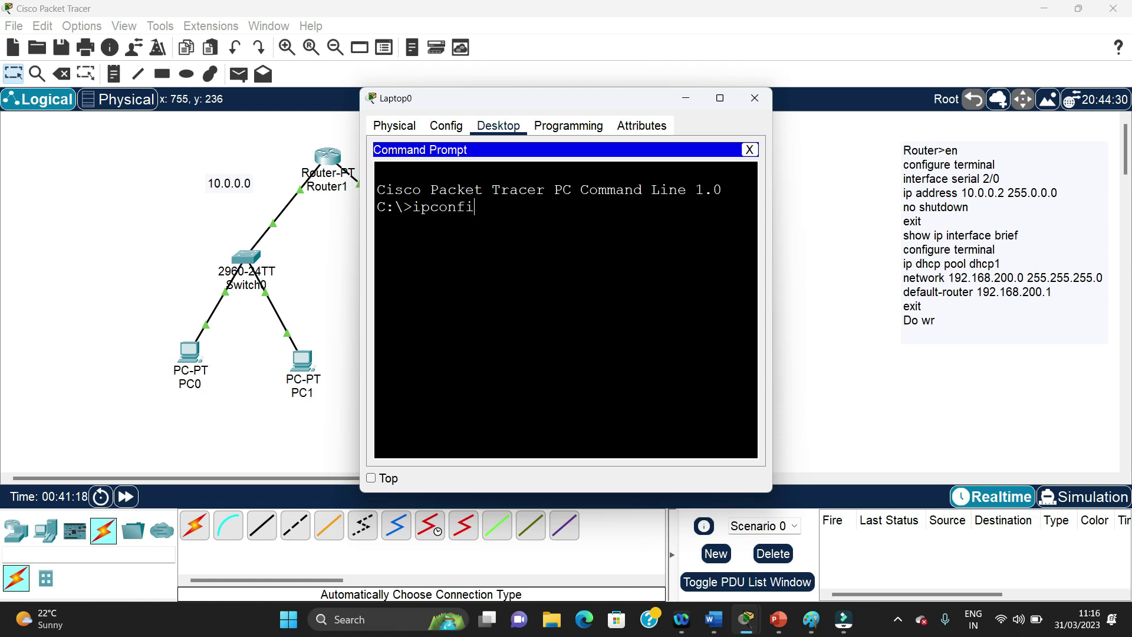
type("g")
key("Return")
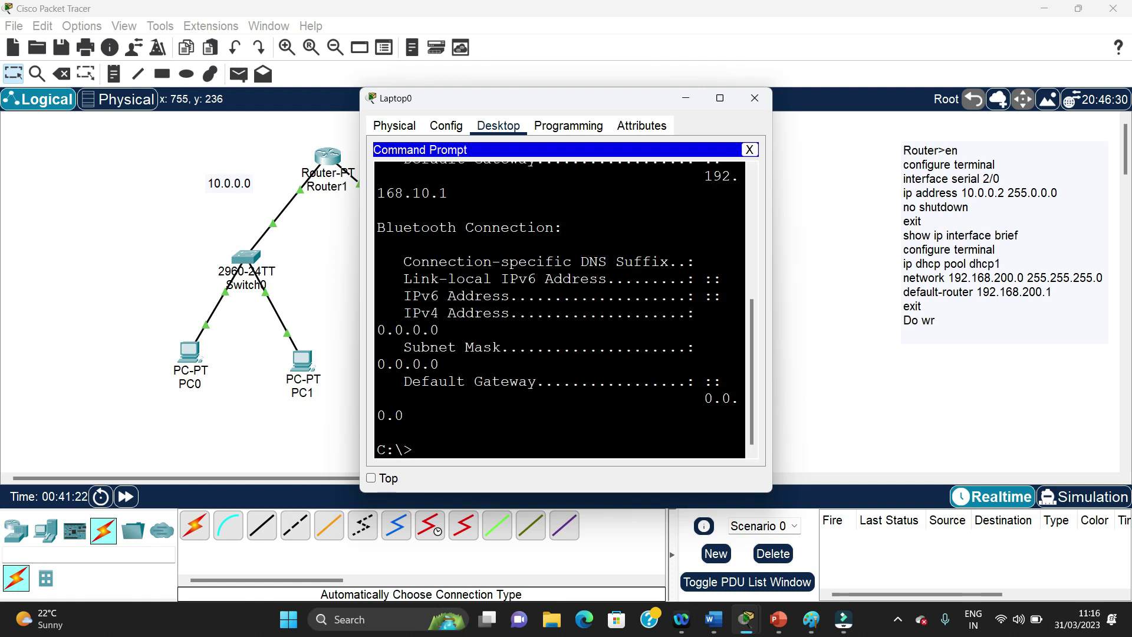
left_click_drag(772, 289, 1031, 278)
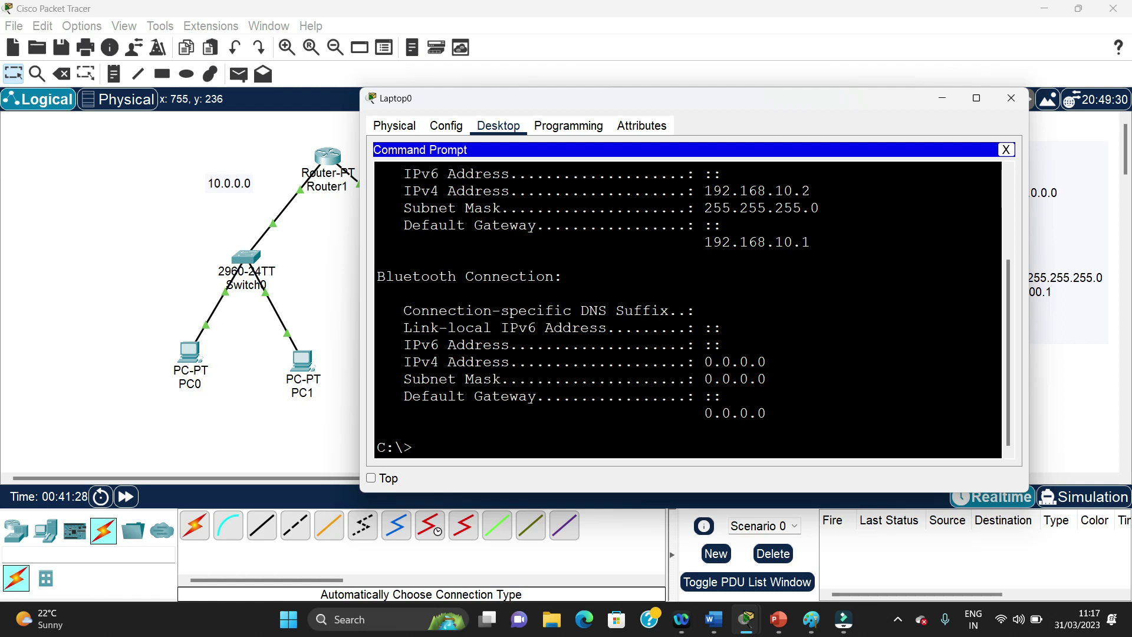
left_click(1012, 98)
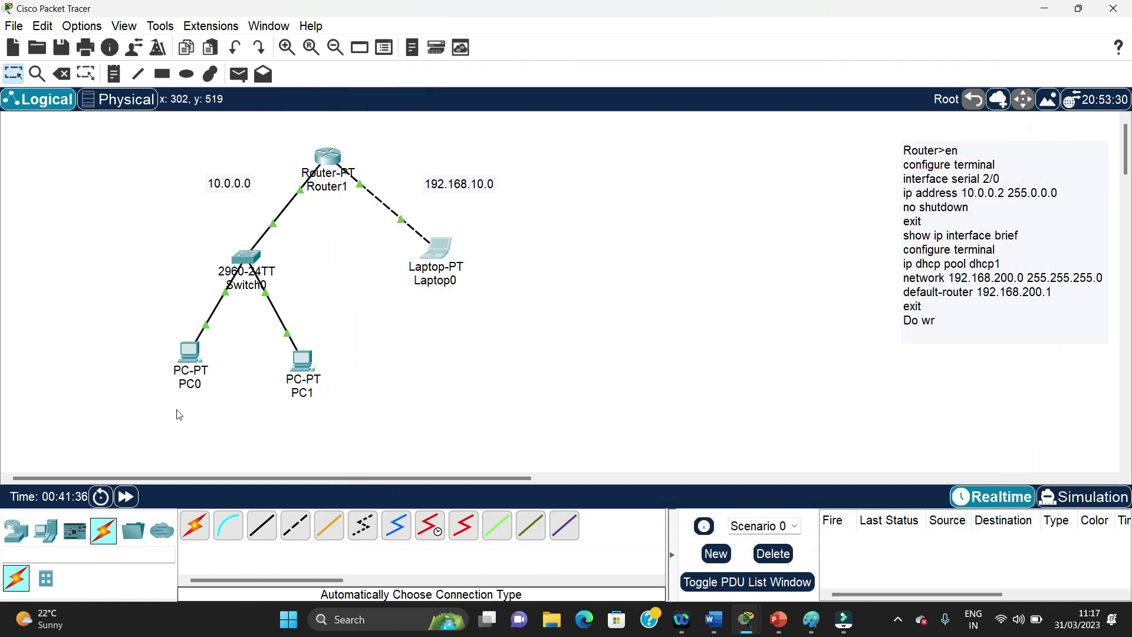
- Check the DHCP-assigned IP configuration of PC0, and compare it with Laptop0's IP configuration
left_click(201, 360)
left_click(386, 190)
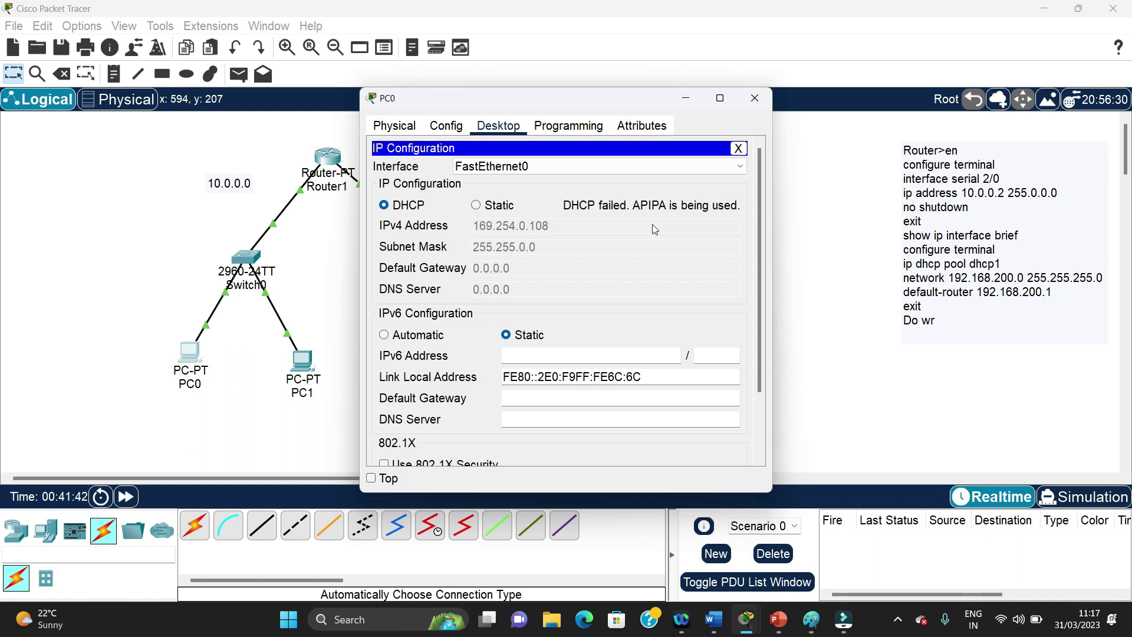
left_click(755, 98)
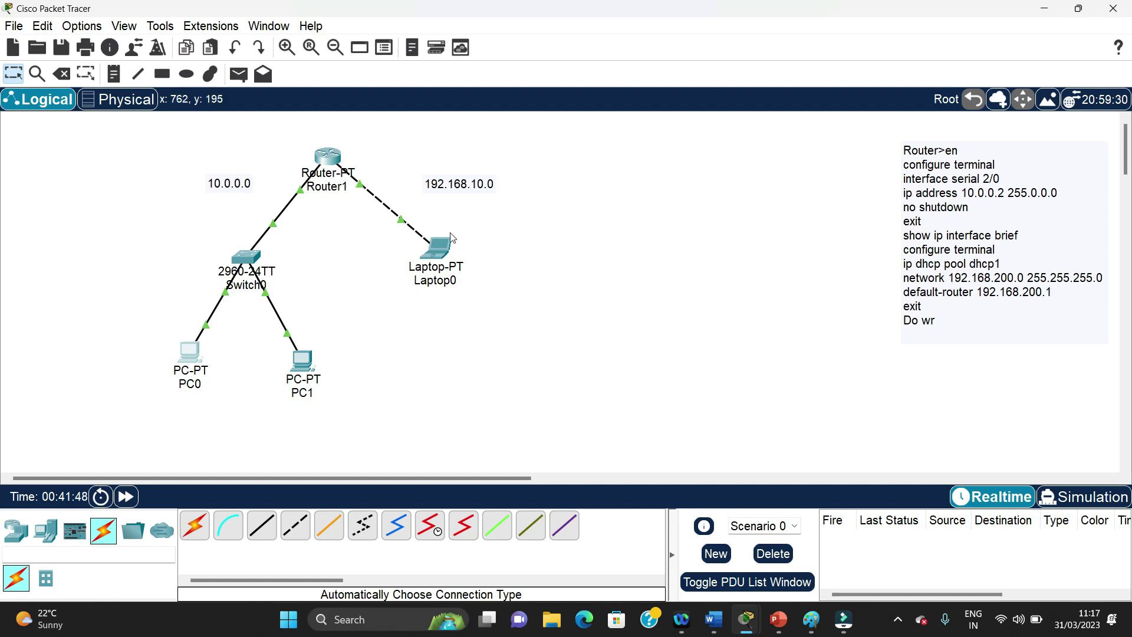
left_click(442, 250)
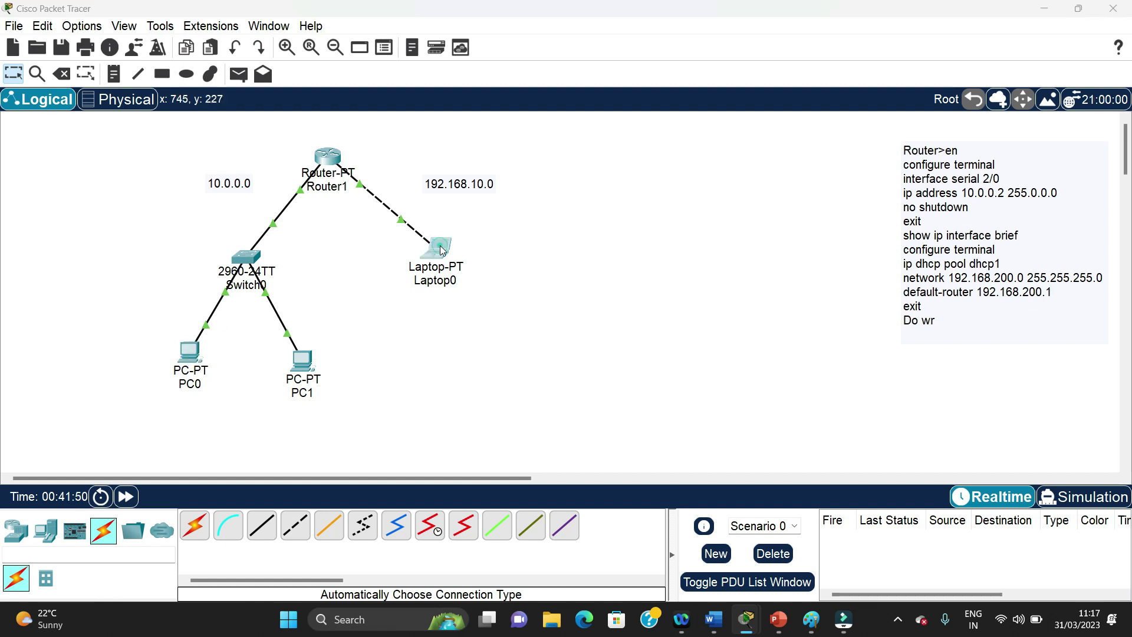
left_click(416, 197)
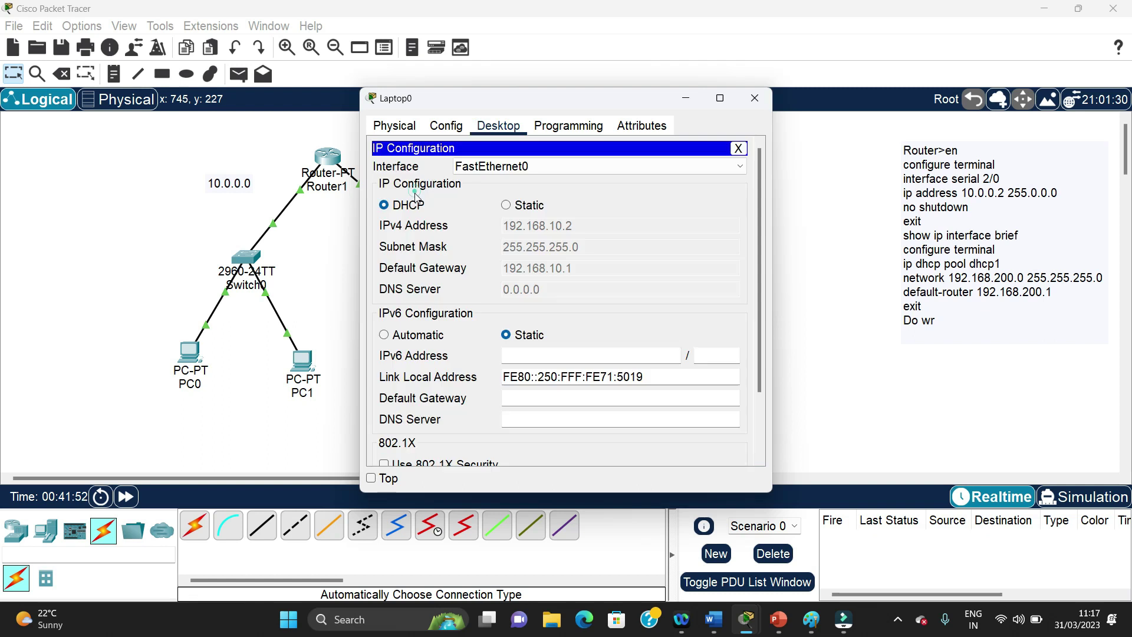
left_click(757, 101)
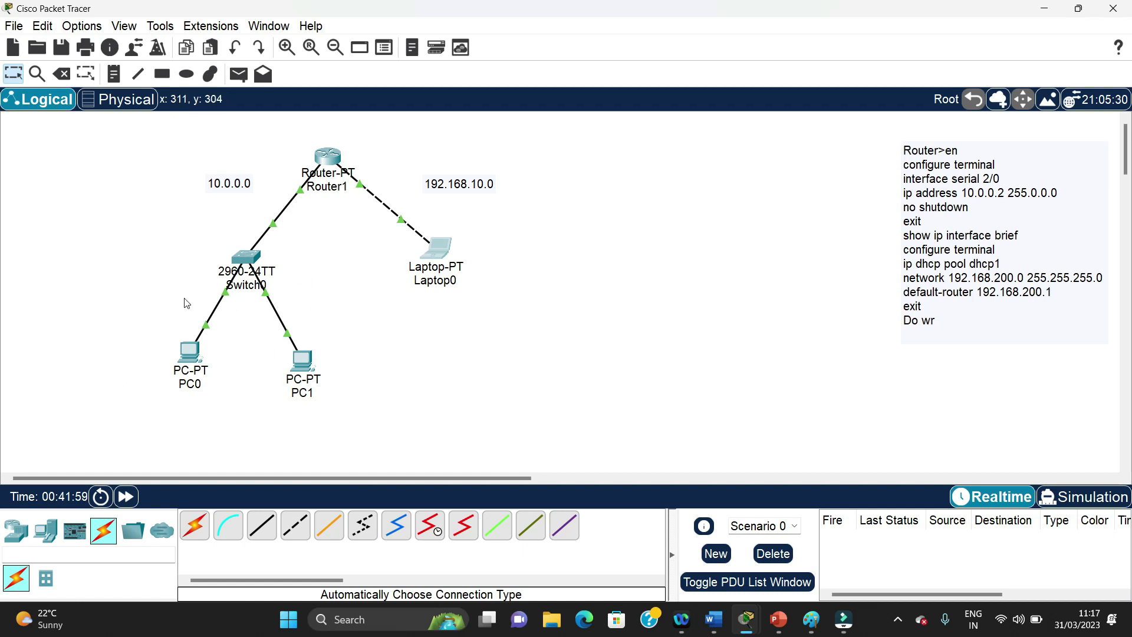
- Test connectivity from PC0 to the laptop by pinging 192.168.10.2 in PC0's command prompt
mouse_move(247, 279)
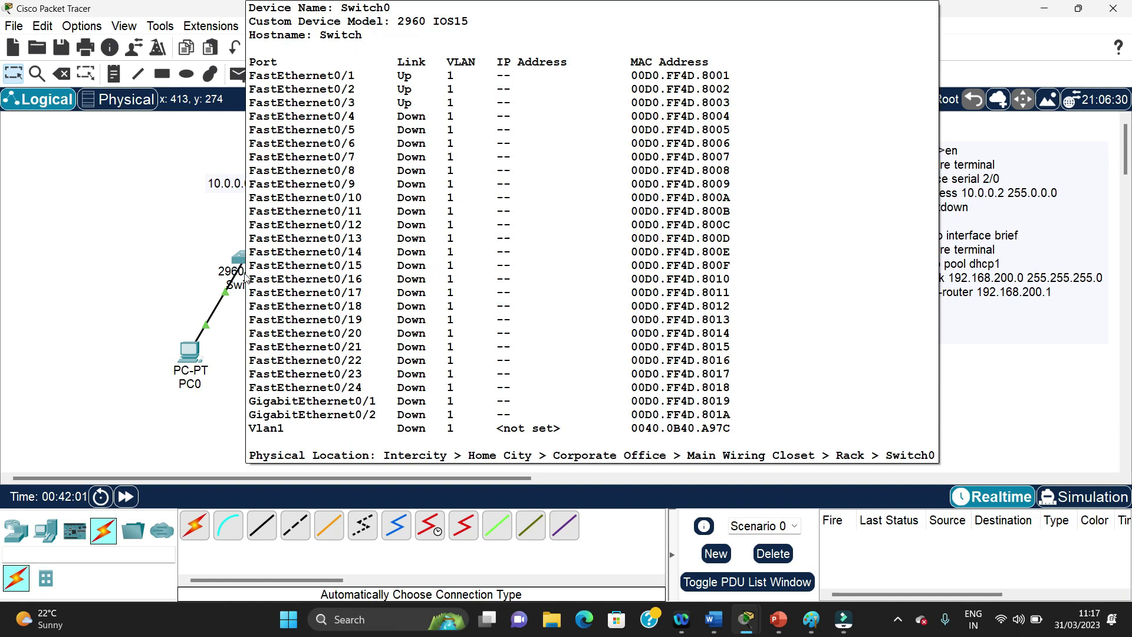
left_click(189, 352)
left_click(629, 195)
type("pig")
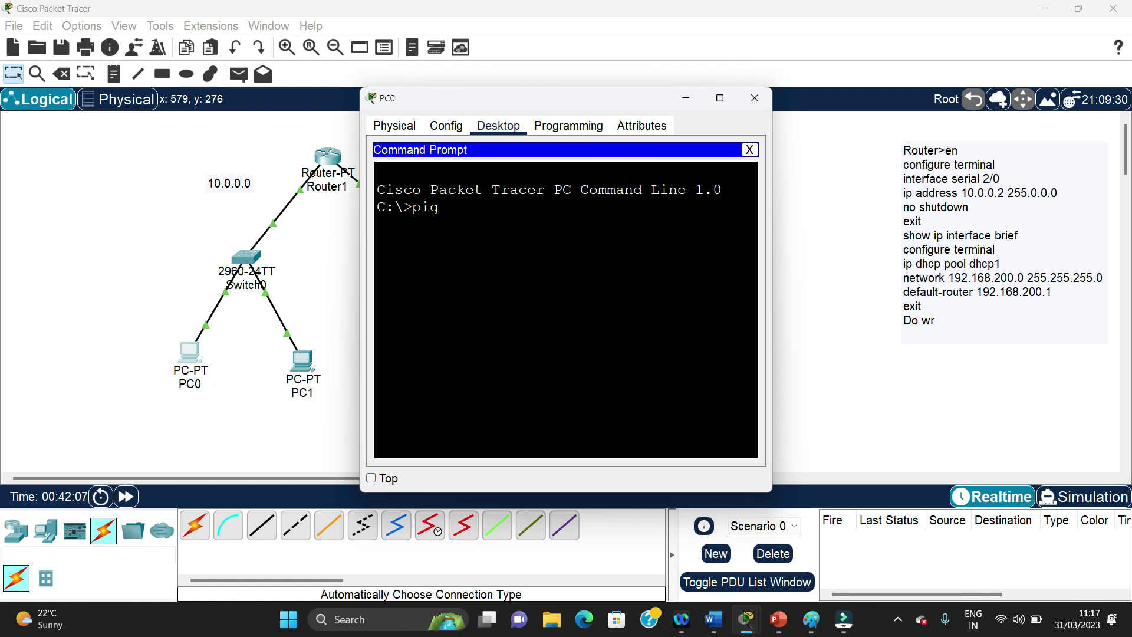
key("BackSpace")
type("ng")
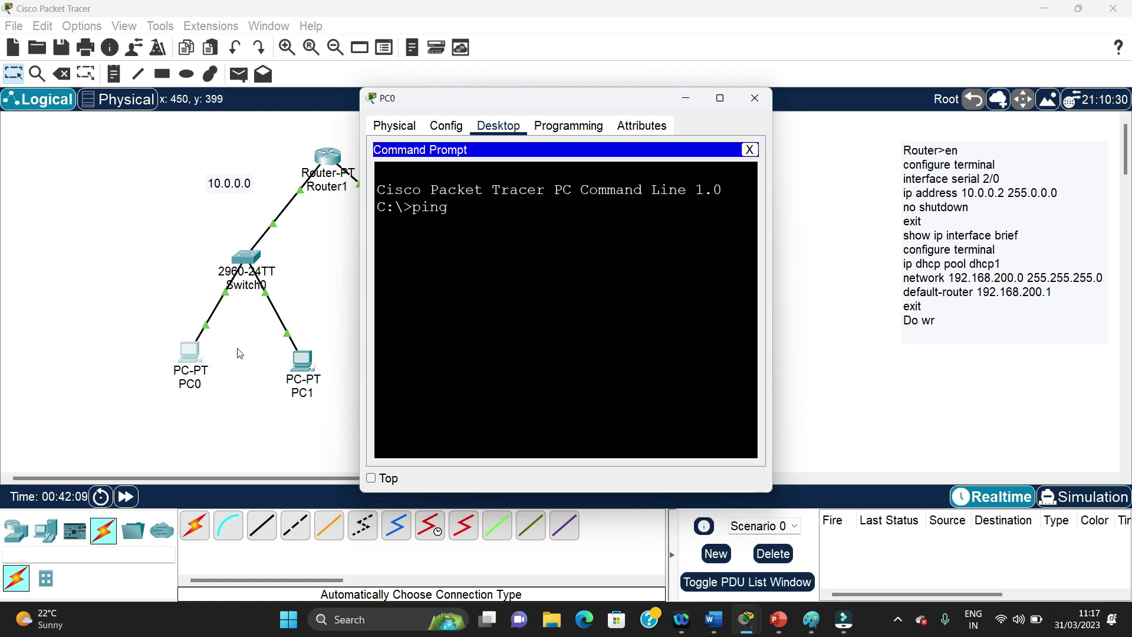
left_click_drag(553, 107, 864, 194)
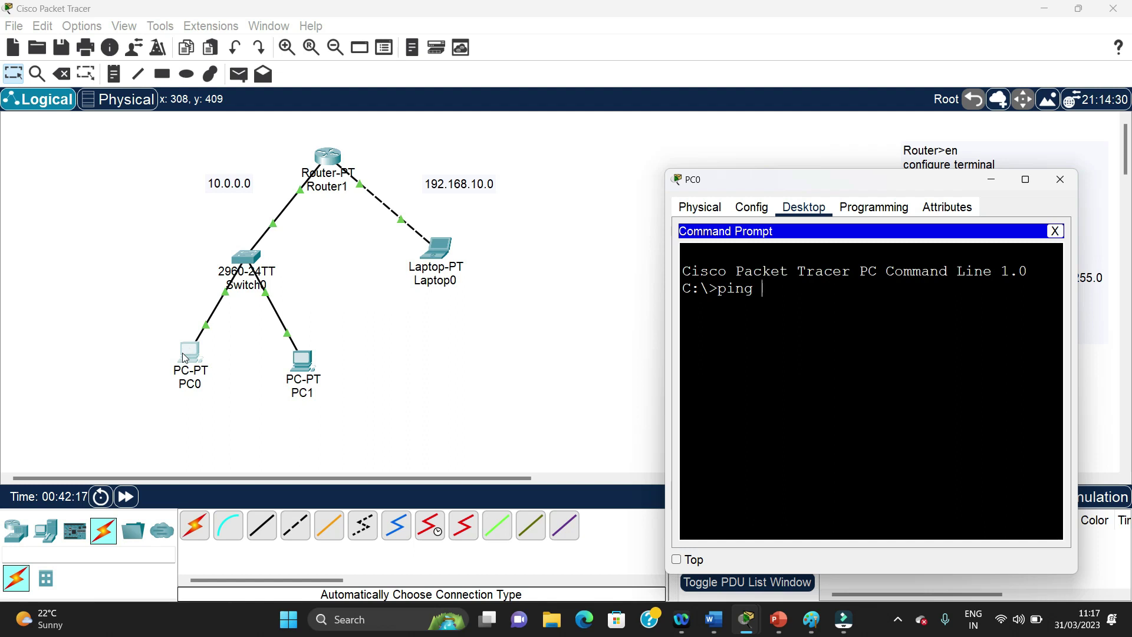
type("192.168.10.2")
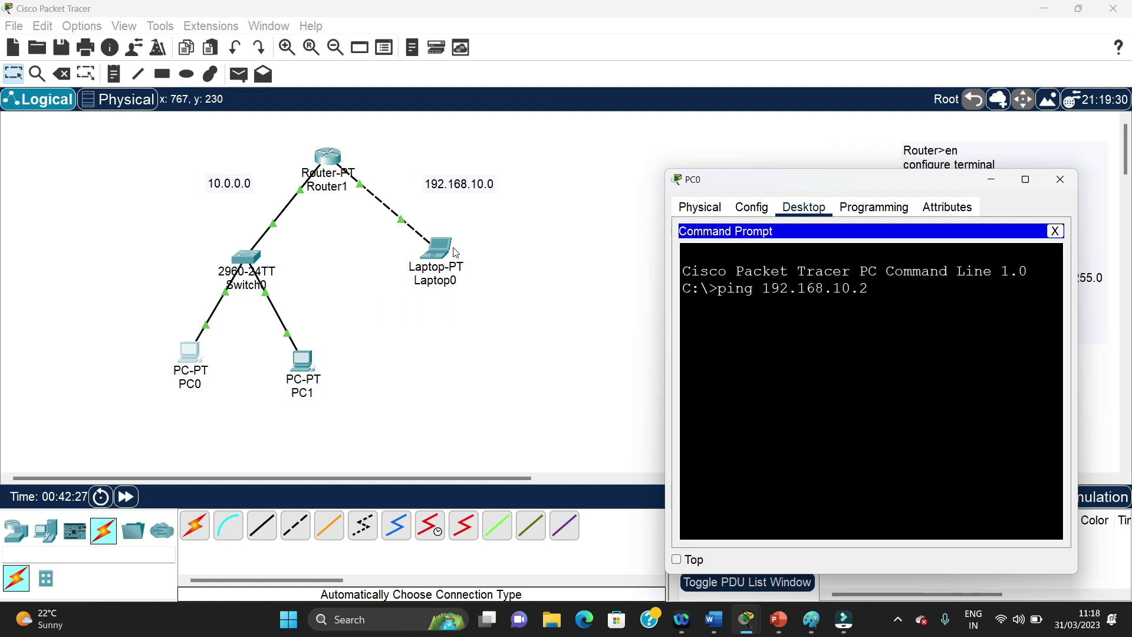
key("Return")
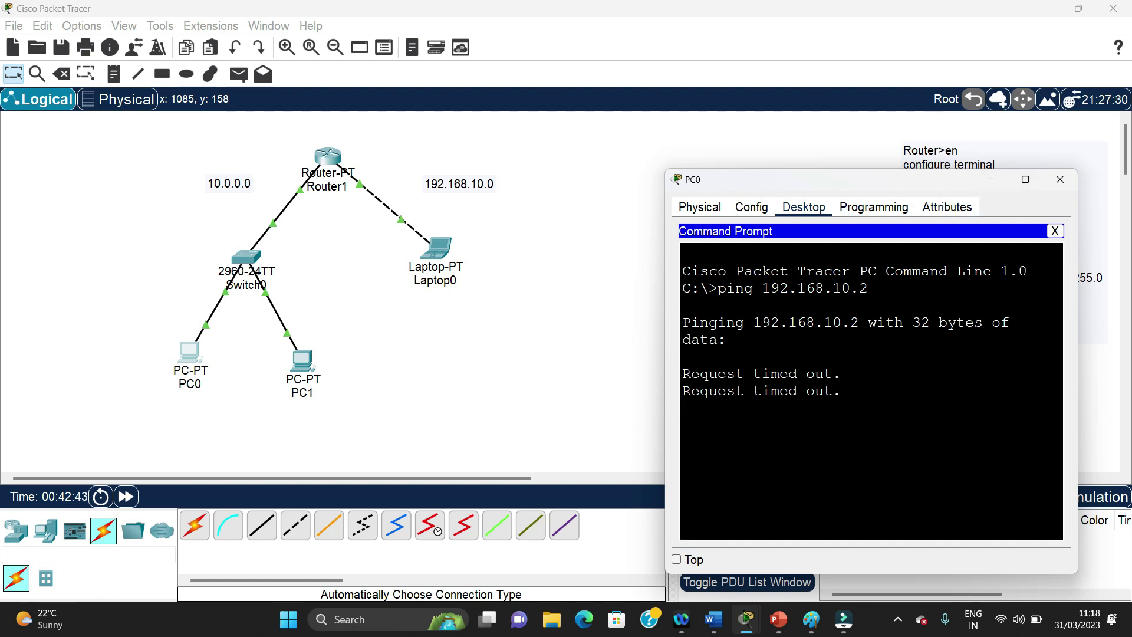
left_click(1059, 179)
- Enter global configuration mode in Router1's CLI and create a DHCP pool named pool2
mouse_move(748, 618)
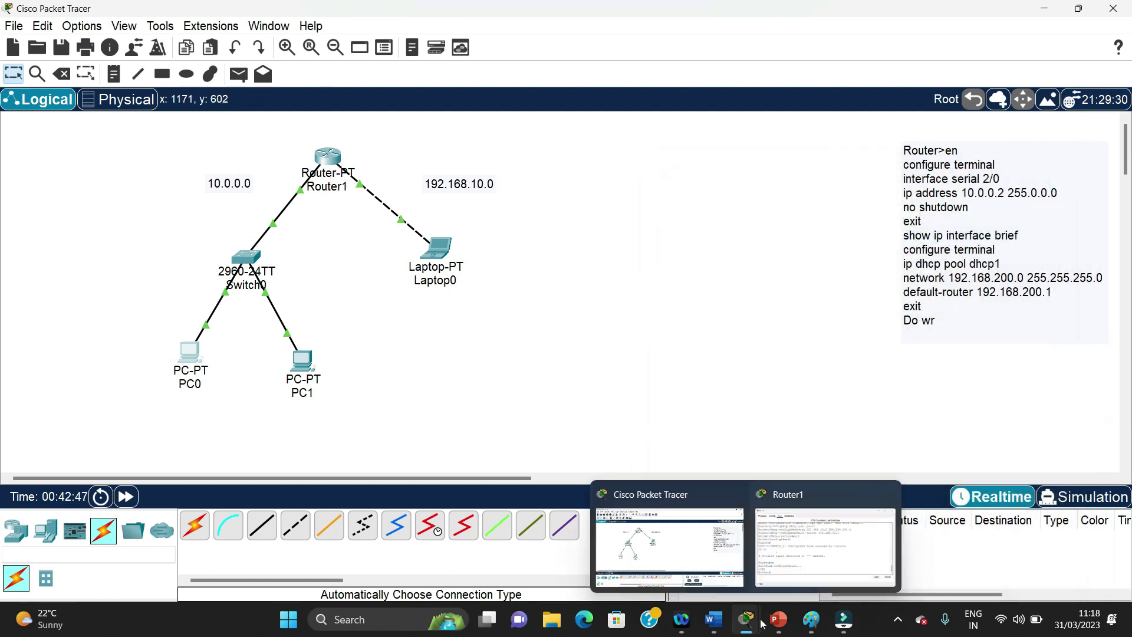
left_click(766, 578)
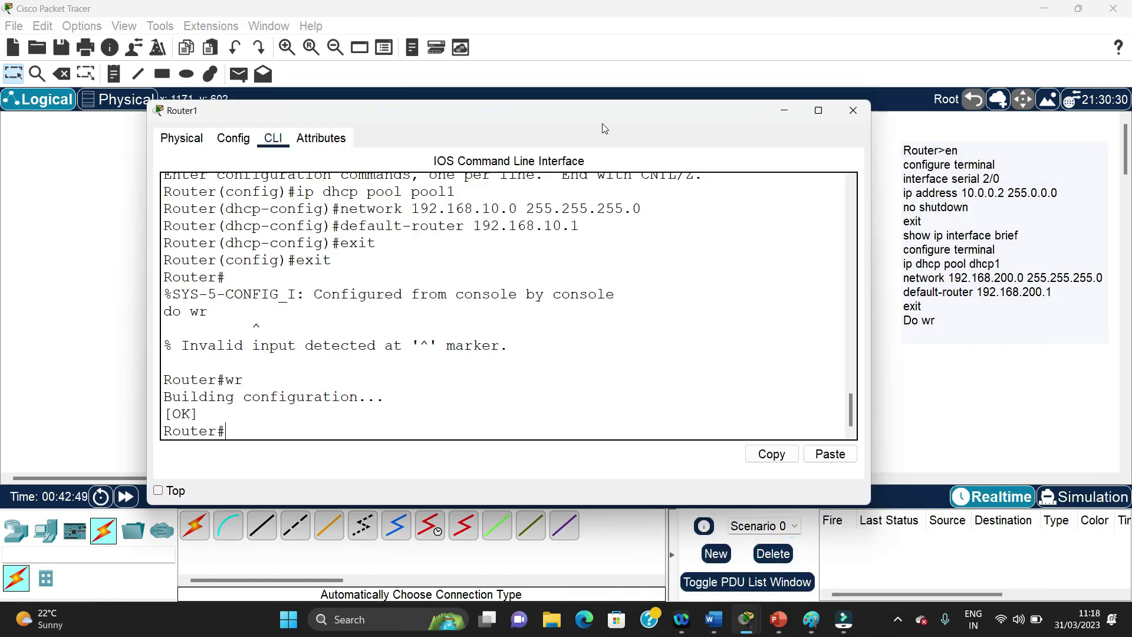
type("en")
key("Return")
type("configure ter")
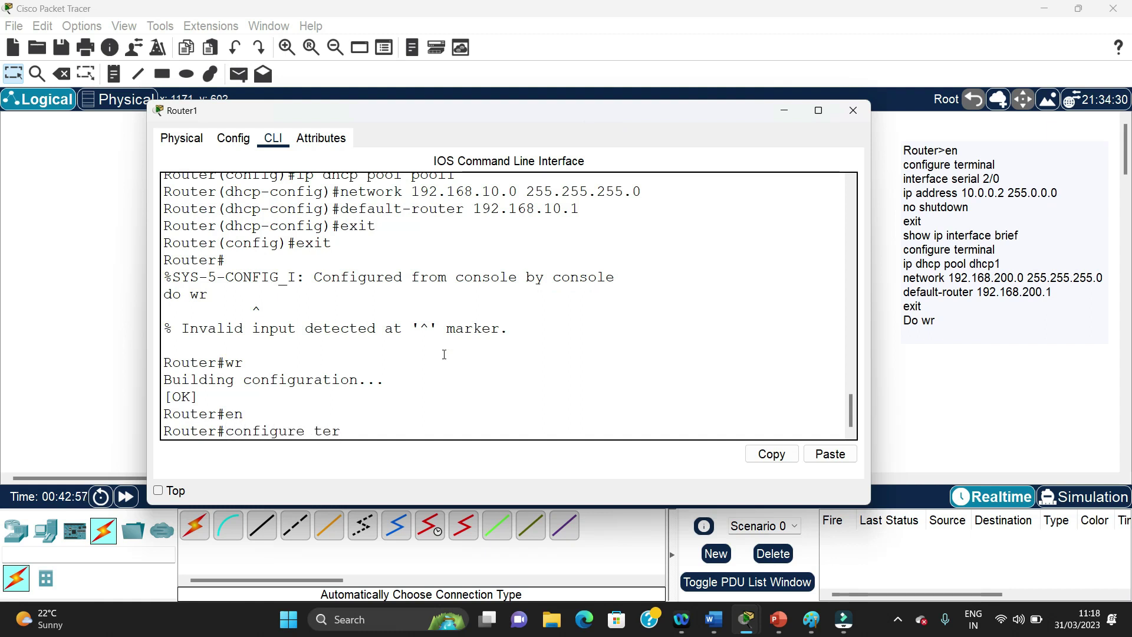
key("Return")
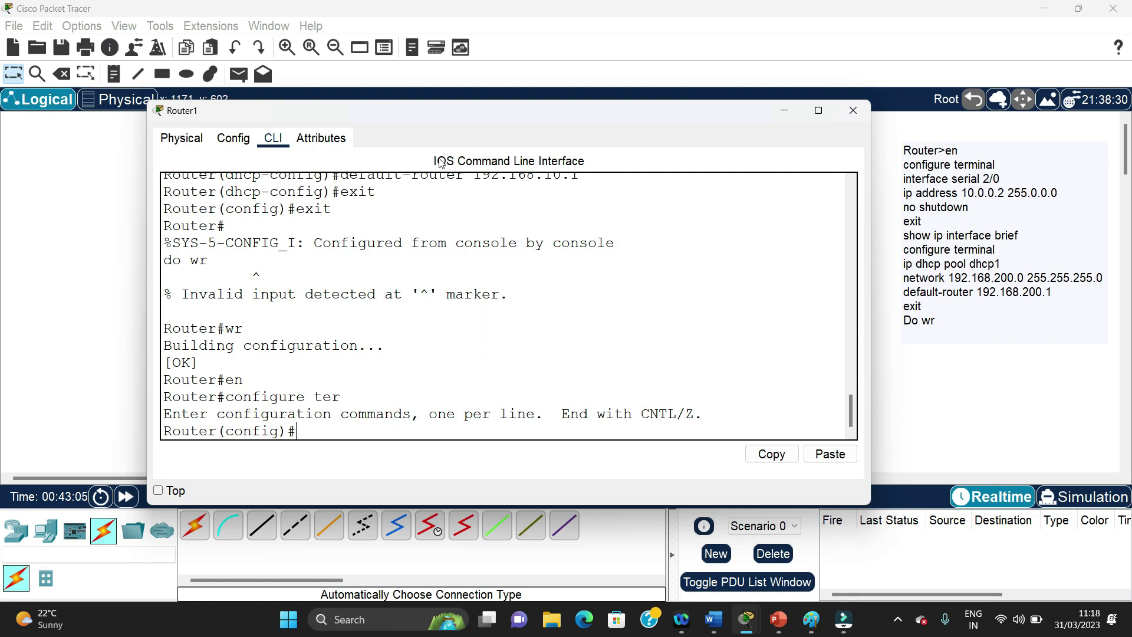
type("ip d")
type("hcp p")
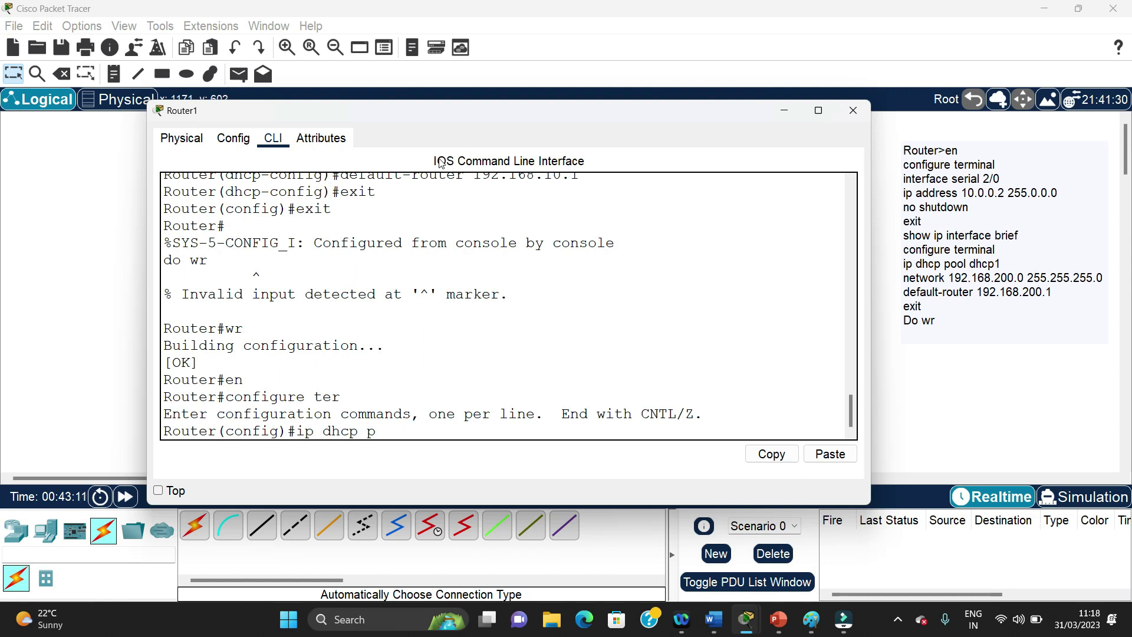
type("ool pool2")
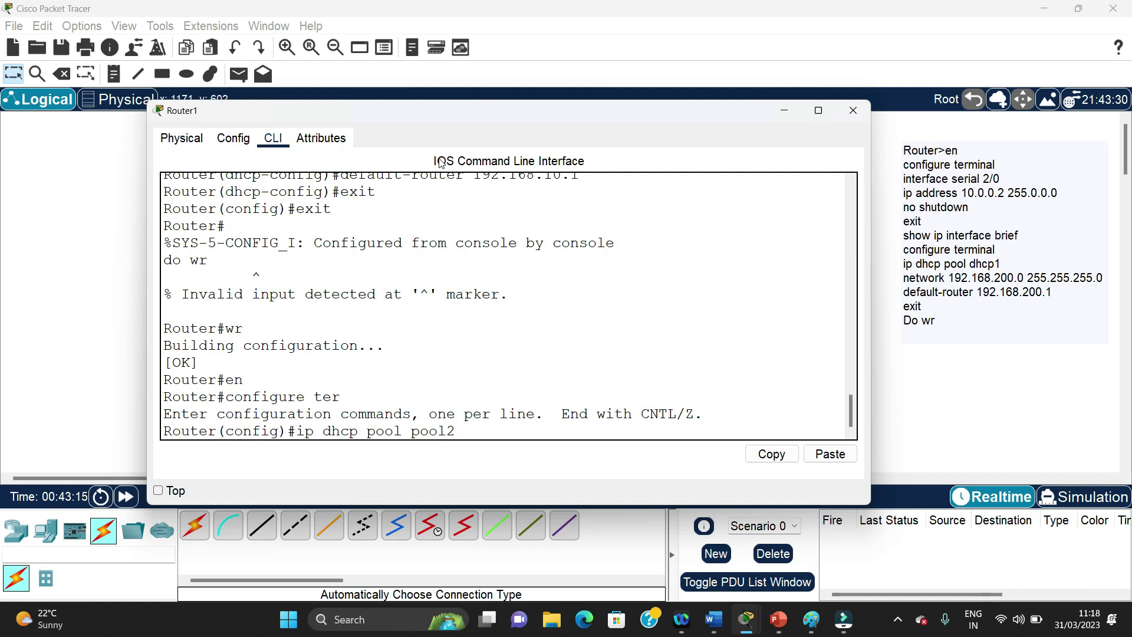
key("Return")
- Set pool2's network to 10.0.0.0 with mask 255.0.0.0
type("network")
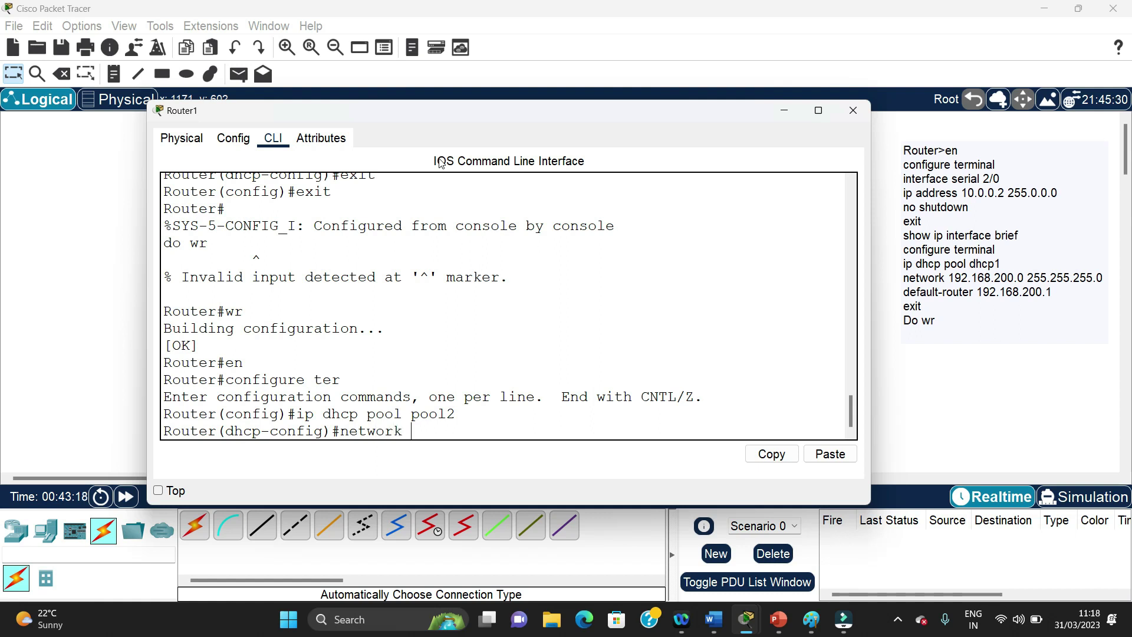
type(" 10.0.0.0")
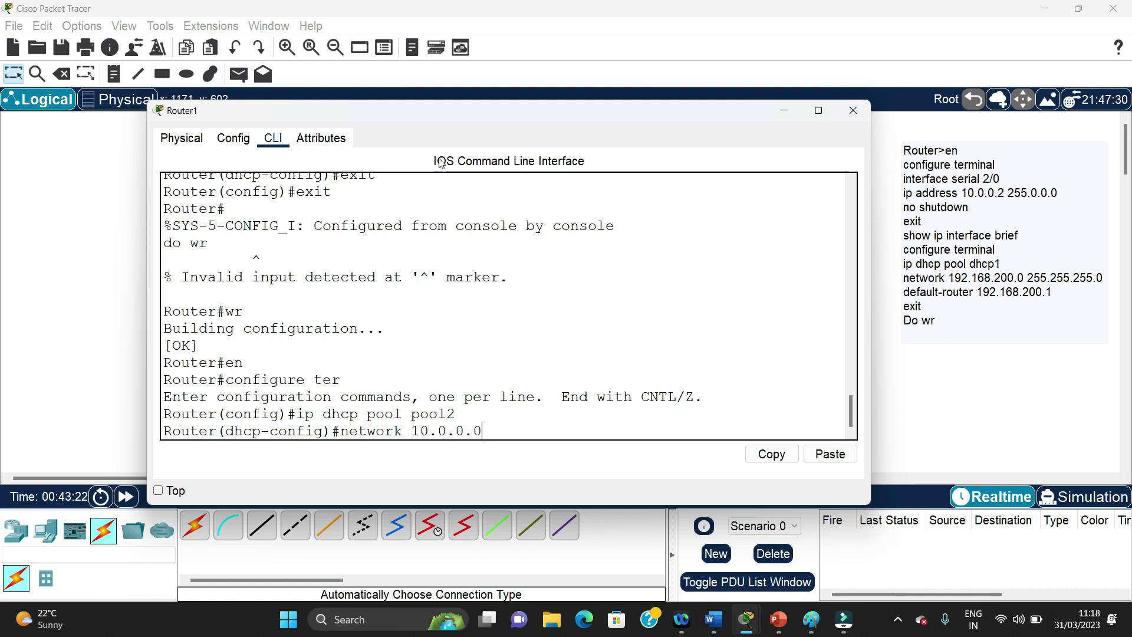
type(" 255.0.0.0")
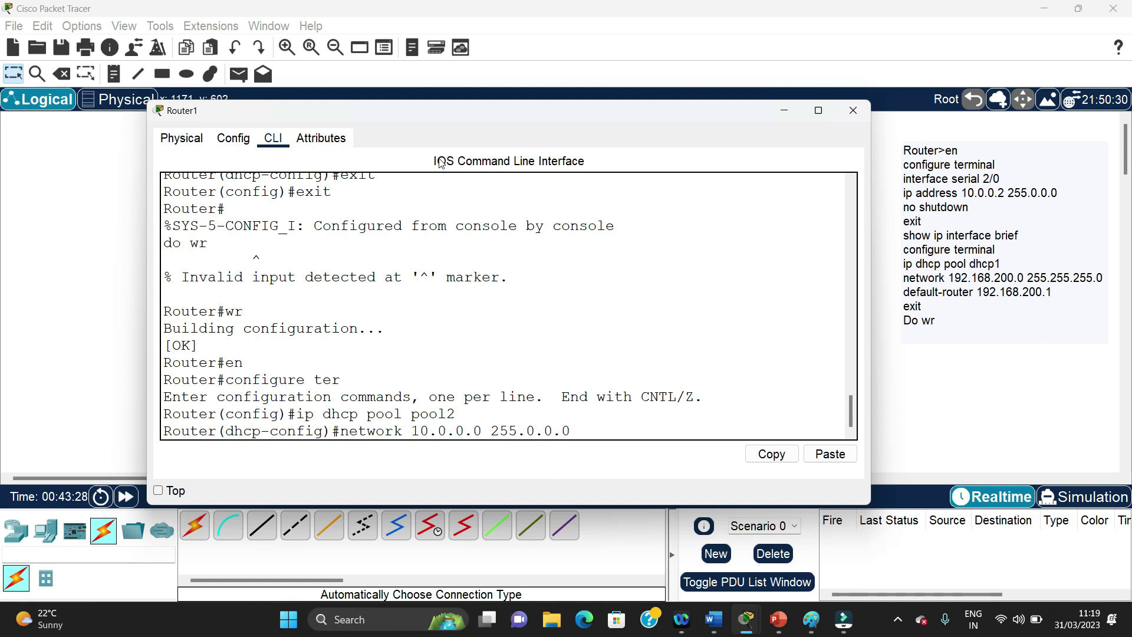
key("Return")
- Set pool2's default router to 10.0.0.1 in Router1's CLI
type("defa")
type("u;t")
key("BackSpace")
key("BackSpace")
type("lt-router")
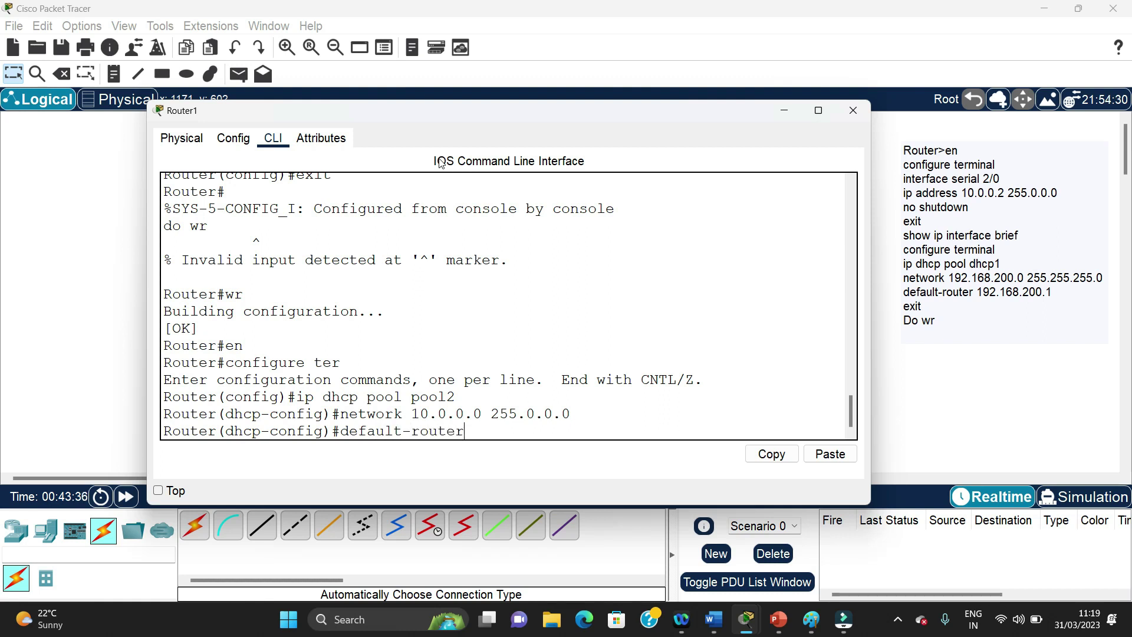
type(" 10.0.0.1")
left_click_drag(448, 112, 928, 256)
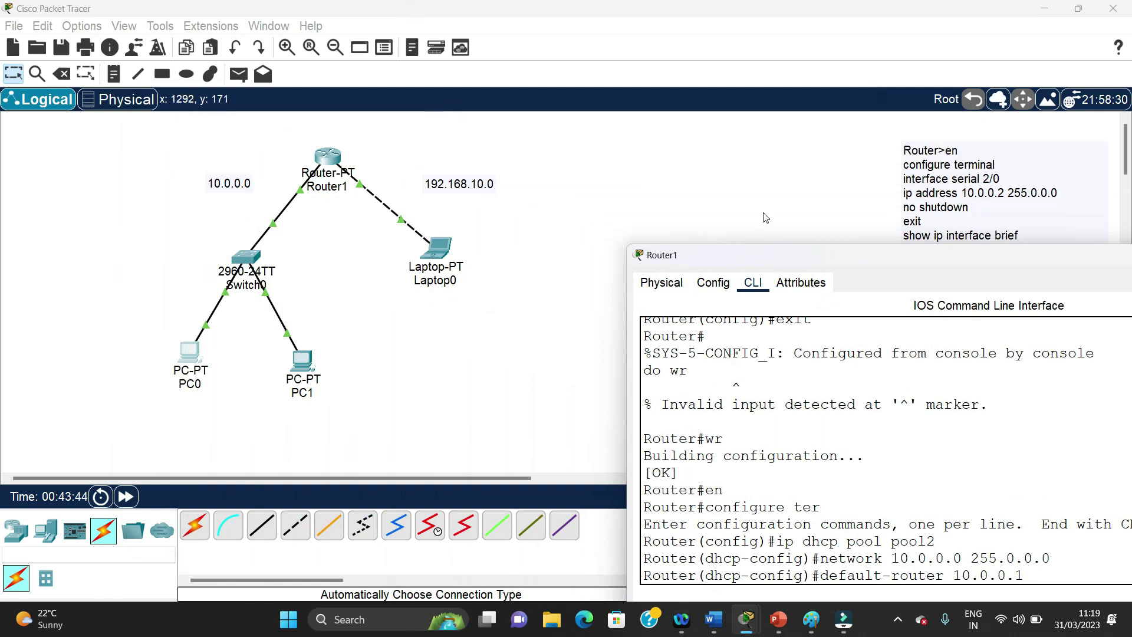
left_click_drag(840, 258, 313, 115)
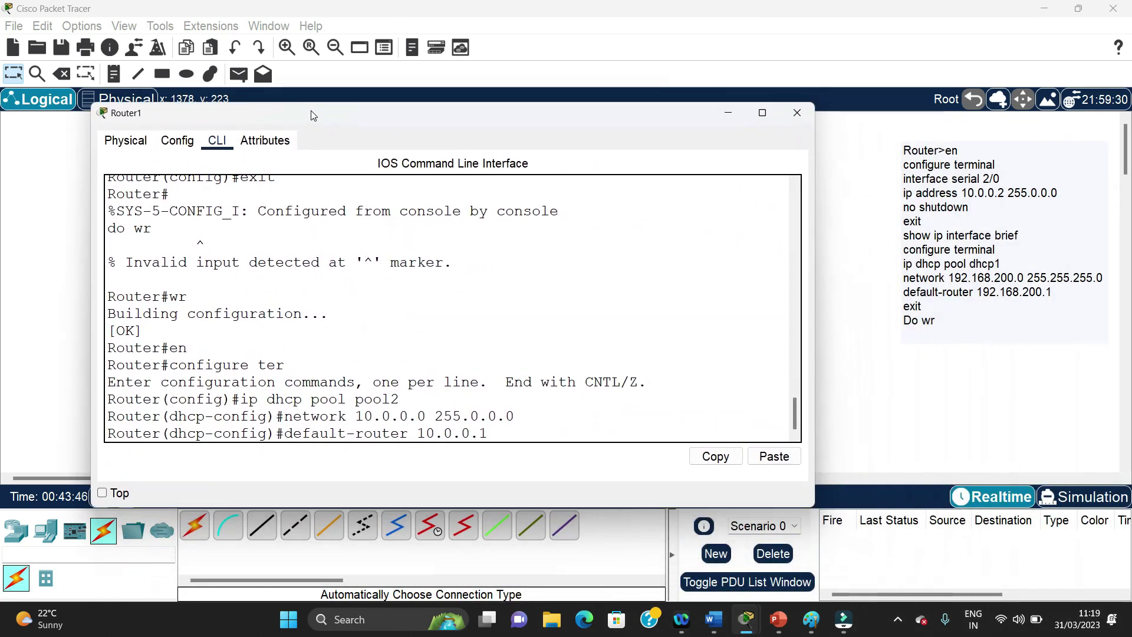
key("Return")
- Leave DHCP and global configuration modes on Router1 and save the running configuration with wr
type("exit")
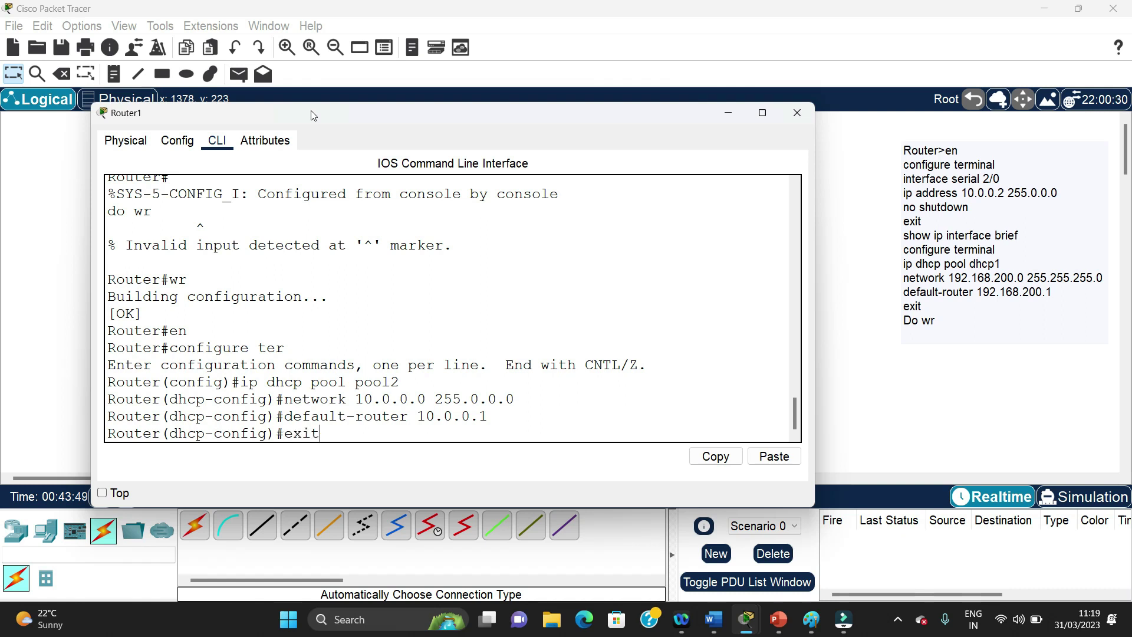
key("Return")
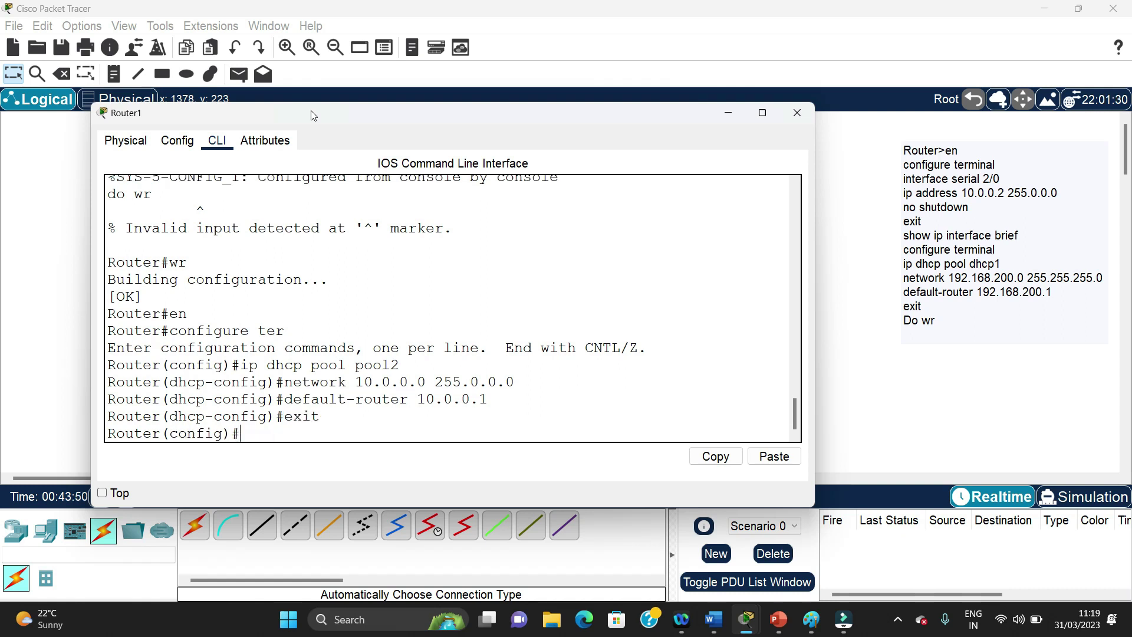
type("wr")
key("Return")
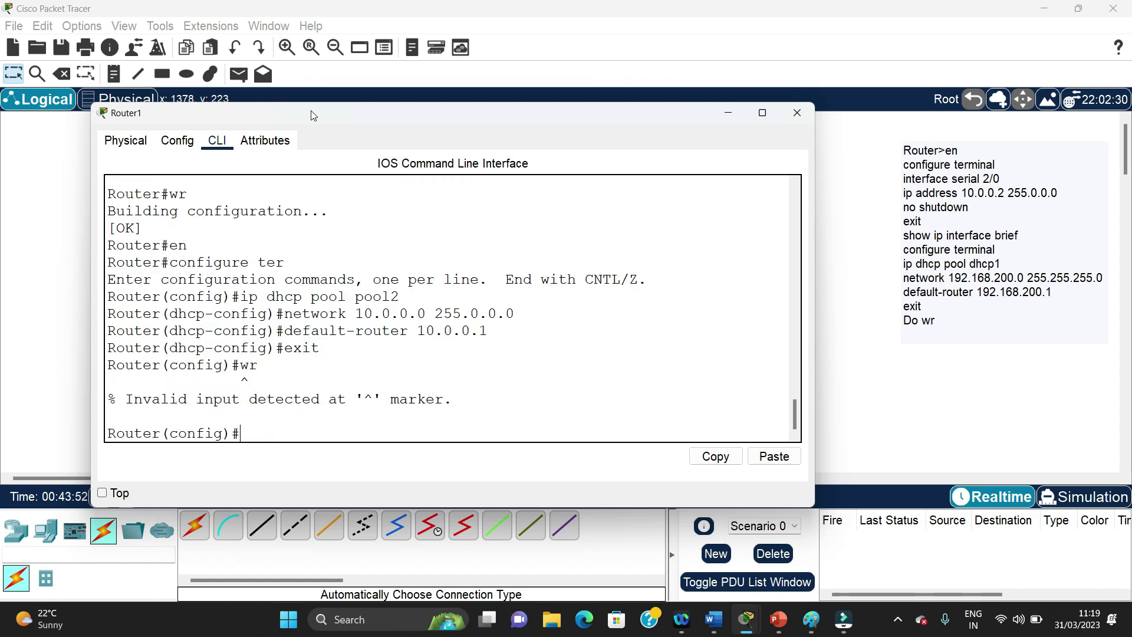
type("exit")
key("Return")
type("wr")
key("Return")
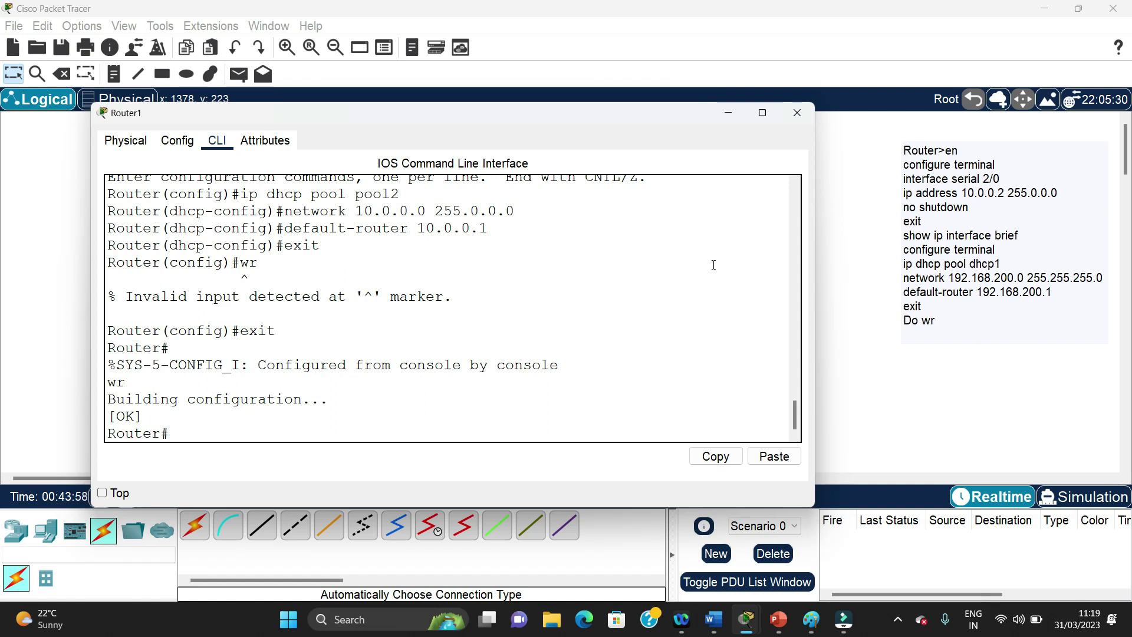
left_click(842, 315)
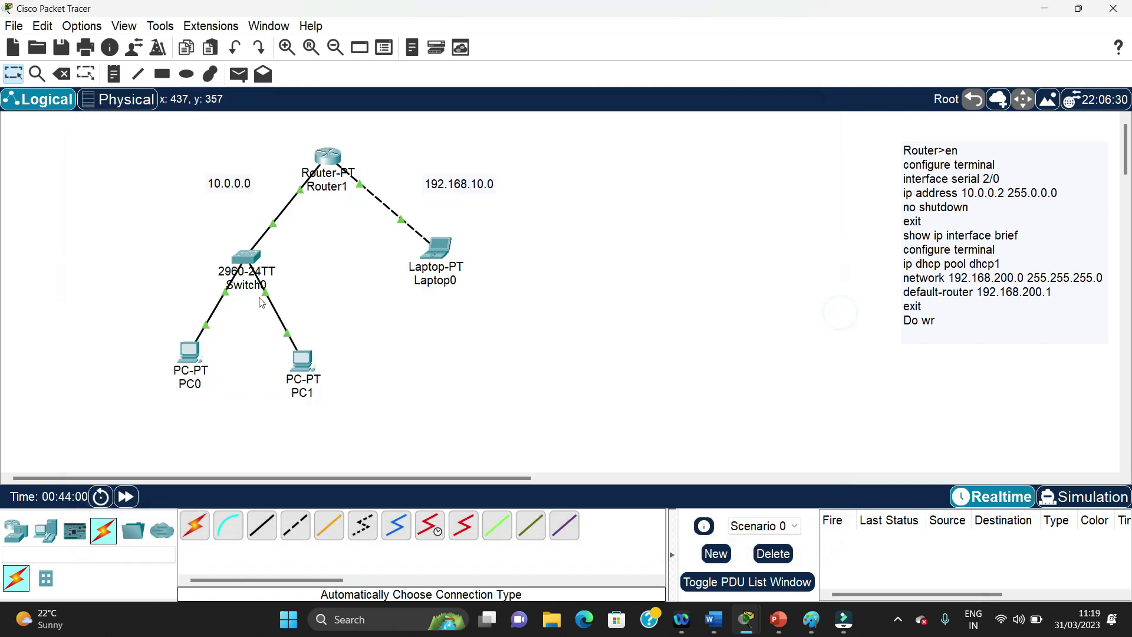
- Renew PC0's DHCP lease by switching its IP configuration to Static and back to DHCP
left_click(190, 353)
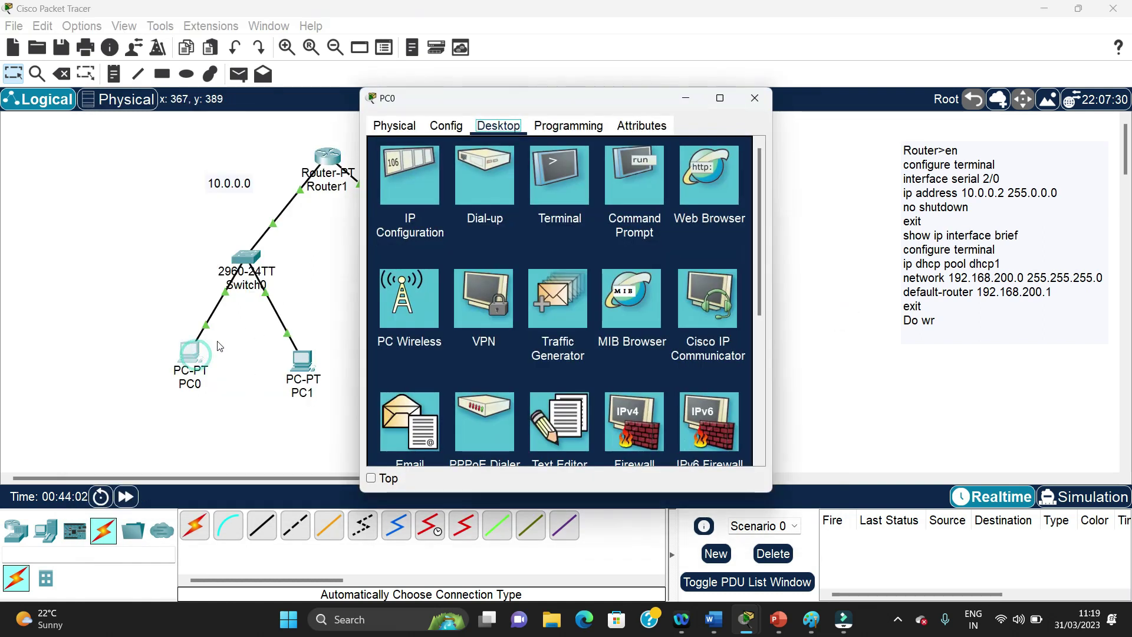
left_click(399, 181)
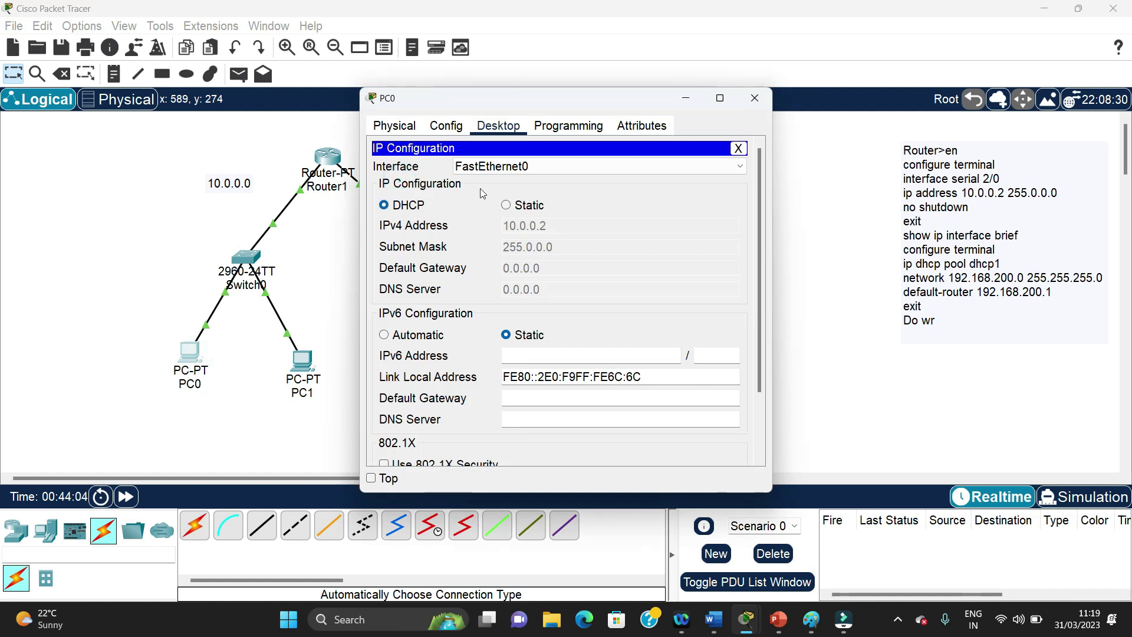
left_click(506, 204)
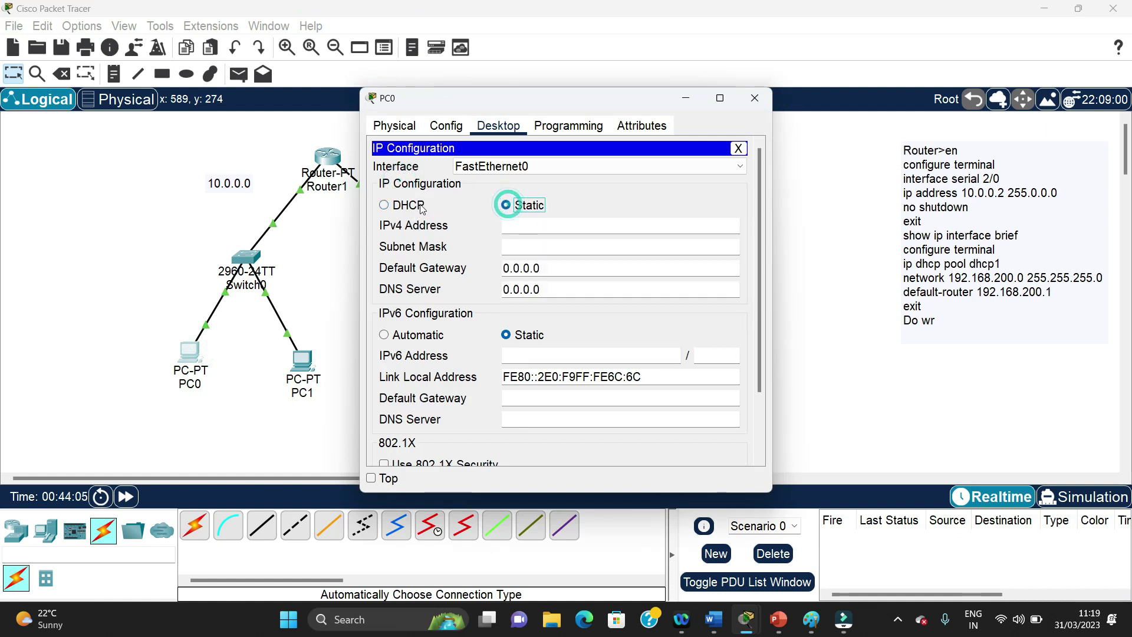
left_click(384, 205)
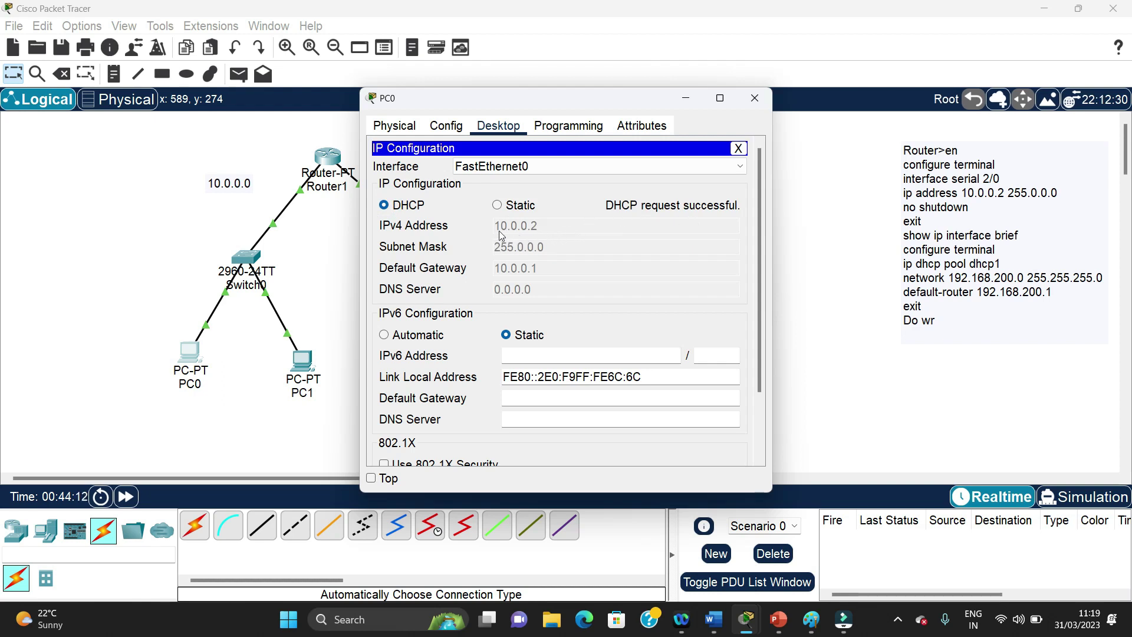
left_click(754, 98)
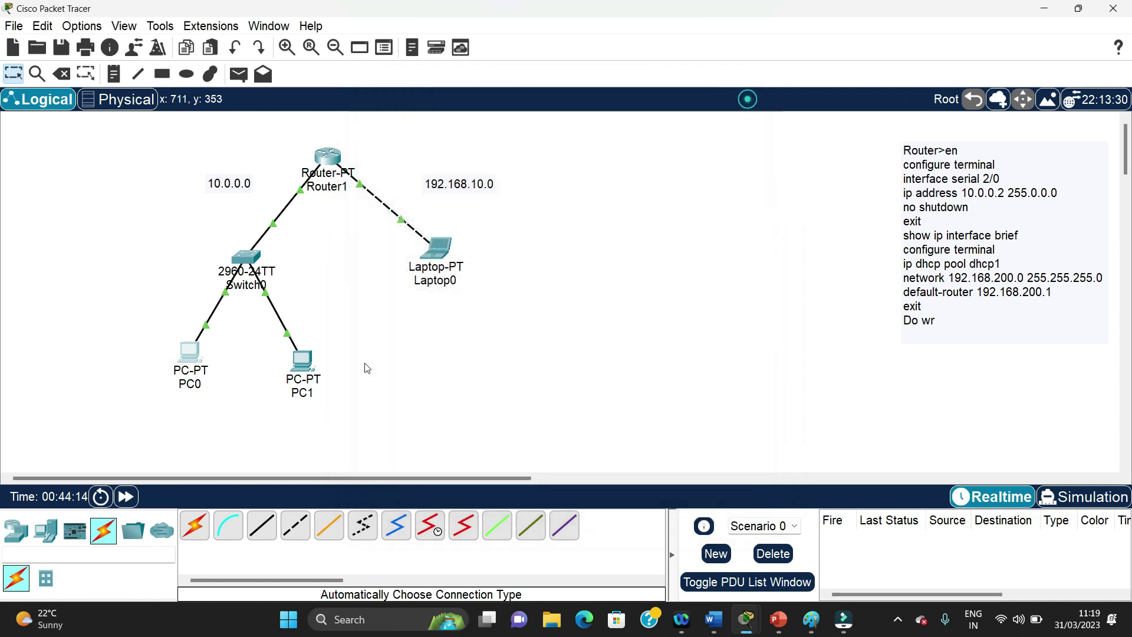
- Set PC1's IP configuration to DHCP so it requests an address from the router
left_click(305, 367)
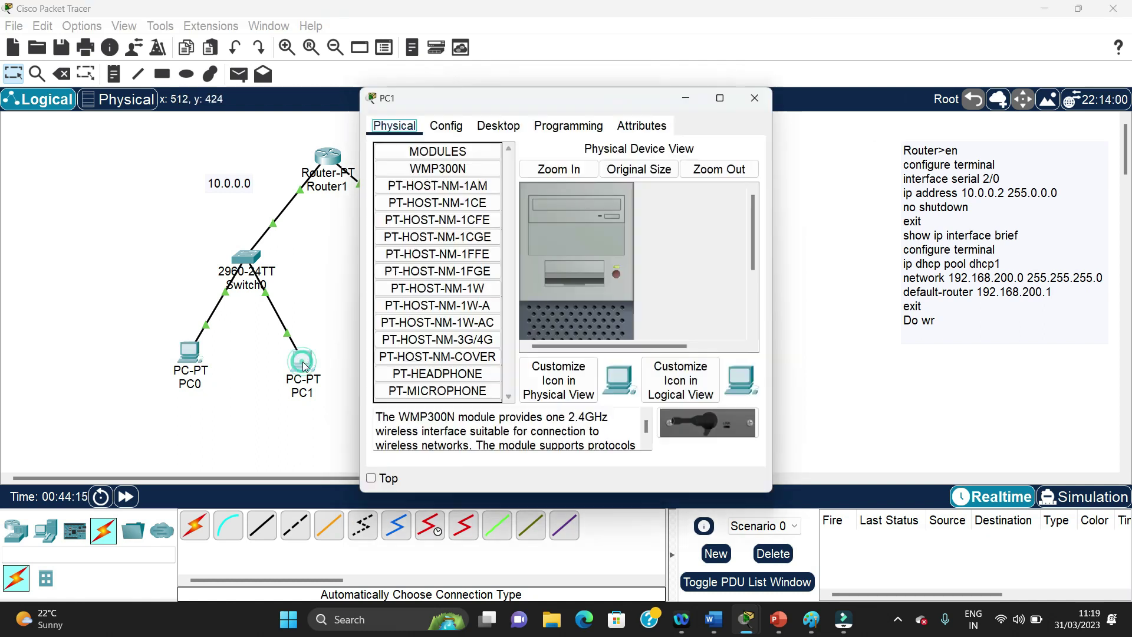
left_click(497, 128)
left_click(425, 159)
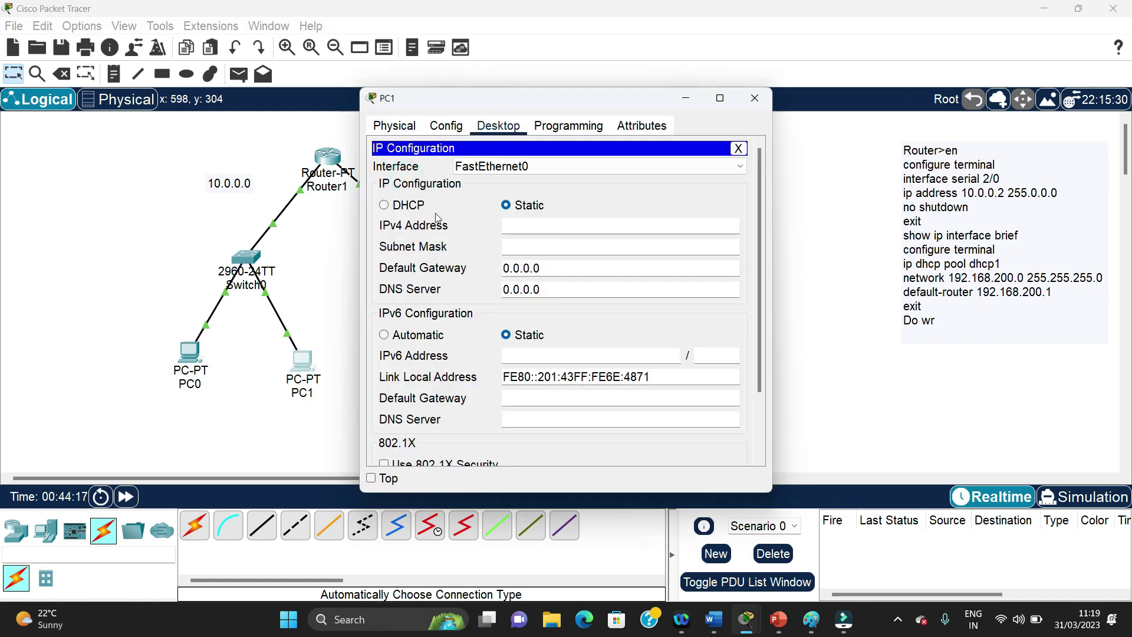
left_click(386, 206)
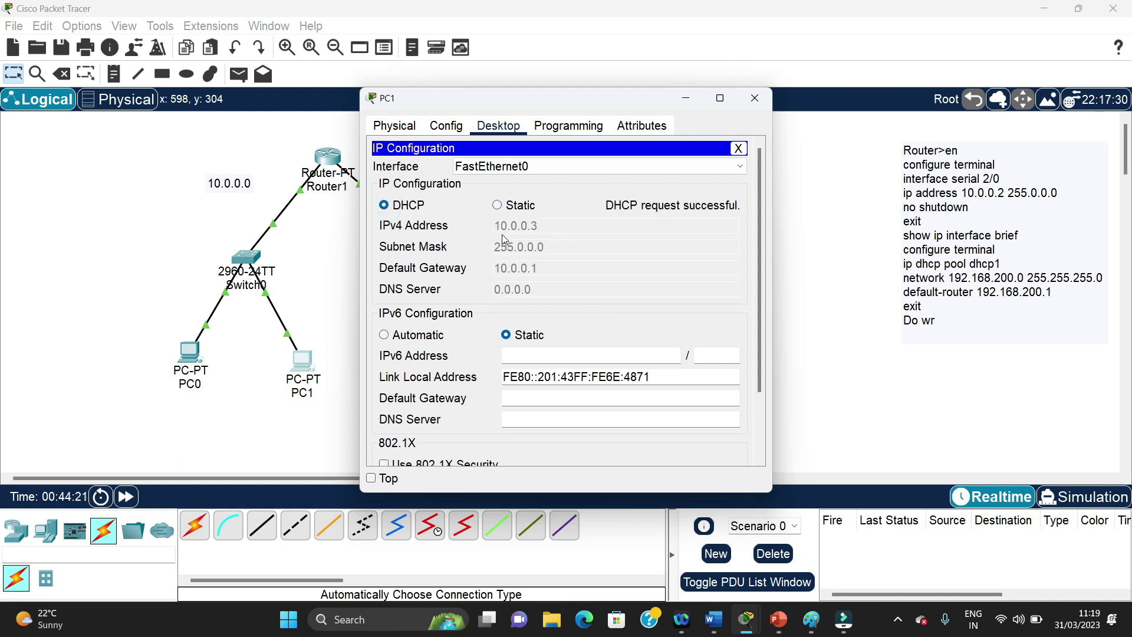
left_click(753, 102)
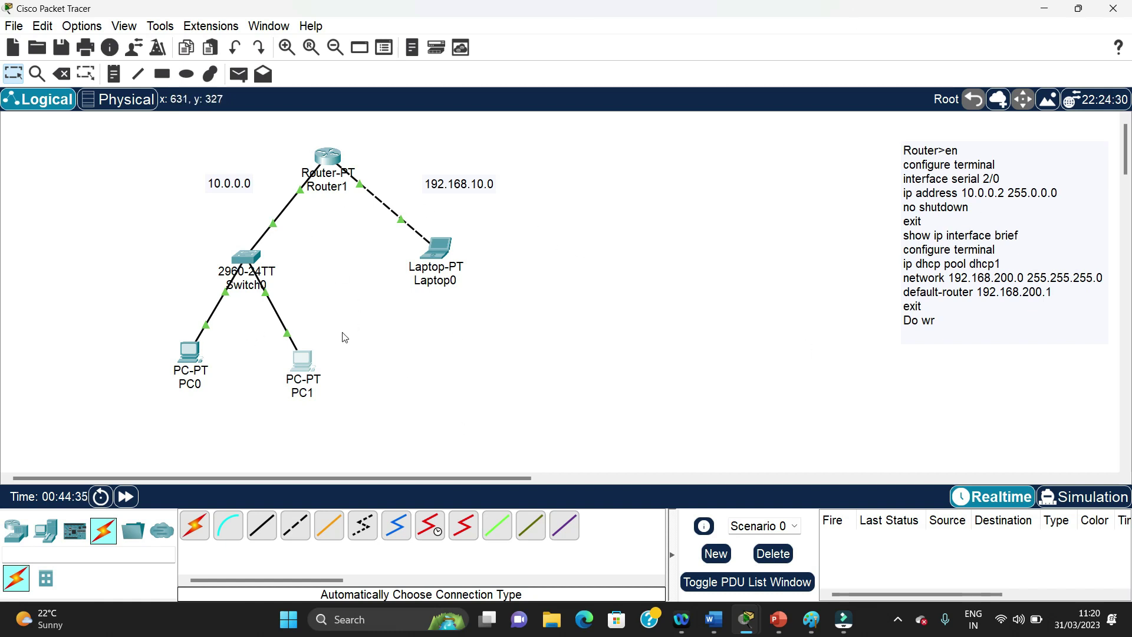
- Test connectivity from PC1 to the laptop by pinging 192.168.10.2 in PC1's command prompt
left_click(305, 360)
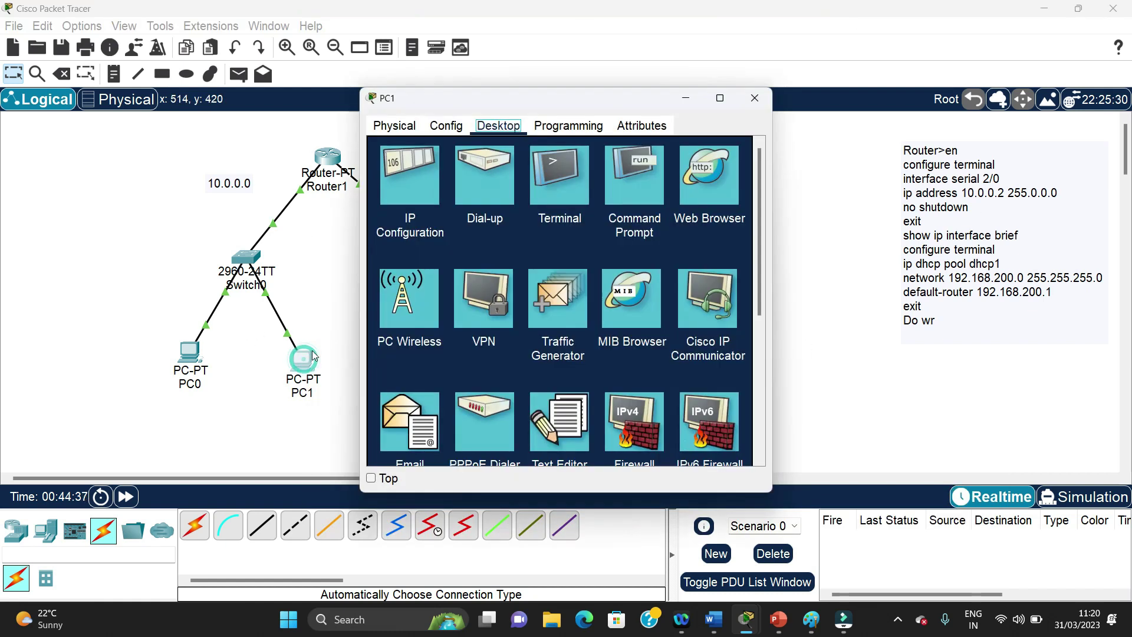
left_click(616, 216)
type("ping")
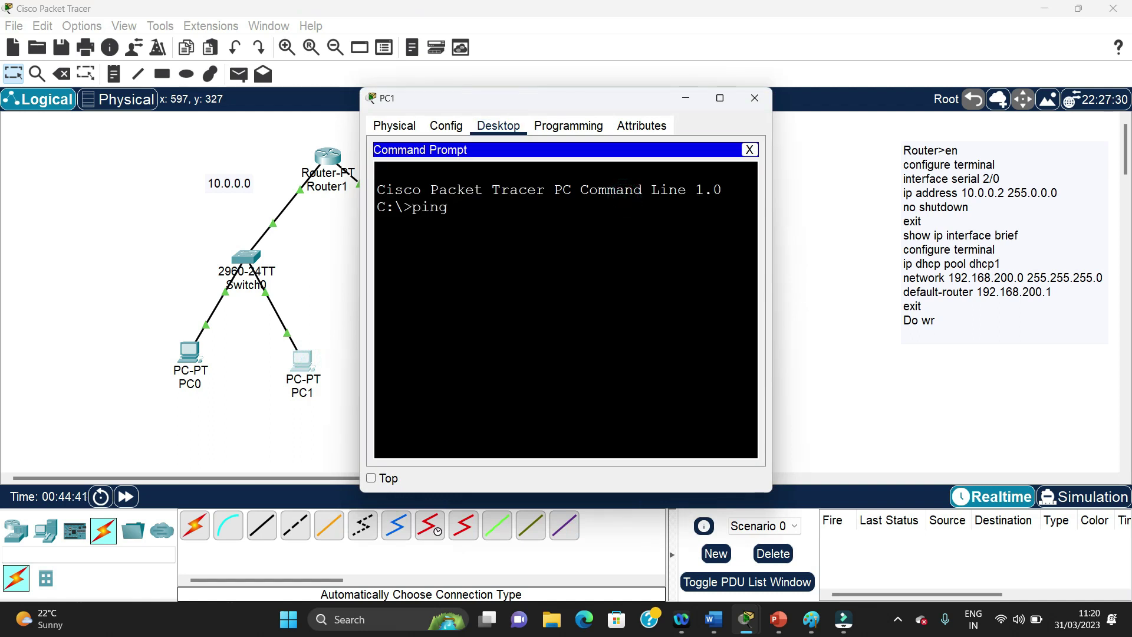
left_click(605, 110)
left_click_drag(586, 112, 799, 172)
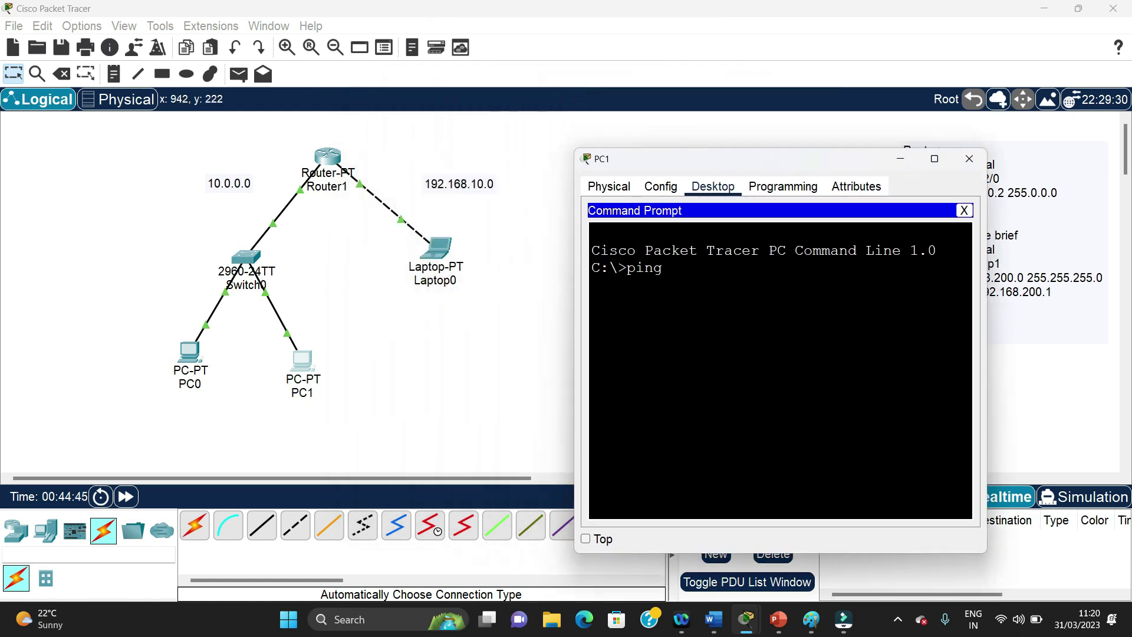
type("92")
type(".1")
type("69")
type("8.10.")
type("2")
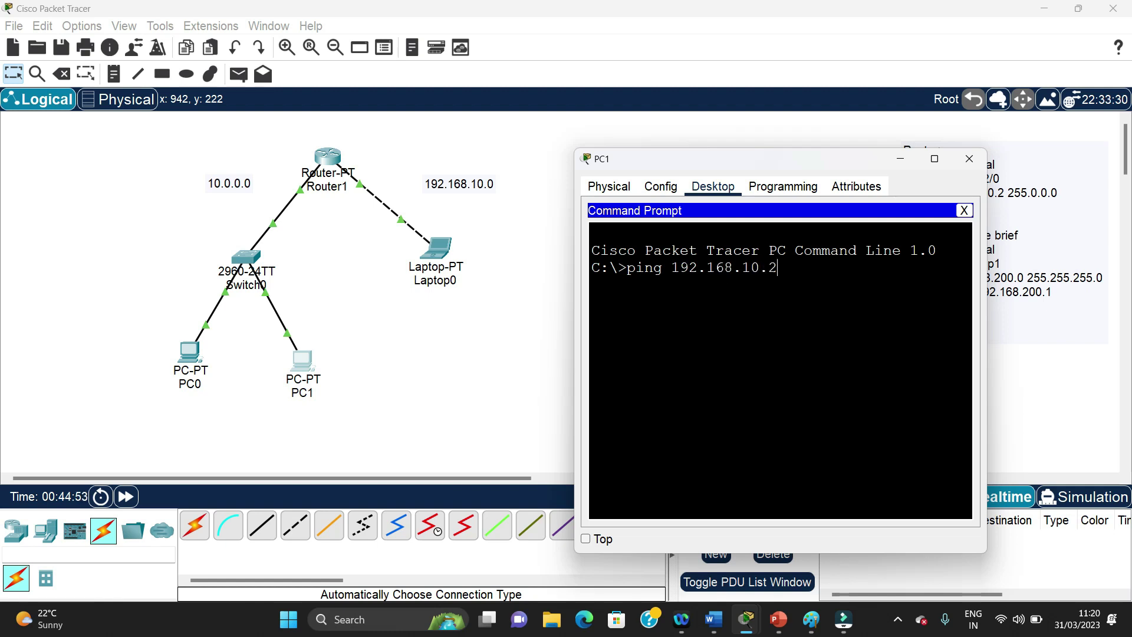
key("Return")
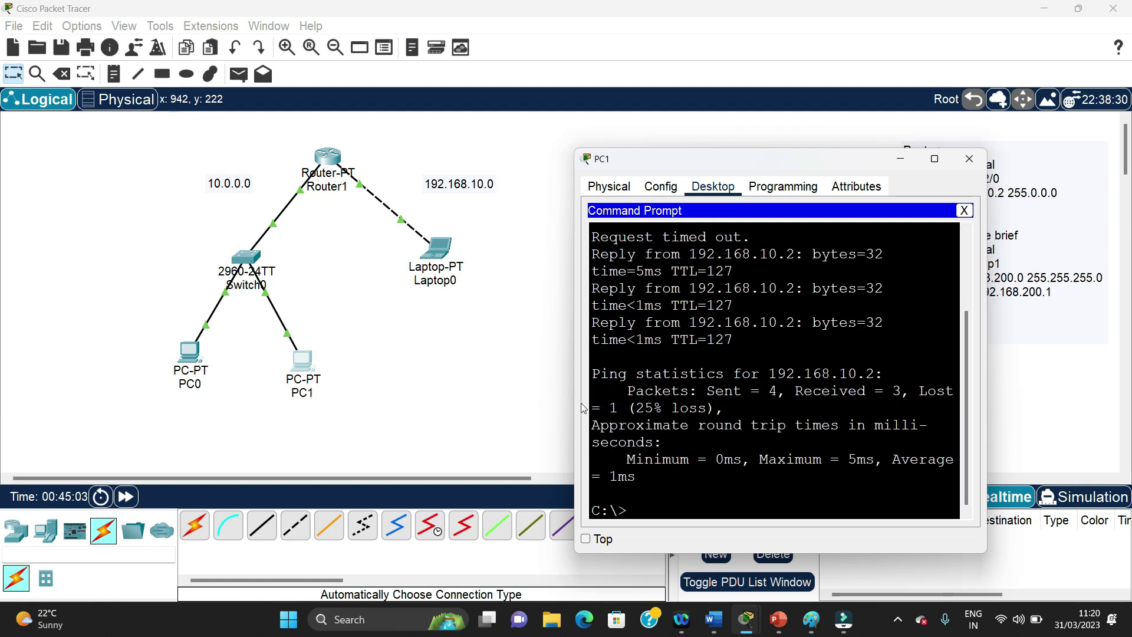
left_click_drag(575, 404, 272, 404)
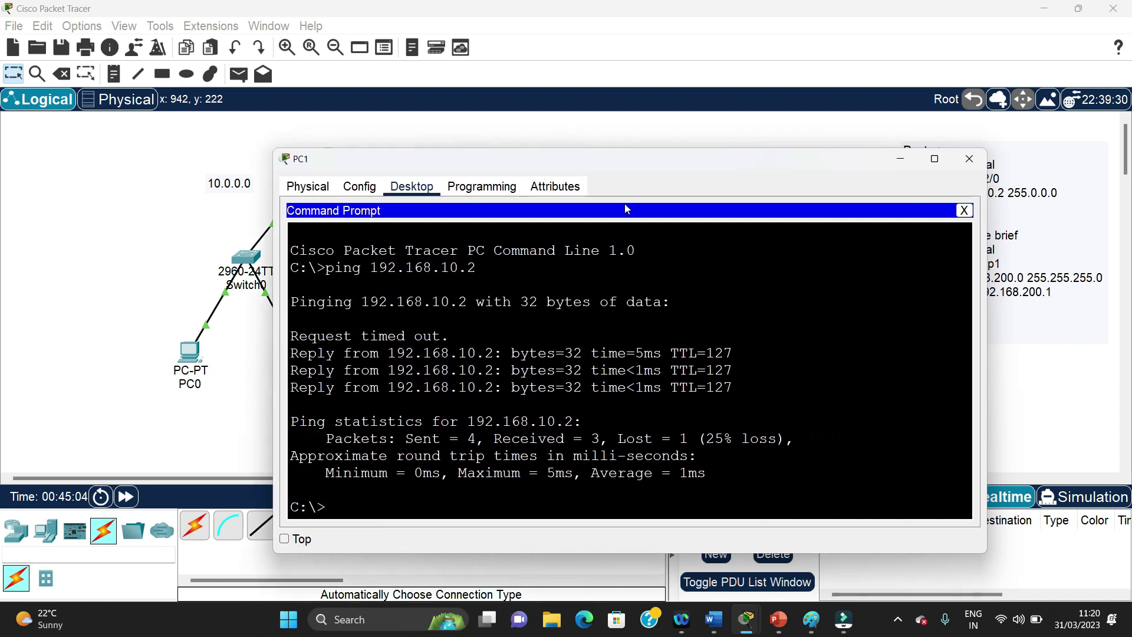
left_click_drag(633, 158, 920, 234)
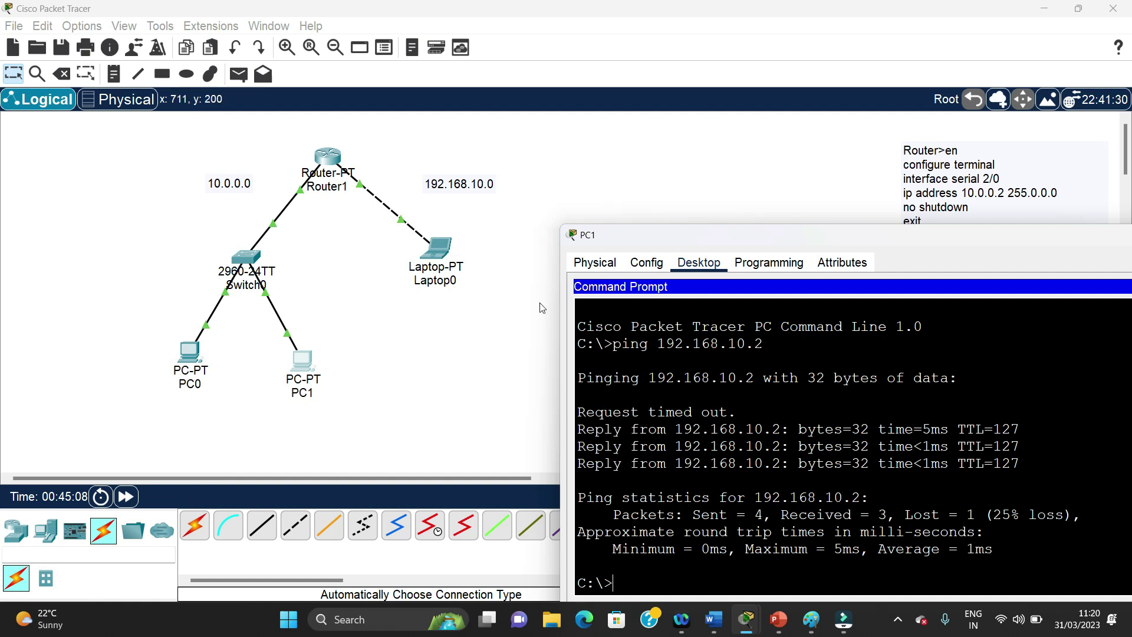
- Review the ipconfig output in Laptop0's command prompt
left_click(435, 249)
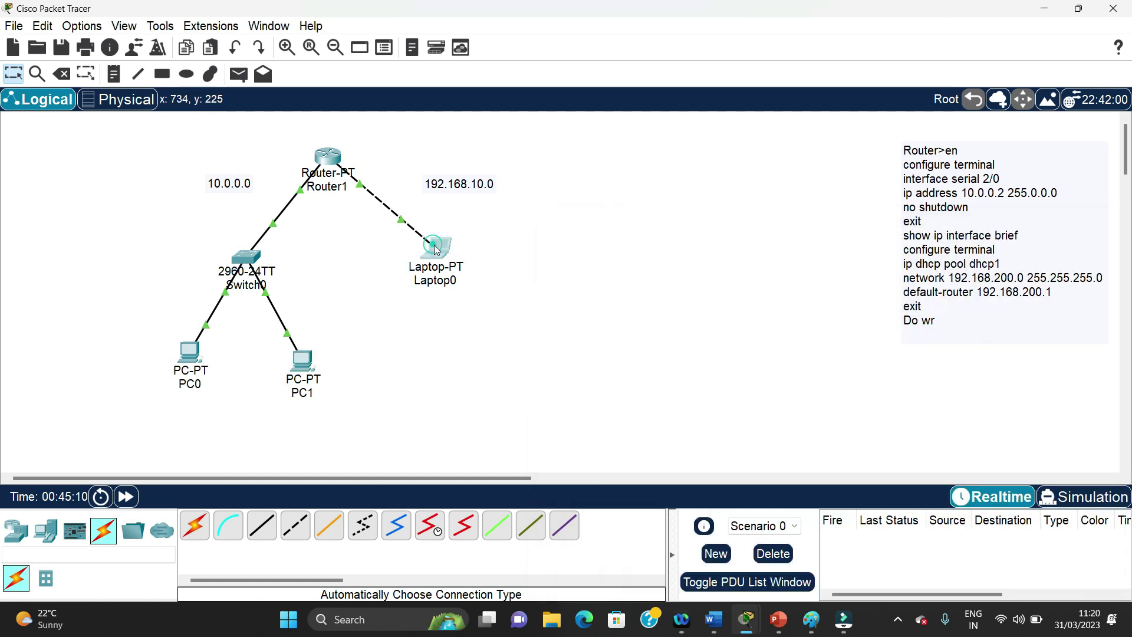
left_click(622, 180)
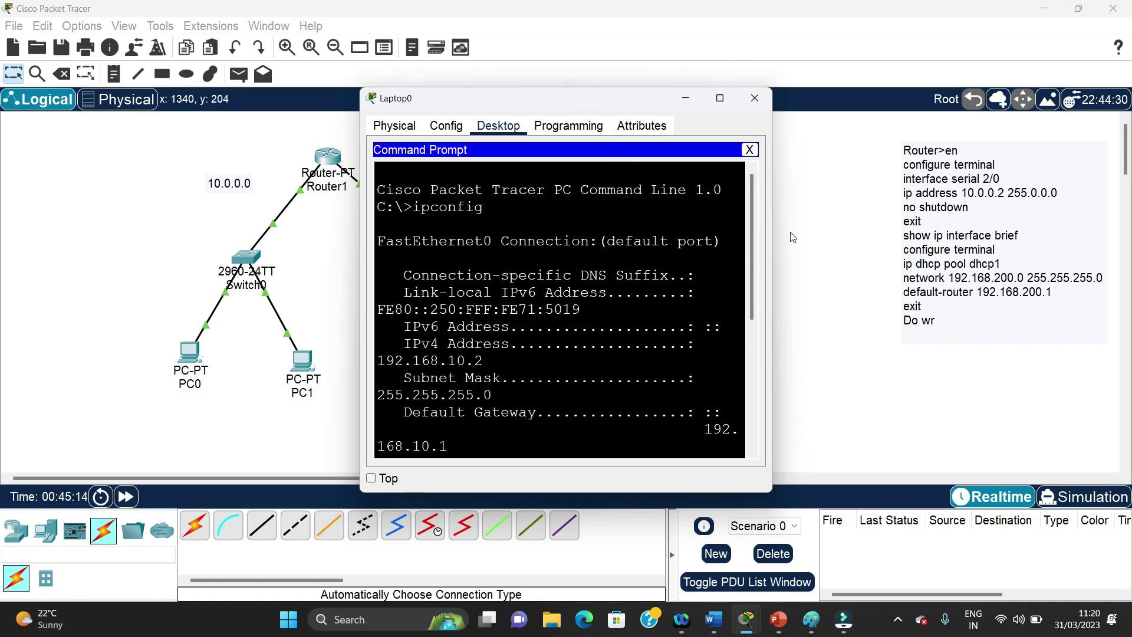
left_click_drag(773, 234, 988, 233)
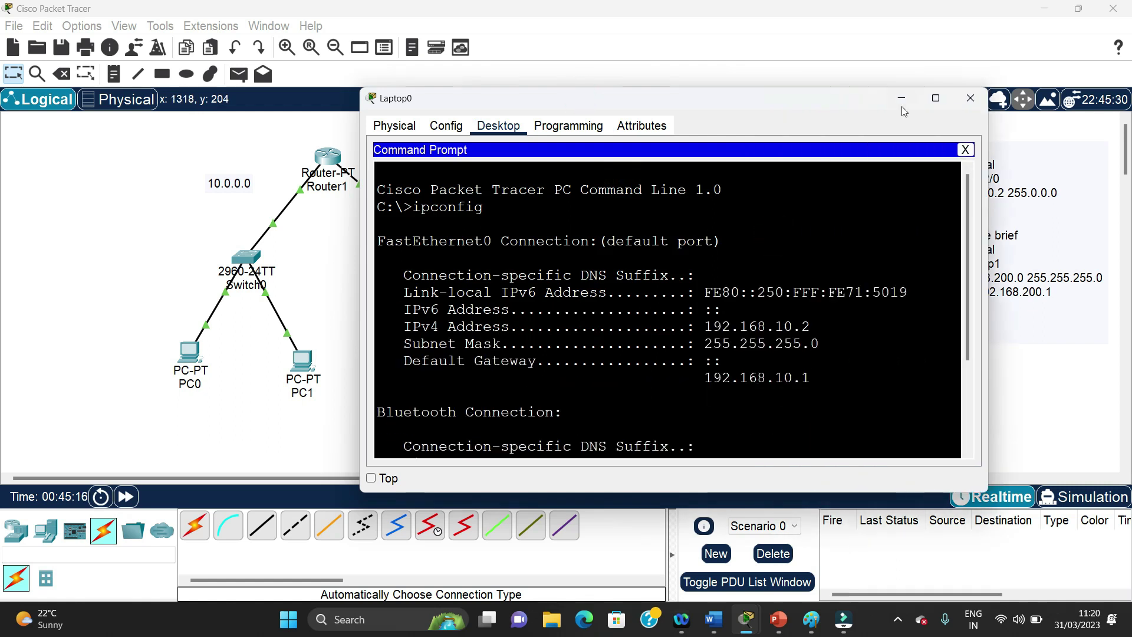
left_click(969, 99)
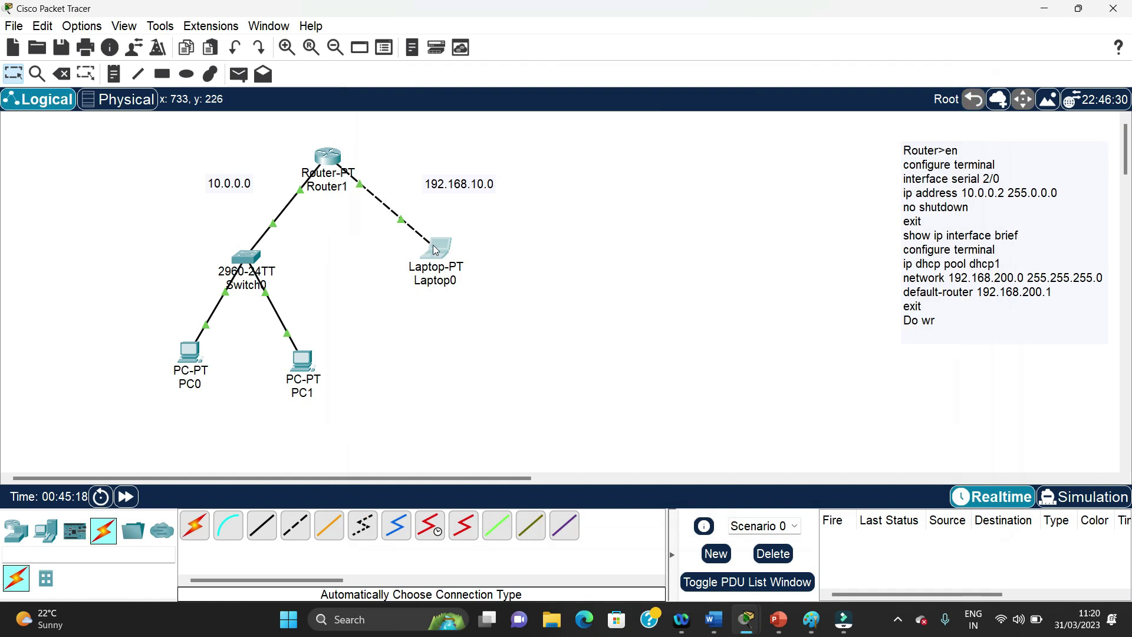
- Test connectivity from Laptop0 to PC0 by pinging 10.0.0.2 in Laptop0's command prompt
left_click(455, 238)
left_click(628, 188)
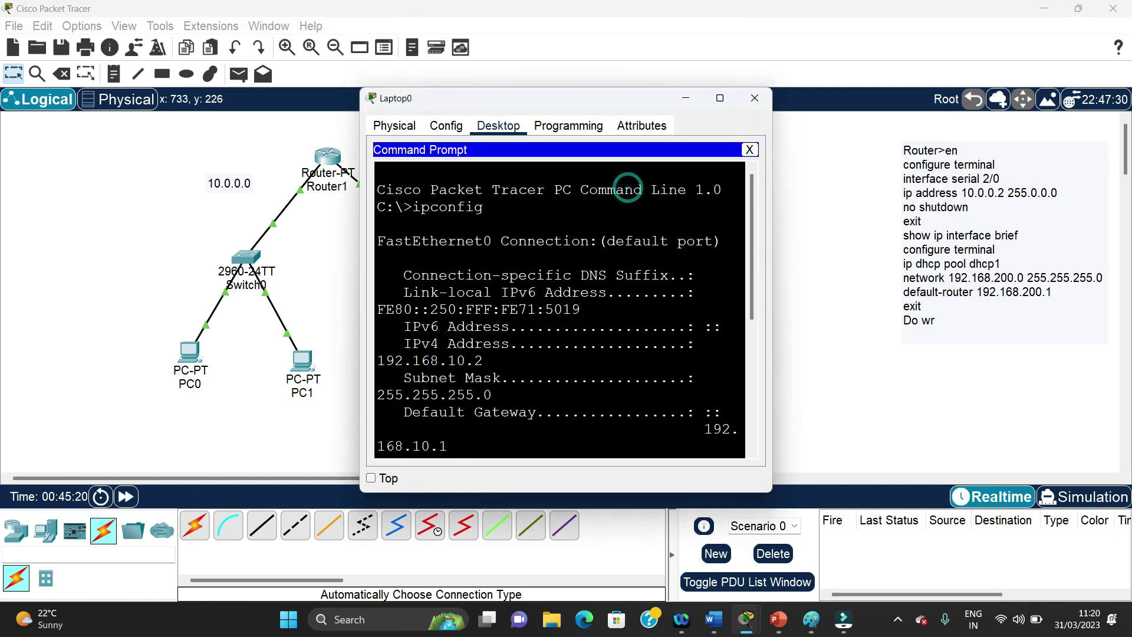
left_click_drag(359, 360, 154, 359)
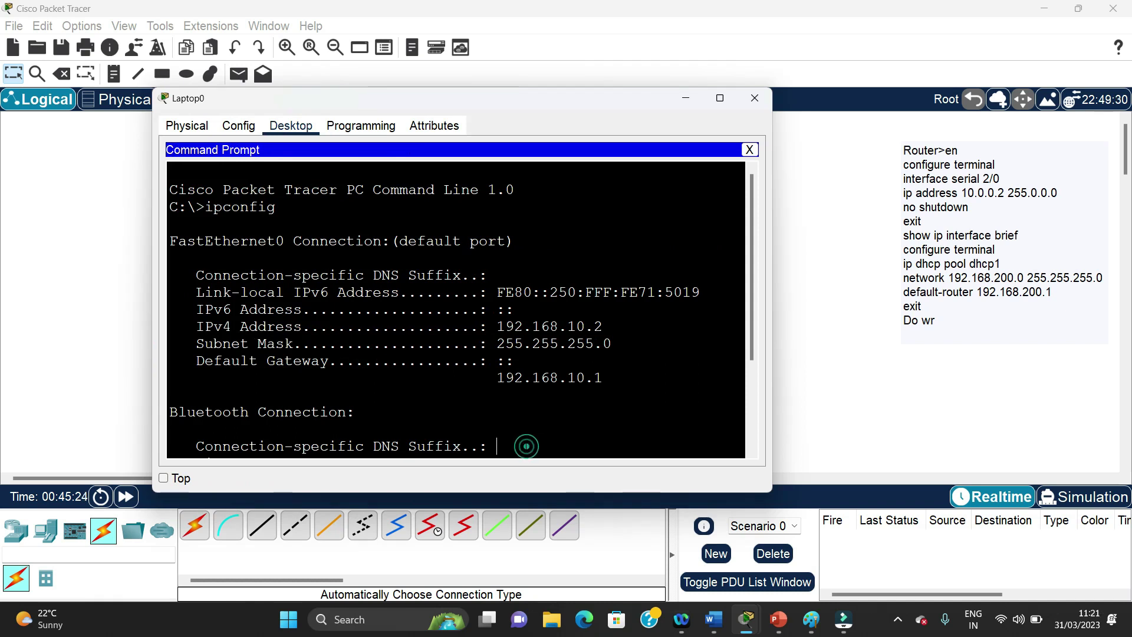
key("Return")
type("ping")
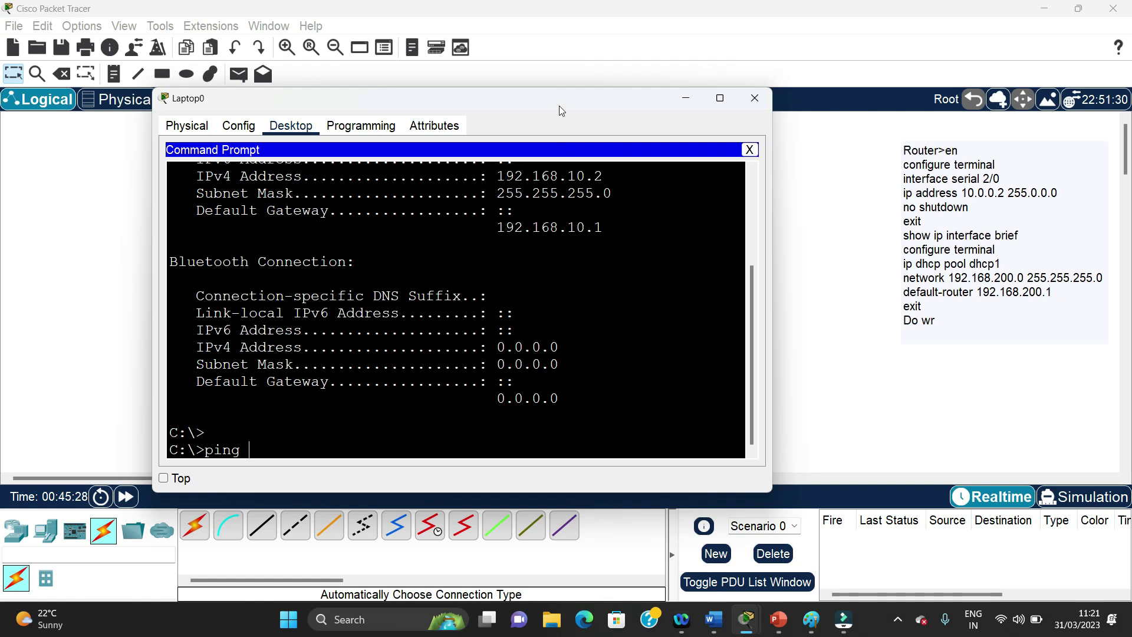
left_click_drag(559, 105, 931, 178)
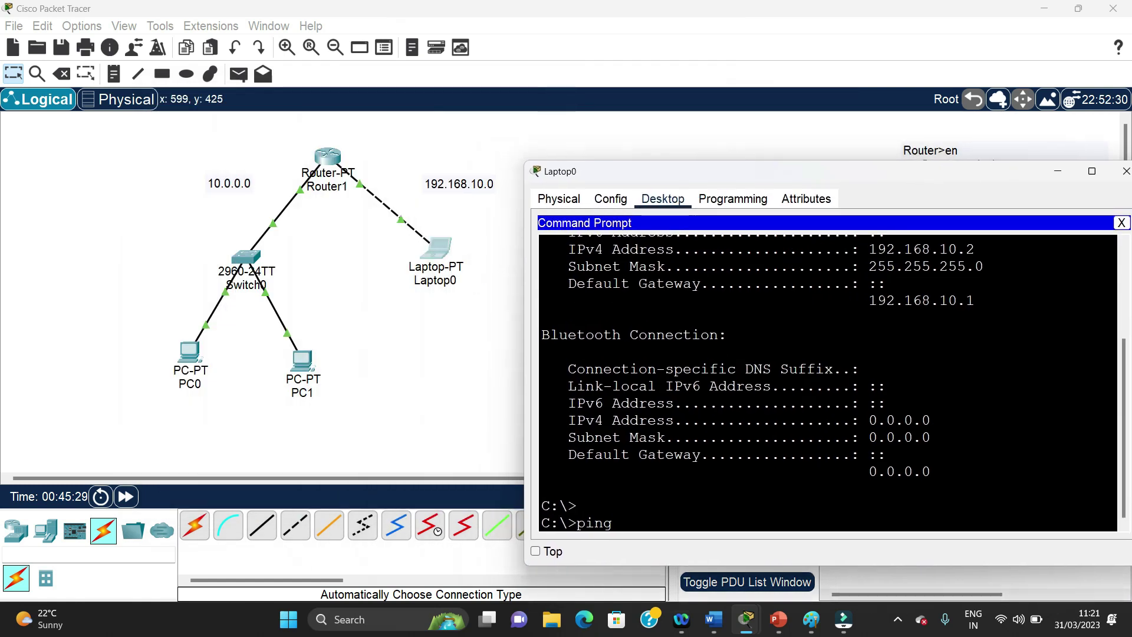
type("10.0.0.2")
key("Return")
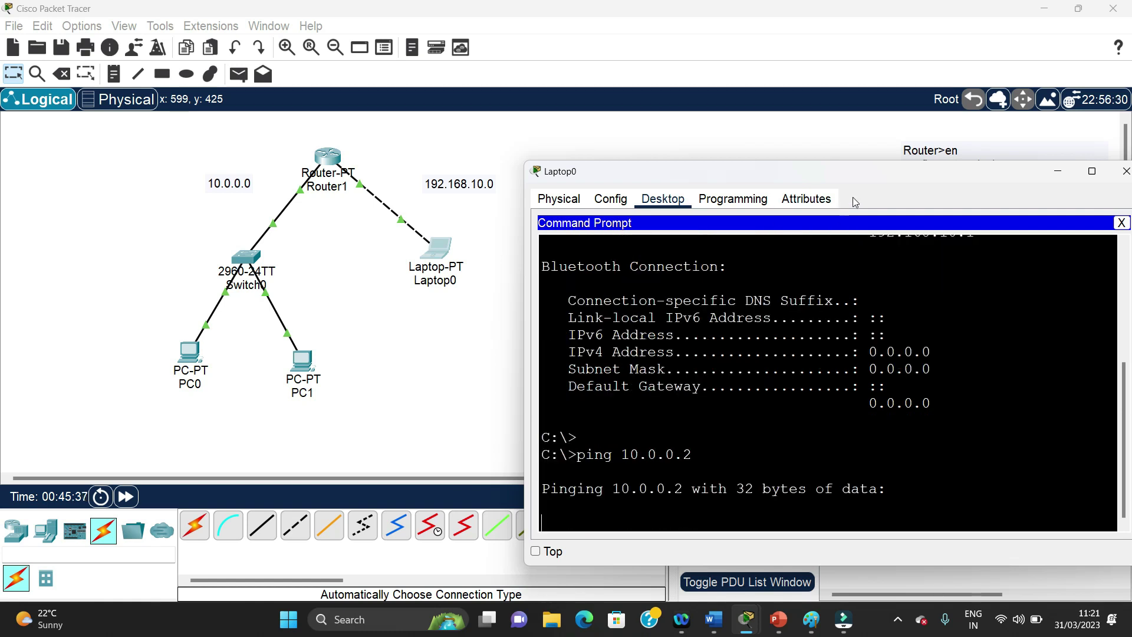
left_click_drag(861, 170, 836, 97)
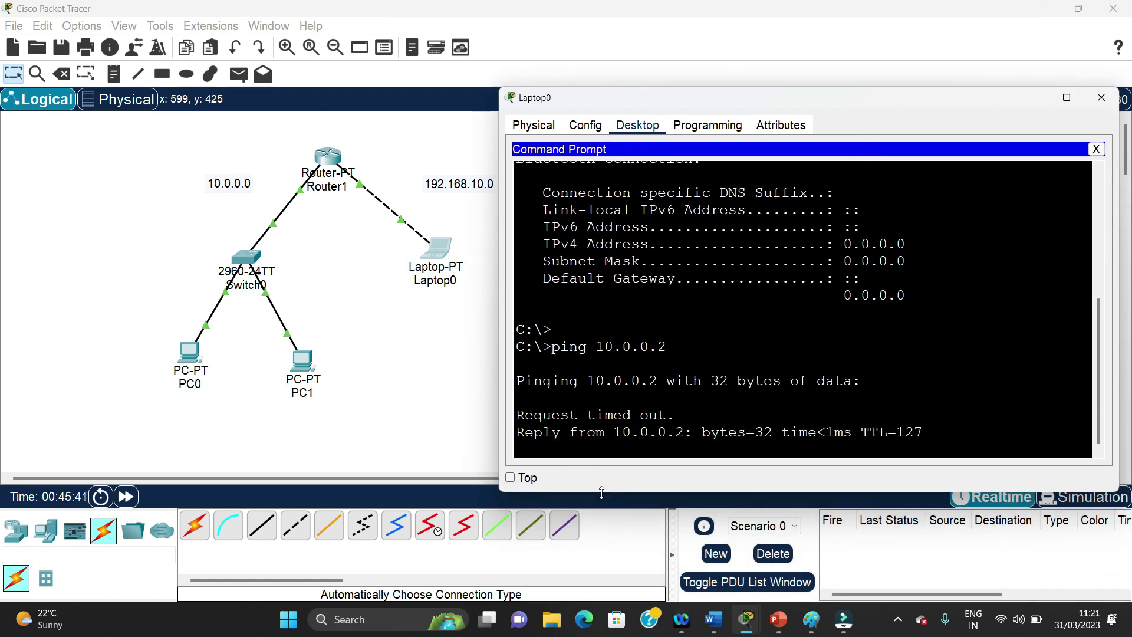
left_click_drag(498, 425, 445, 426)
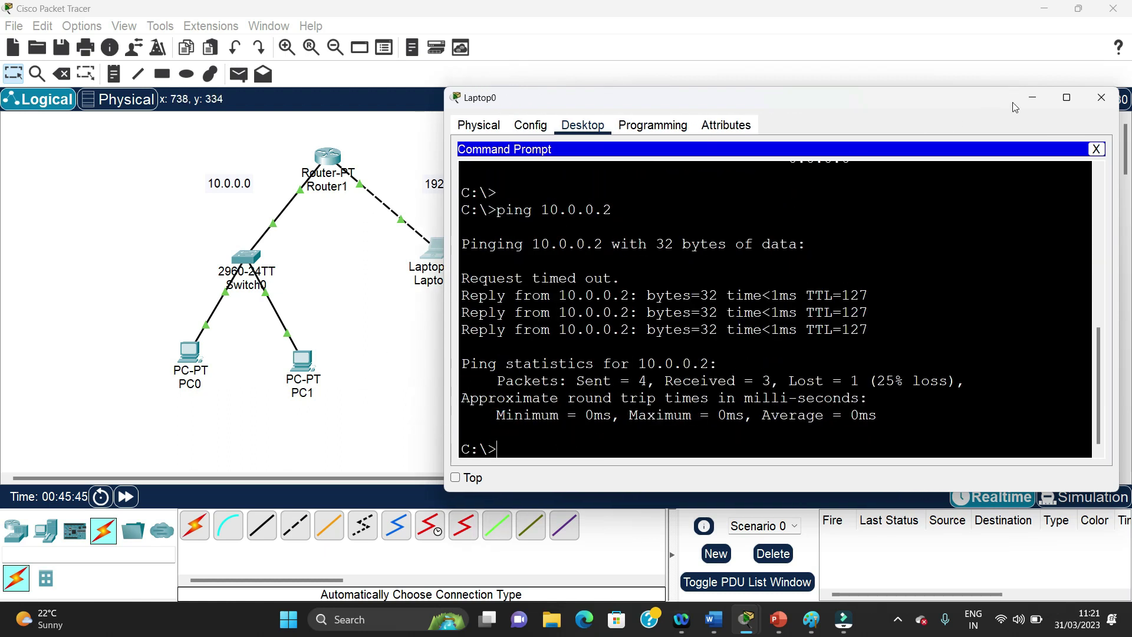
left_click(1033, 97)
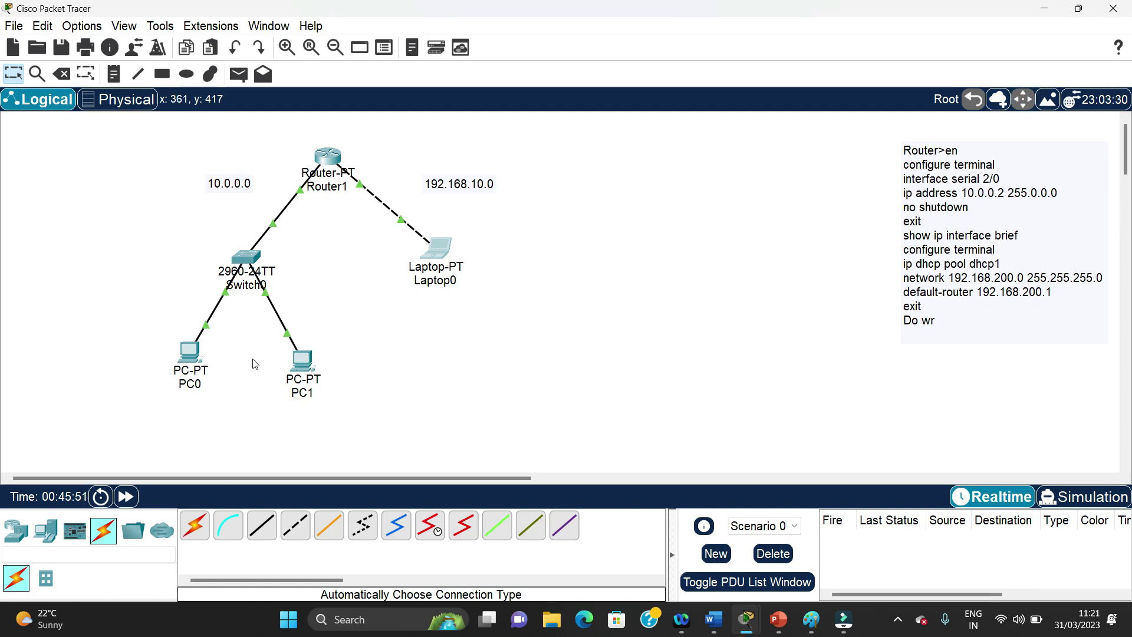
- Inspect the port and IP address summaries of PC1 and Router1 in the topology
mouse_move(302, 370)
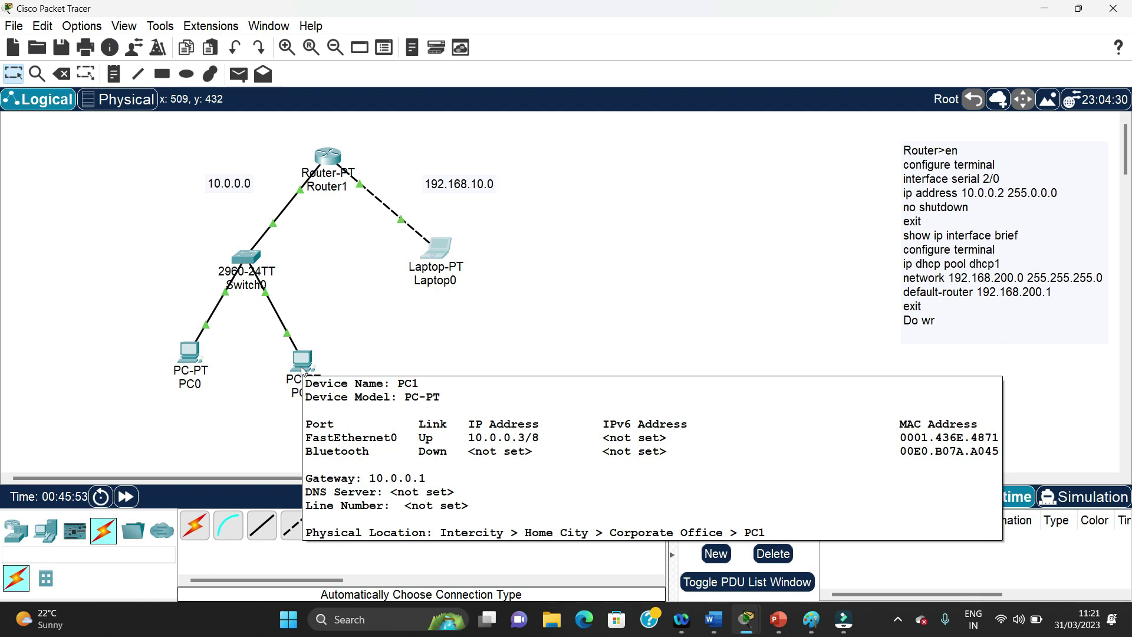
mouse_move(327, 158)
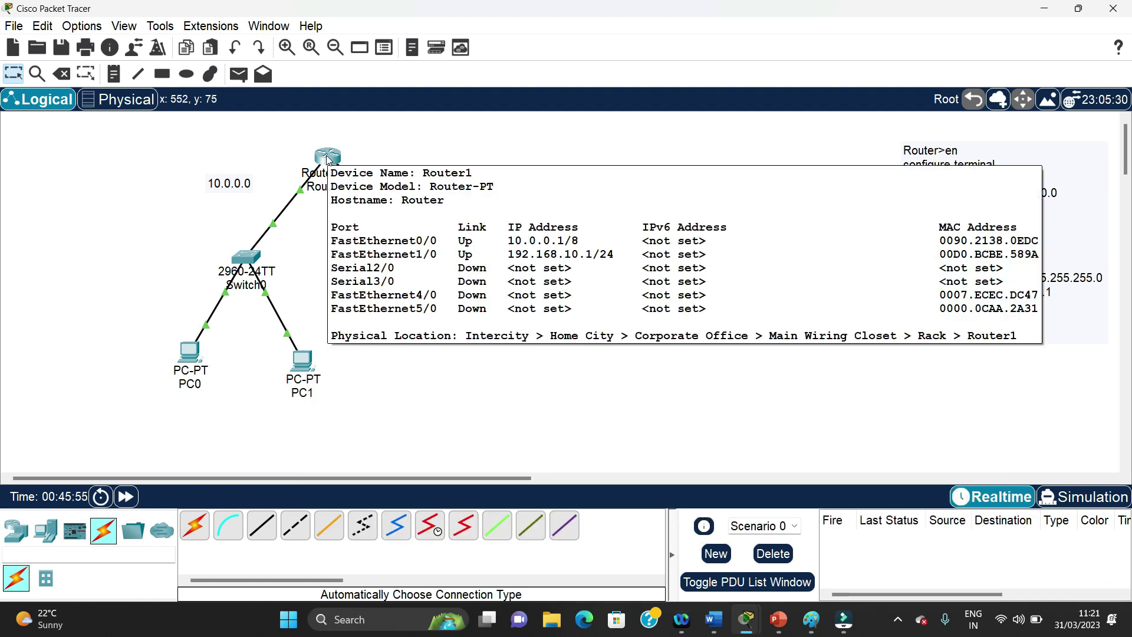